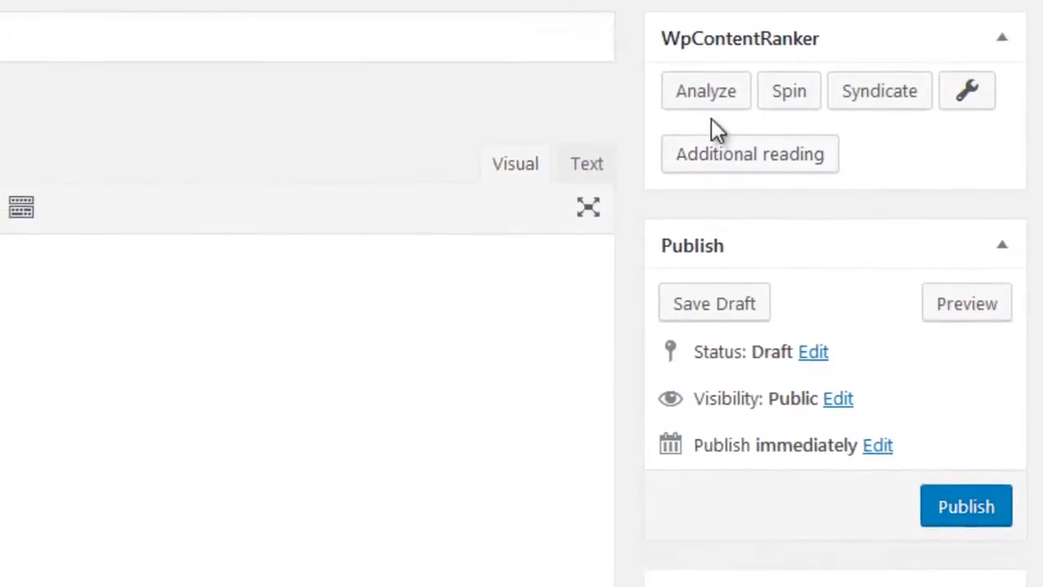
- Open the WpContentRanker analysis for the post and search for the keyword "learn how to salsa dance"
left_click(702, 123)
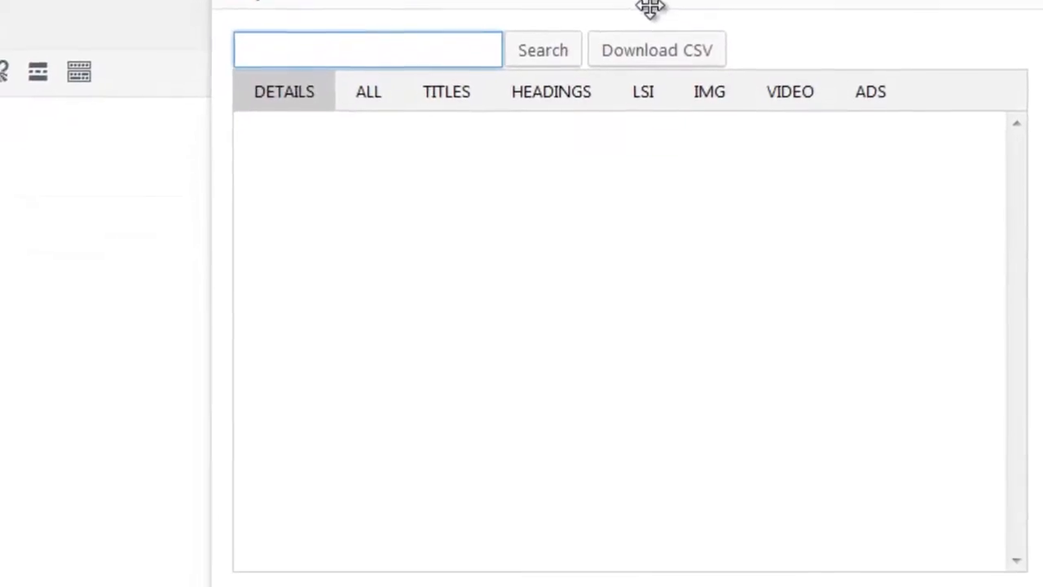
type("learn how")
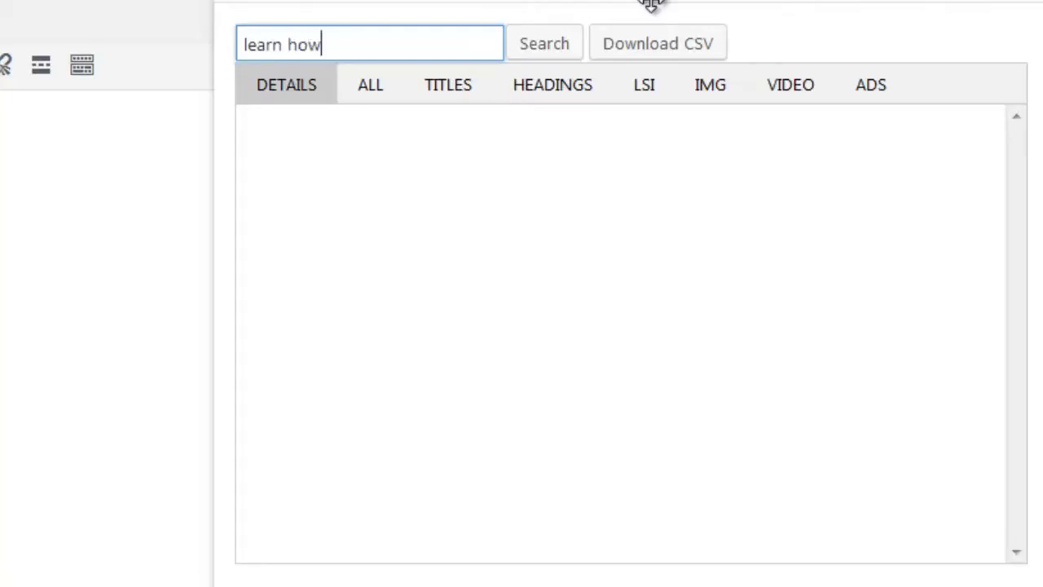
type(" to salsa dance")
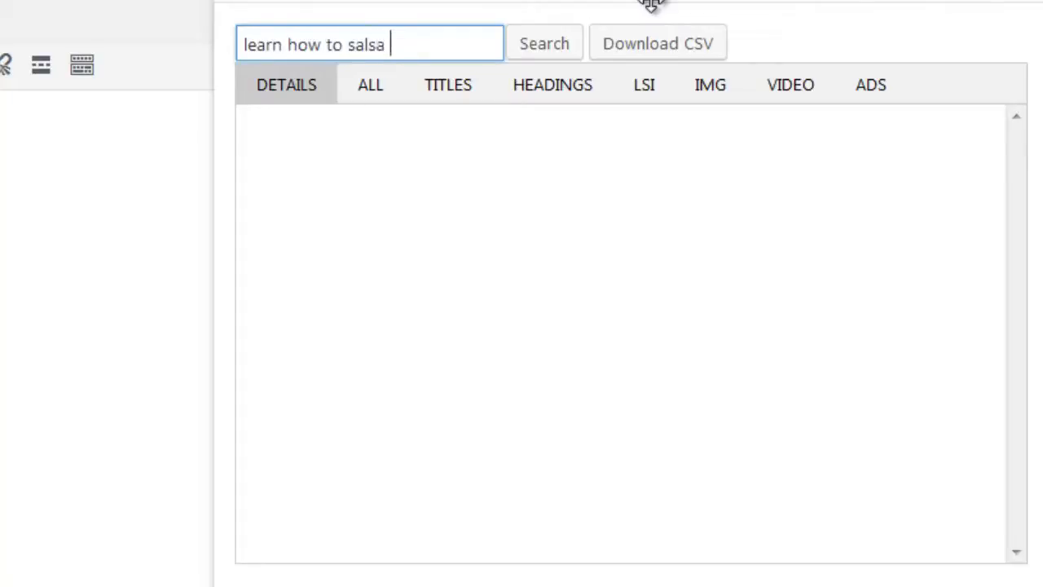
left_click(554, 47)
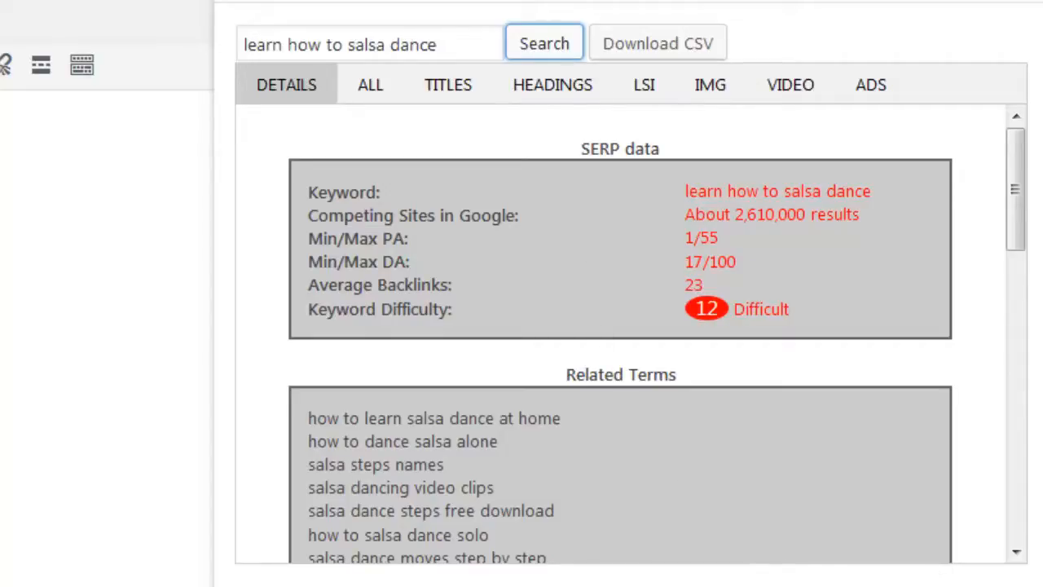
left_click(655, 584)
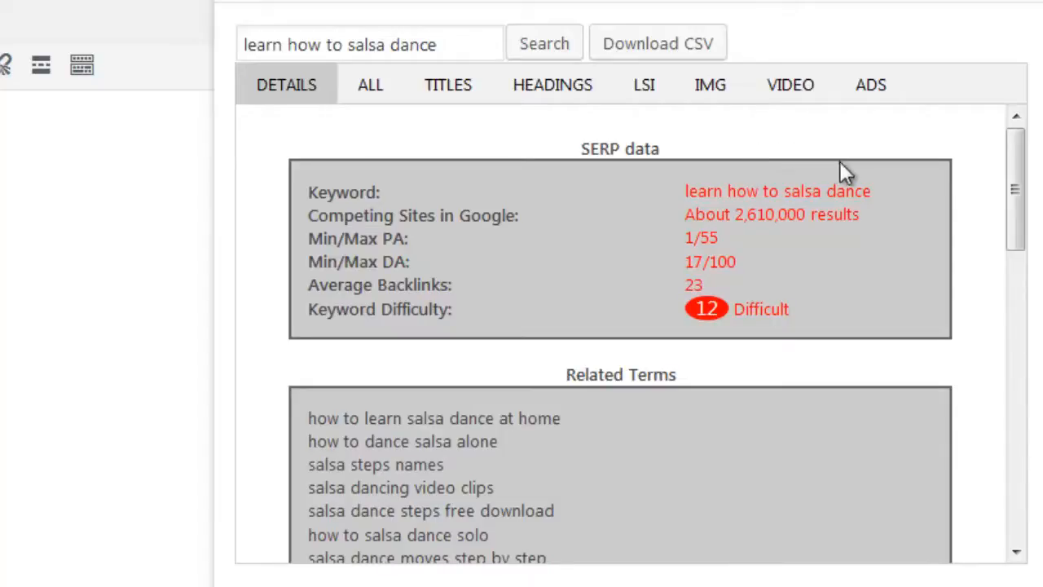
- Skim the keyword details from SERP data to videos, and highlight the number of competing sites in Google
scroll(822, 183, "down", 4)
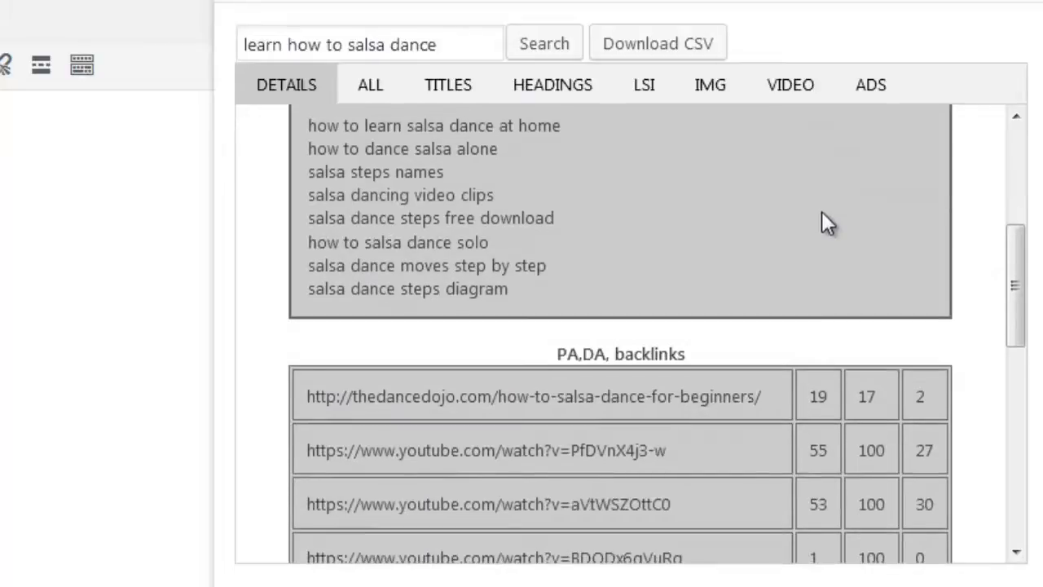
scroll(821, 212, "up", 2)
scroll(820, 241, "down", 3)
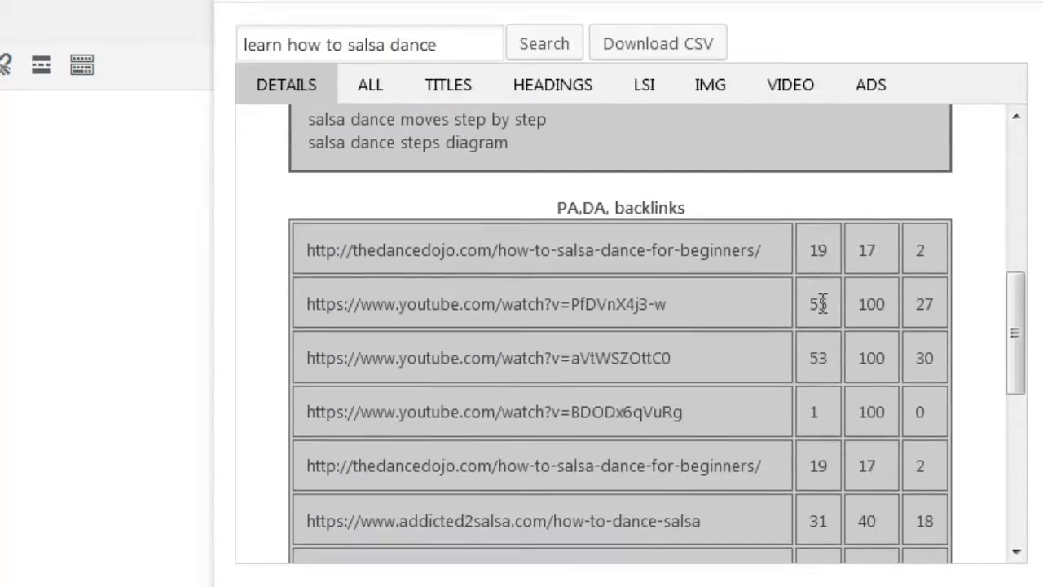
scroll(823, 305, "down", 1)
scroll(823, 308, "down", 5)
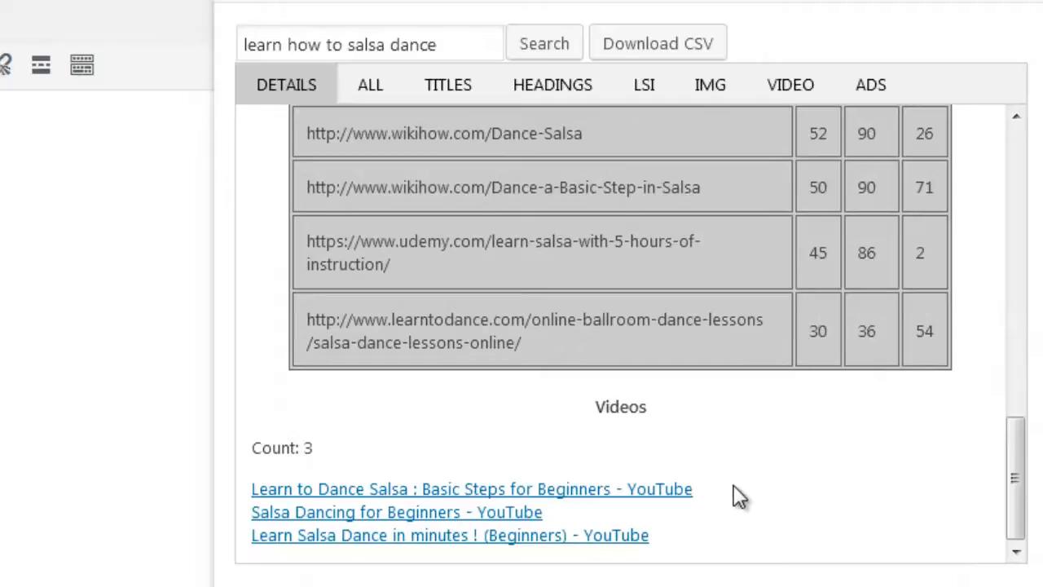
scroll(734, 493, "up", 10)
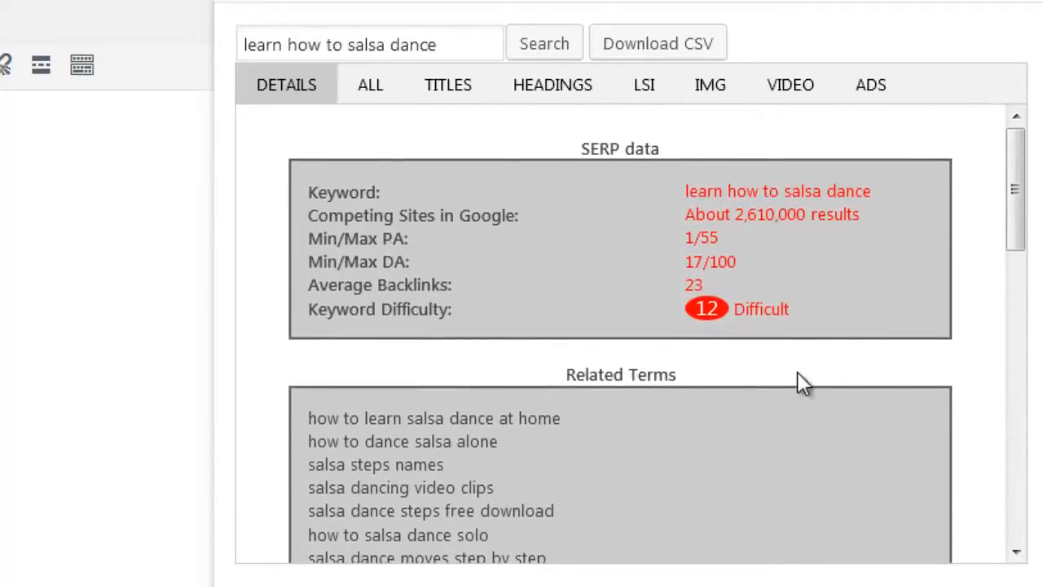
left_click_drag(861, 215, 695, 214)
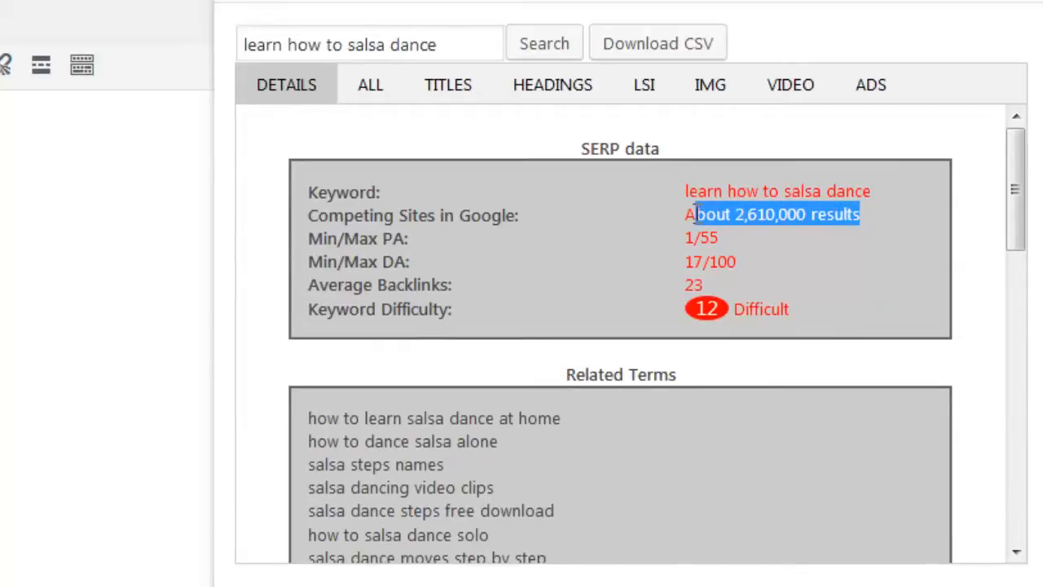
left_click(713, 226)
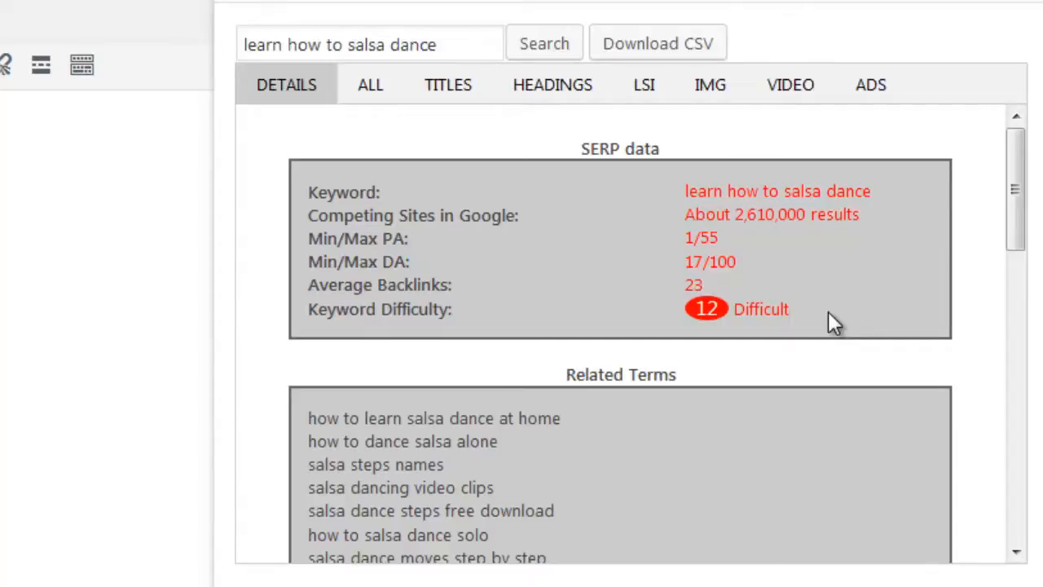
- Examine the related terms, the PA, DA and backlinks table, and the listed videos in the keyword details
scroll(826, 334, "down", 3)
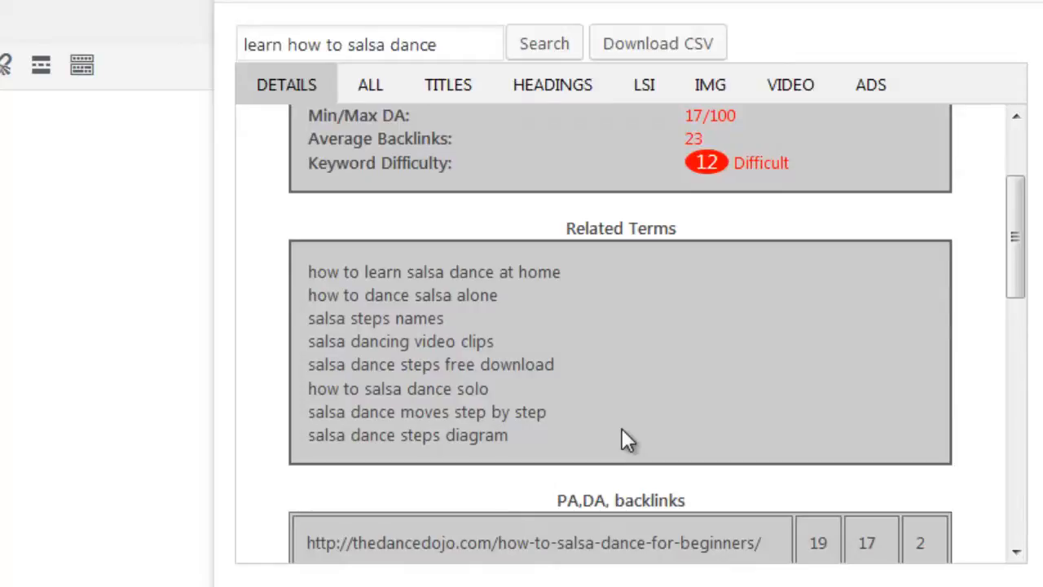
scroll(933, 412, "down", 4)
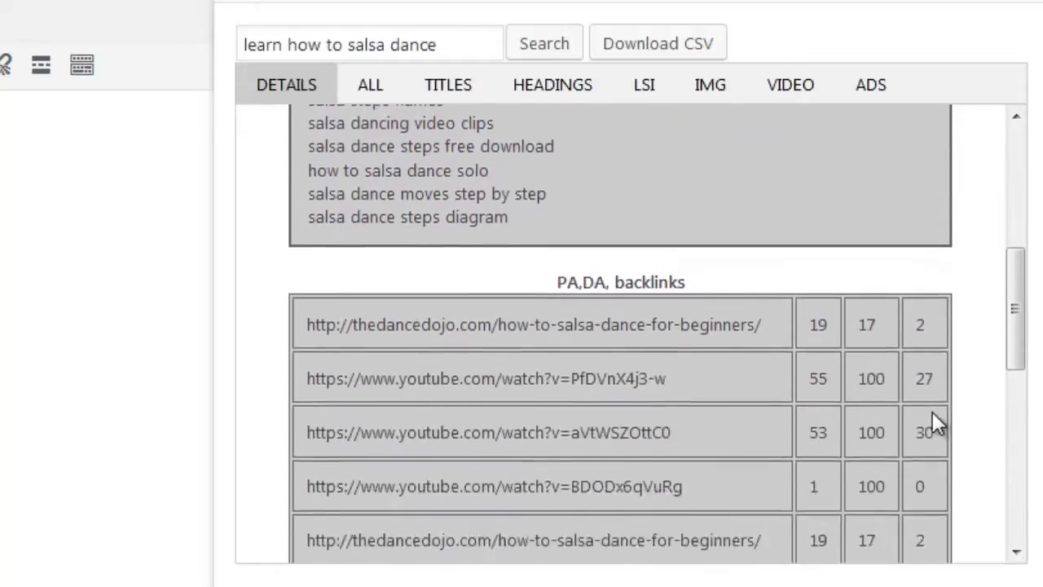
scroll(1027, 291, "down", 1)
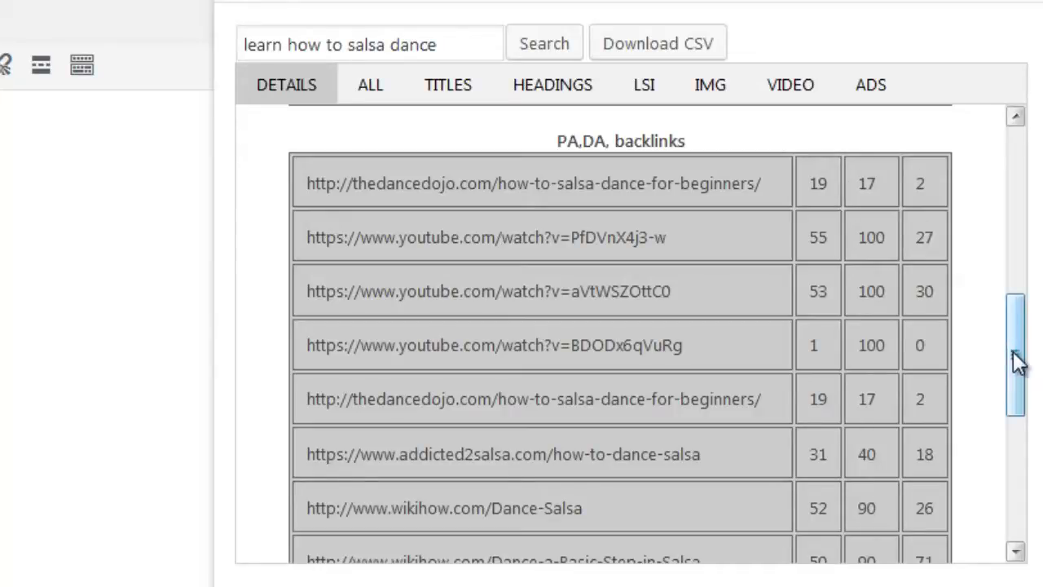
left_click_drag(1016, 356, 1010, 498)
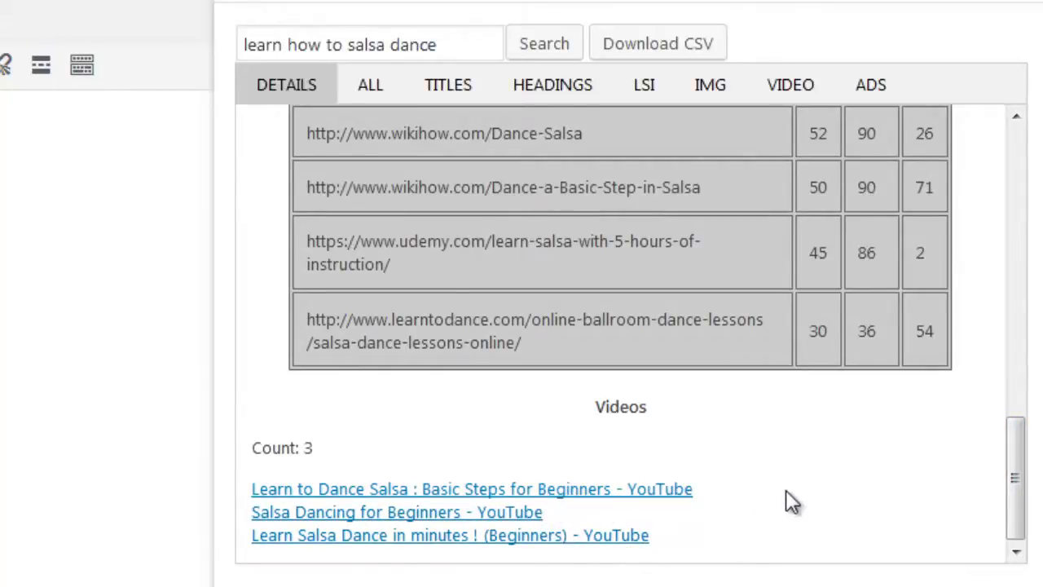
scroll(790, 501, "up", 10)
scroll(758, 465, "up", 2)
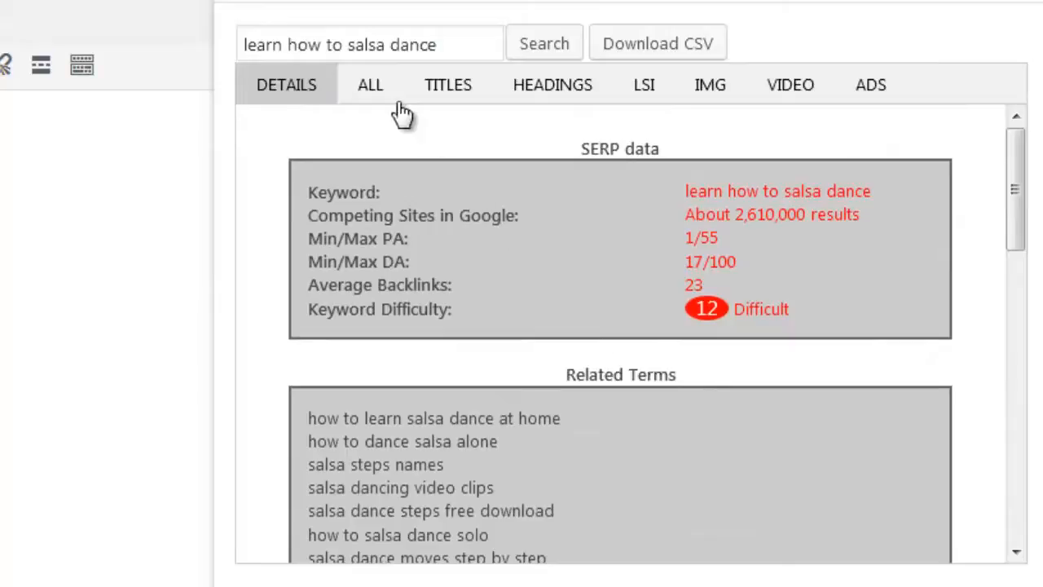
- Show the full content of the ranking pages, skim the first result's text, and advance to the sixth result
left_click(370, 85)
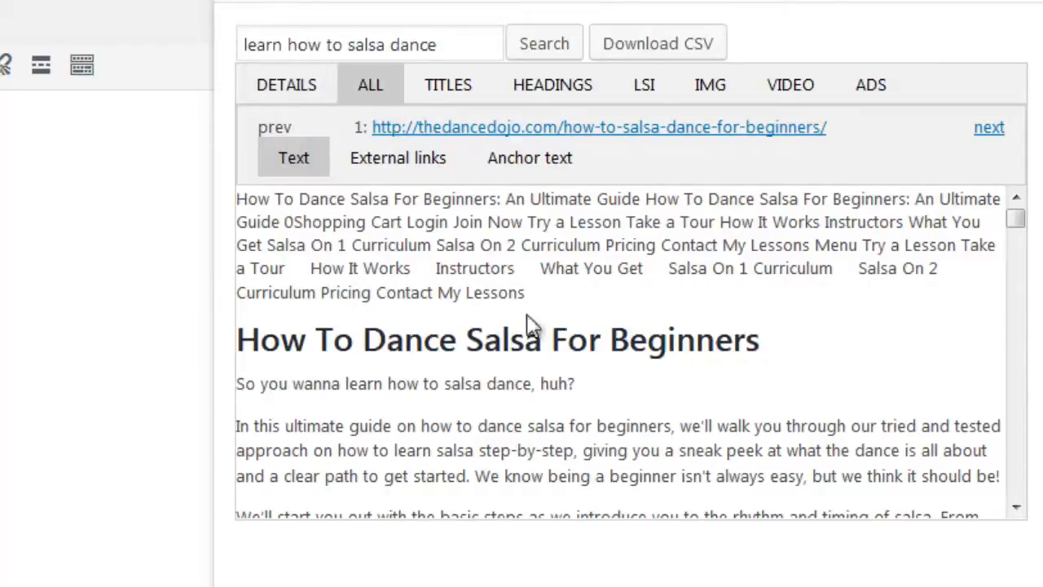
scroll(792, 345, "down", 20)
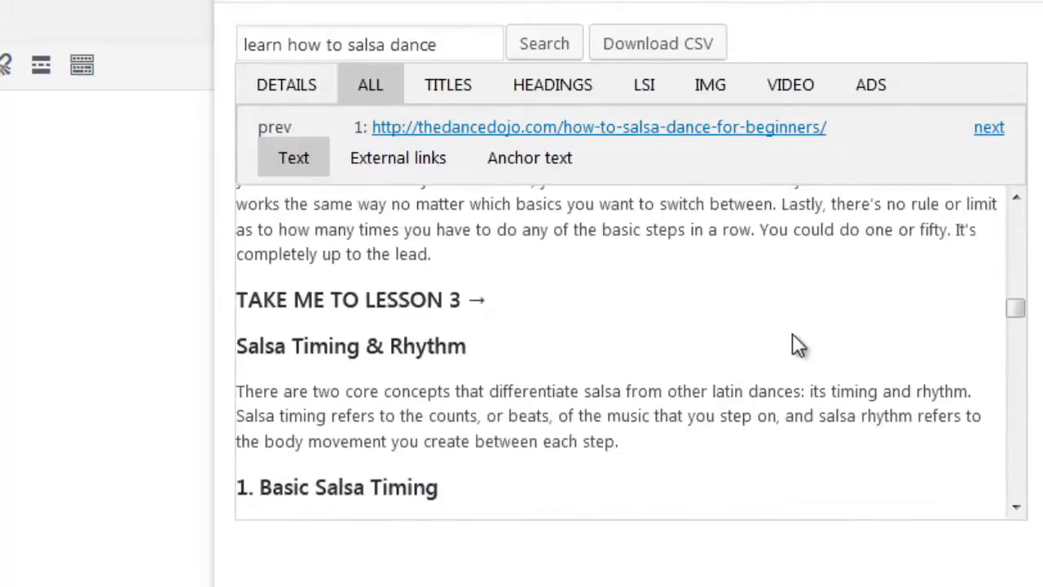
scroll(736, 408, "up", 8)
scroll(731, 407, "up", 12)
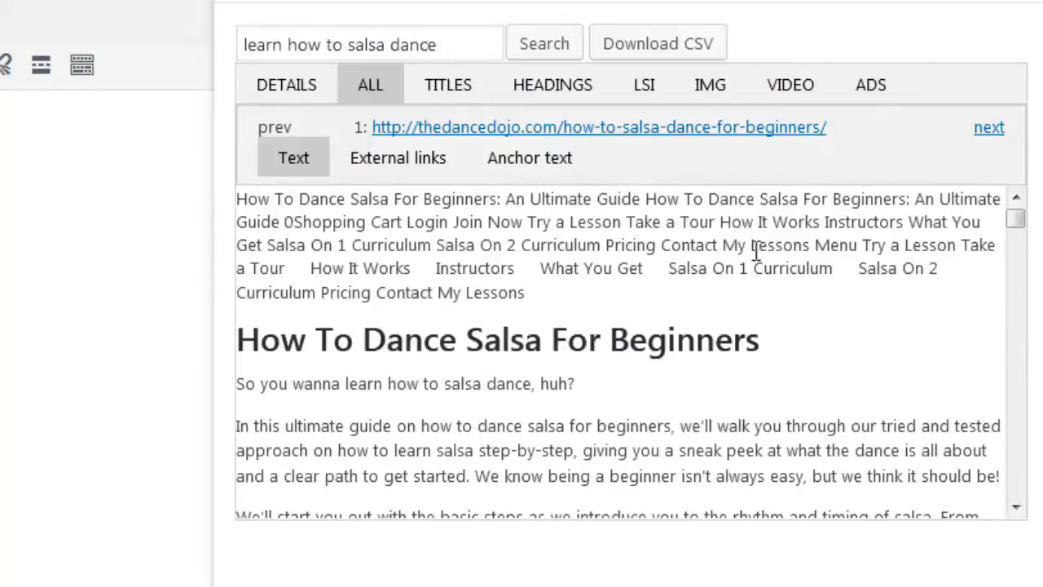
left_click(983, 131)
left_click(983, 130)
left_click(983, 131)
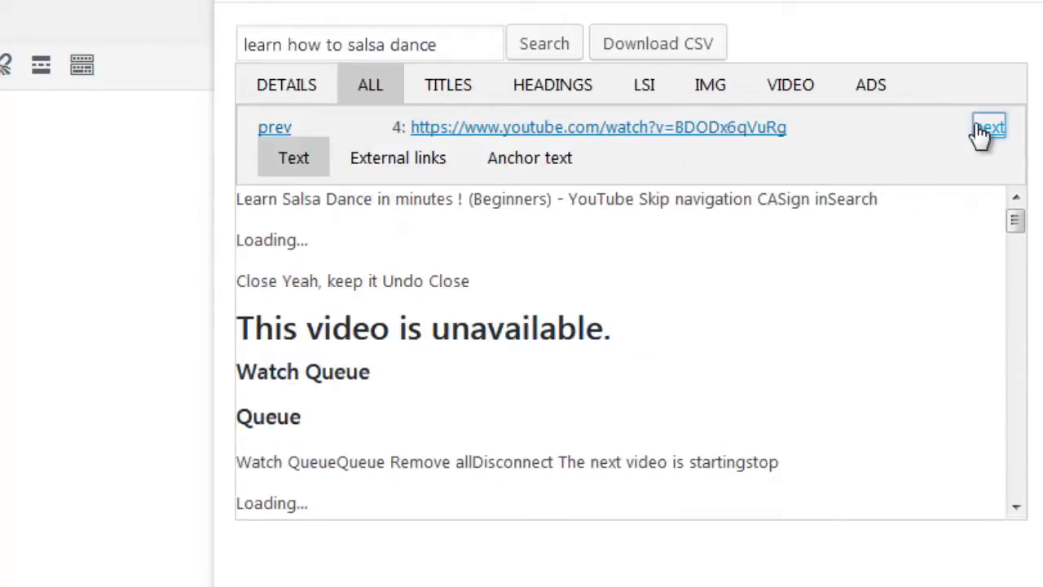
left_click(983, 131)
left_click(983, 130)
- Review the external links and anchor text of the sixth result, and the anchor text, external links and page text of the seventh
left_click(425, 164)
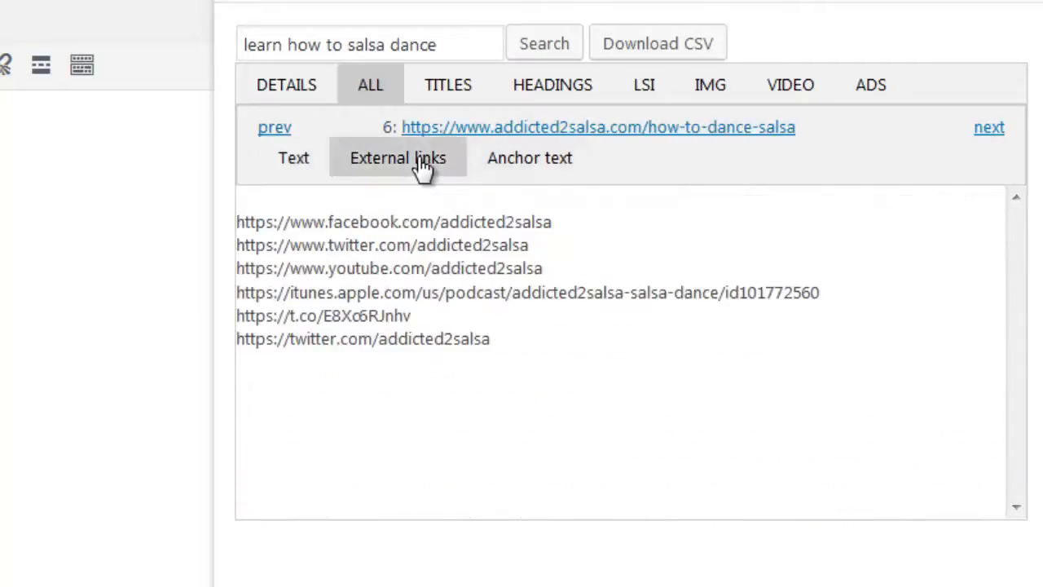
left_click(529, 181)
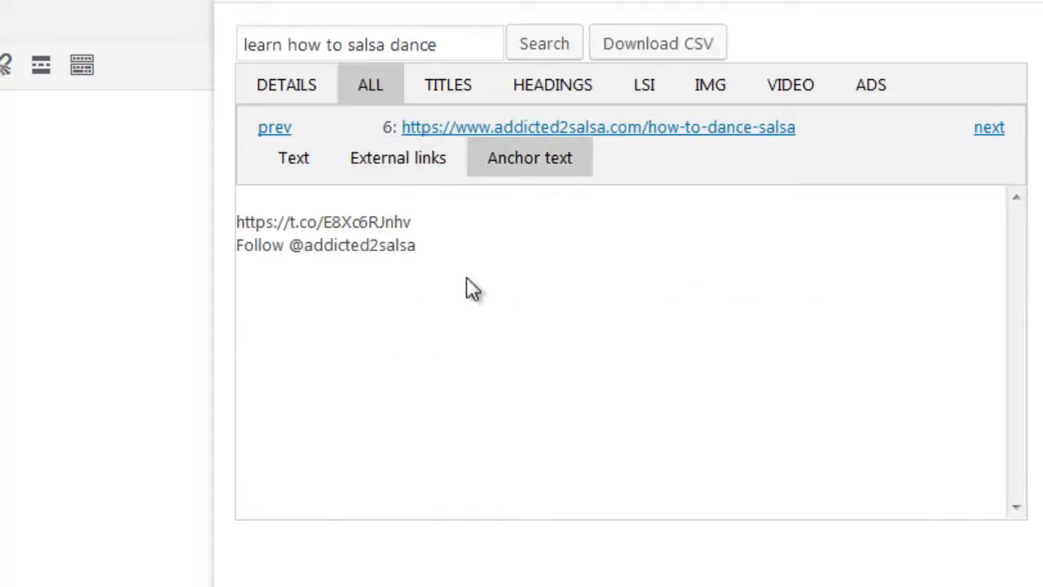
left_click(986, 131)
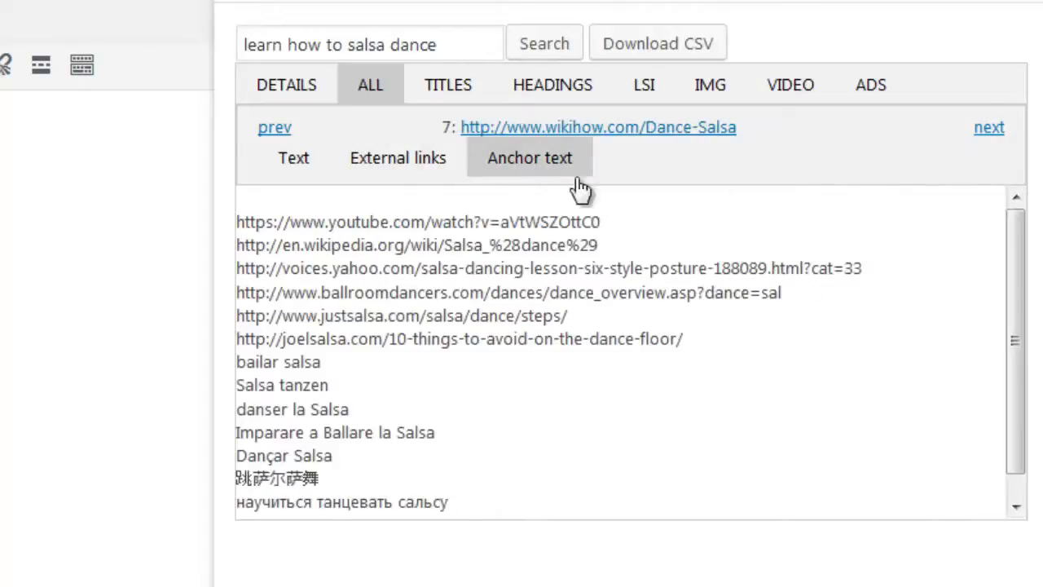
left_click(435, 163)
left_click(300, 165)
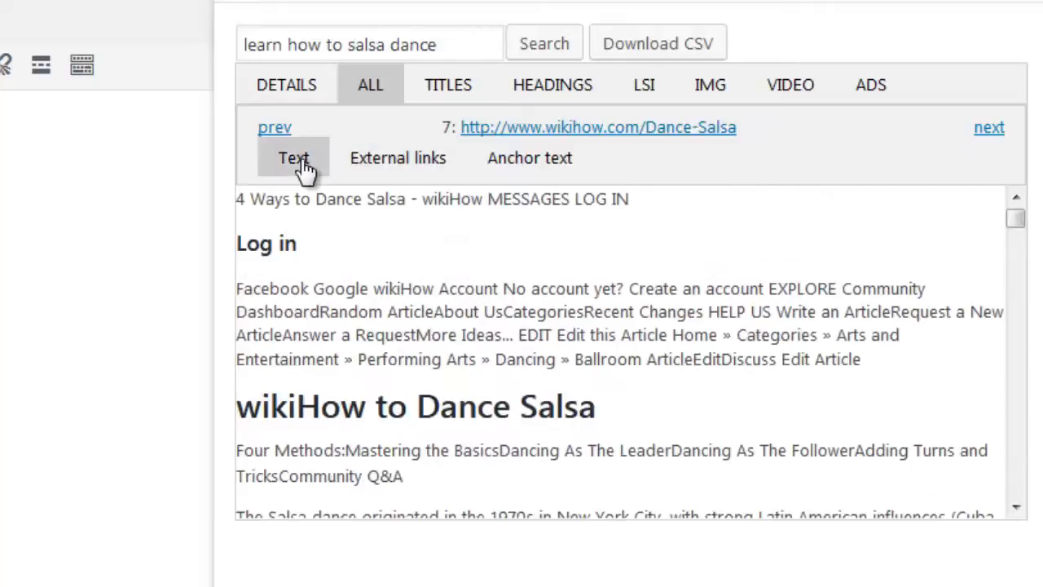
- Go back through the ranking pages to the text of the first result, thedancedojo.com
left_click(277, 133)
left_click(280, 135)
left_click(280, 134)
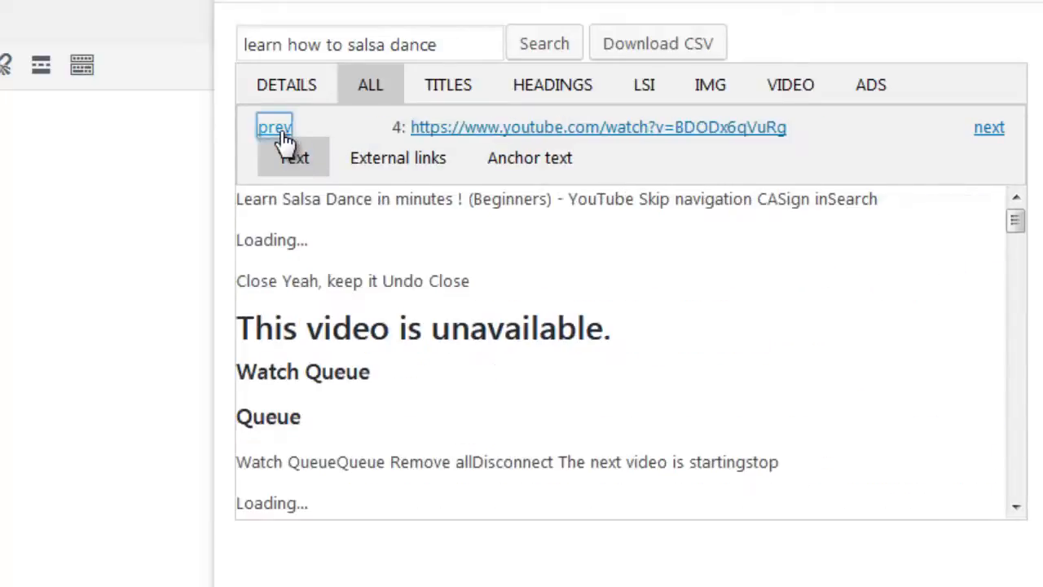
left_click(280, 135)
left_click(281, 133)
left_click(281, 133)
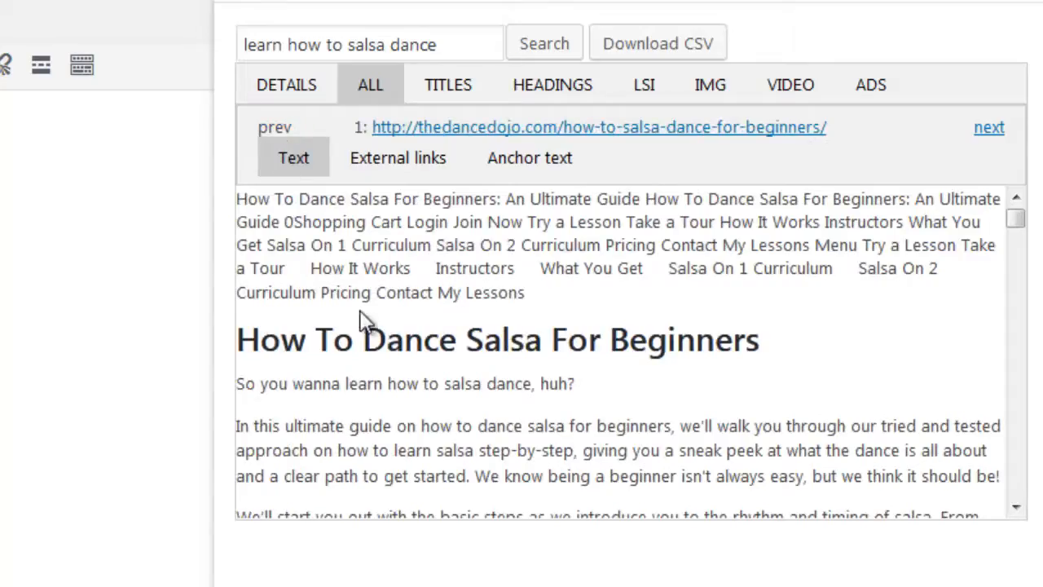
- Reposition the WpContentRanker window and copy the two paragraphs from "We'll start you out" to "go on!" into the post body
scroll(364, 320, "down", 3)
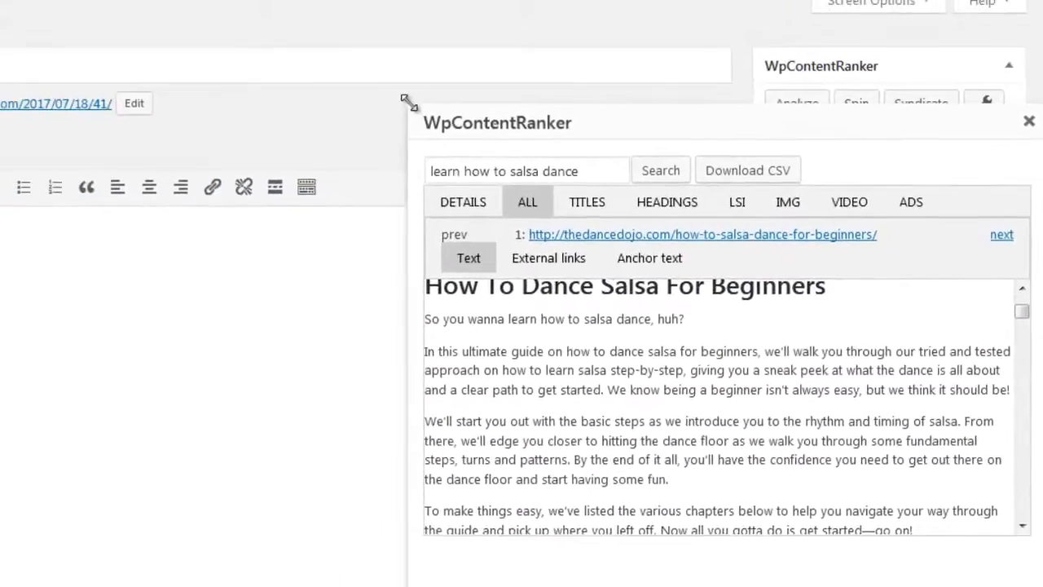
left_click_drag(350, 58, 204, 0)
left_click_drag(322, 0, 429, 71)
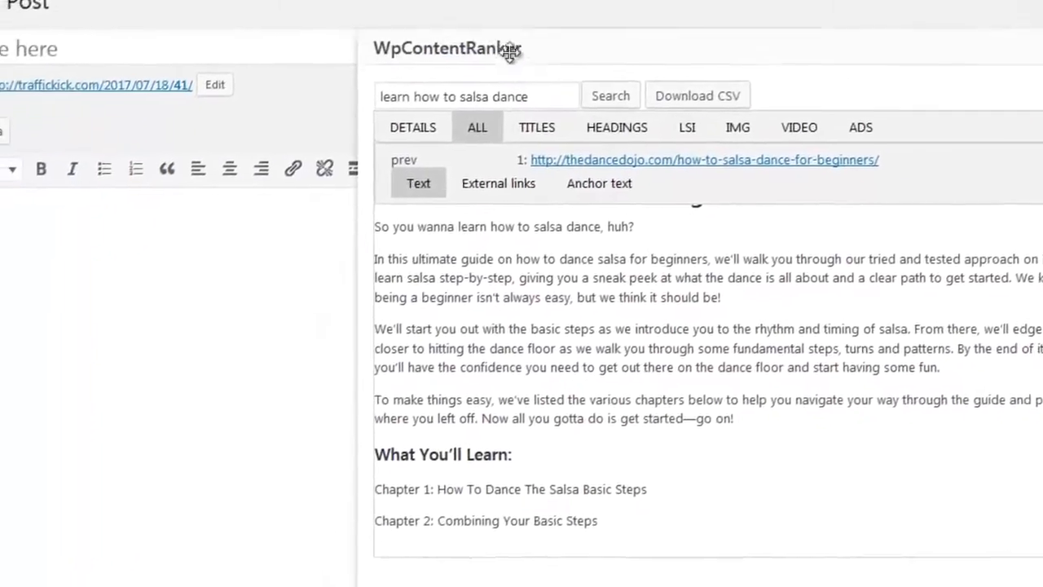
left_click_drag(510, 50, 509, 56)
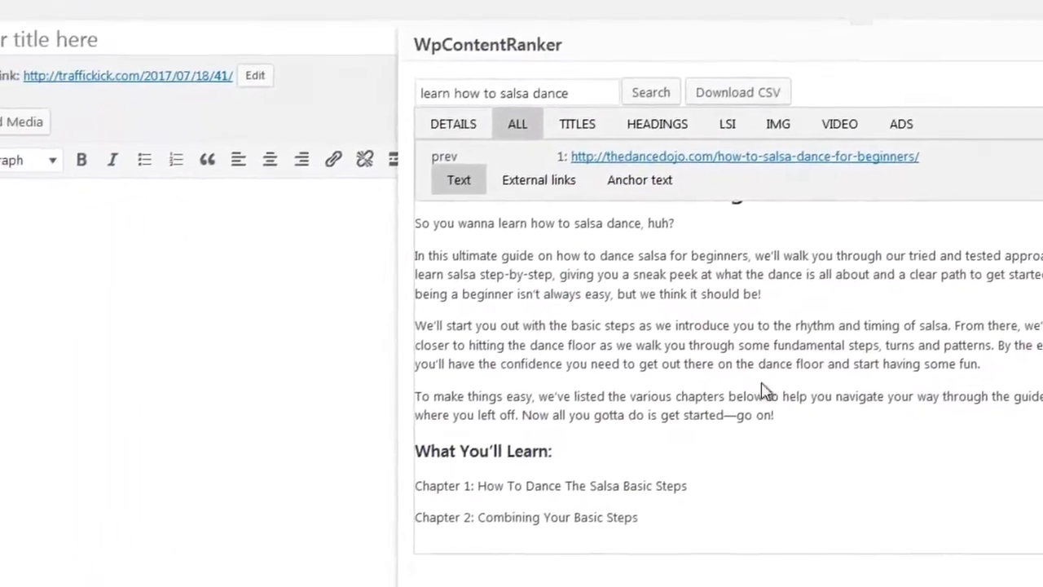
left_click_drag(734, 418, 376, 329)
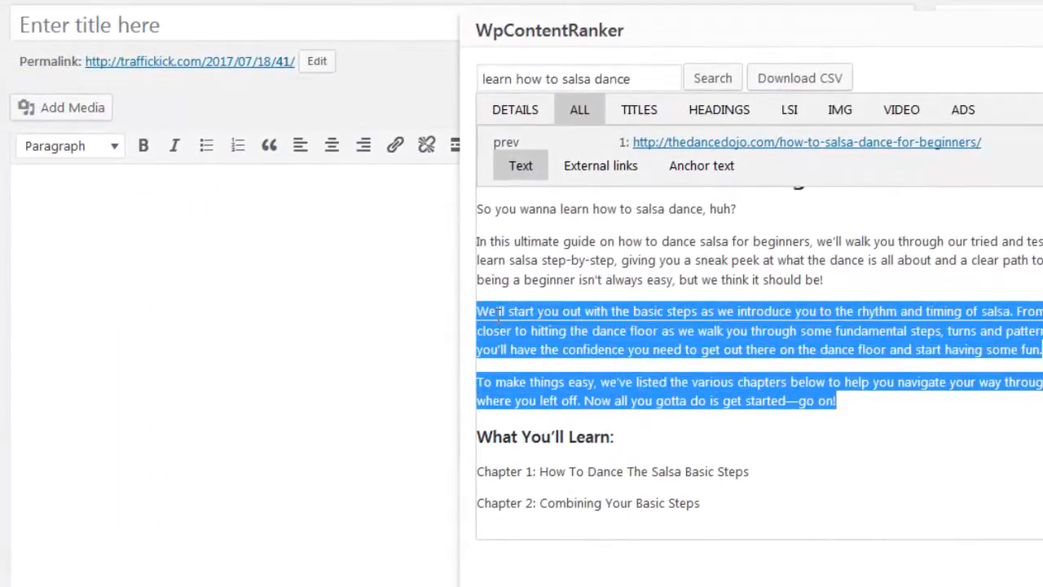
left_click_drag(499, 317, 163, 317)
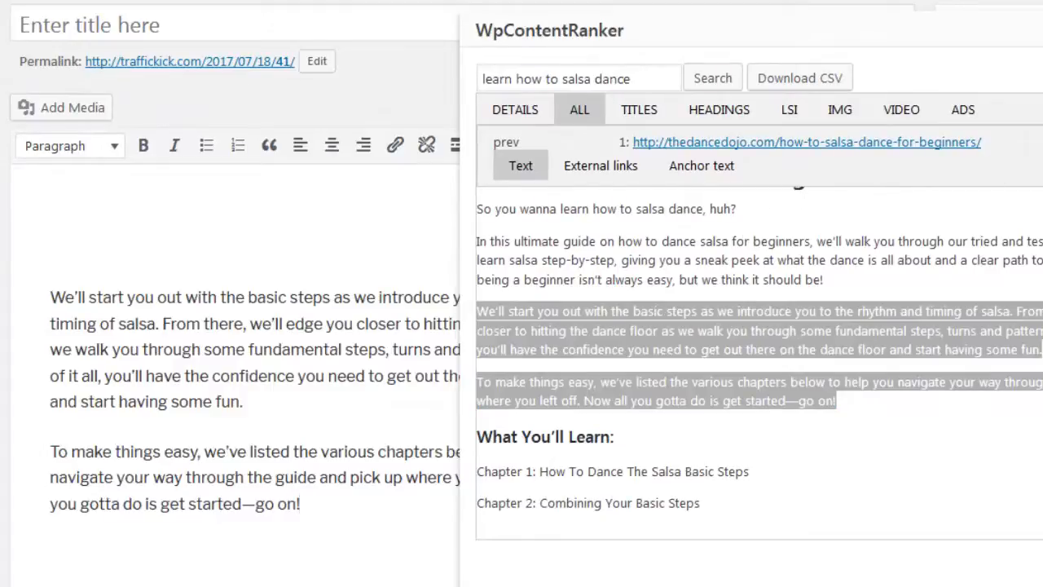
- Advance to the fifth result and add its paragraph starting "To make things easy" below the existing text in the post
left_click(1042, 142)
left_click(1042, 141)
left_click(1042, 142)
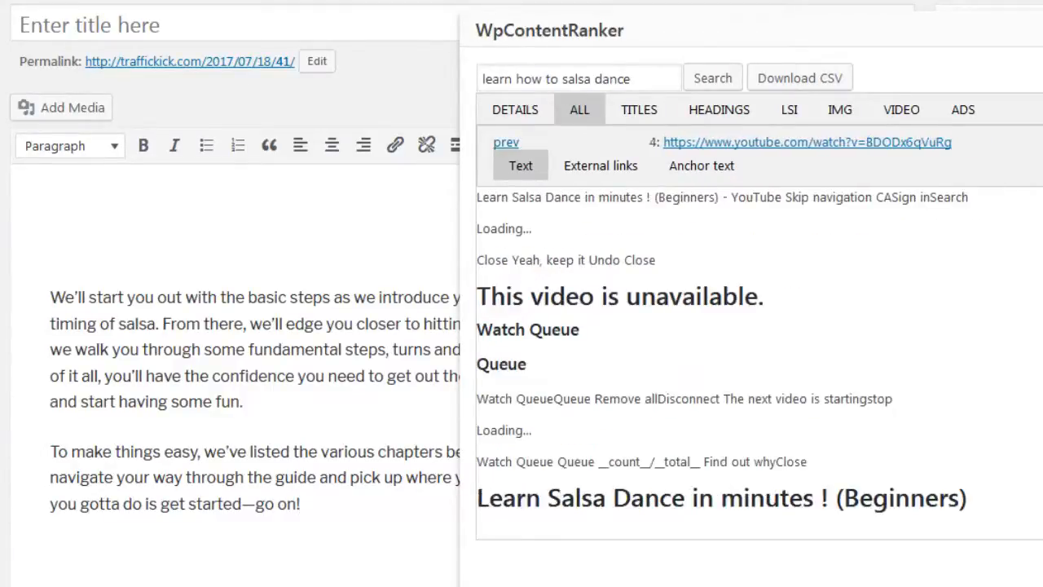
left_click(1042, 142)
scroll(820, 440, "down", 2)
left_click_drag(846, 405, 405, 489)
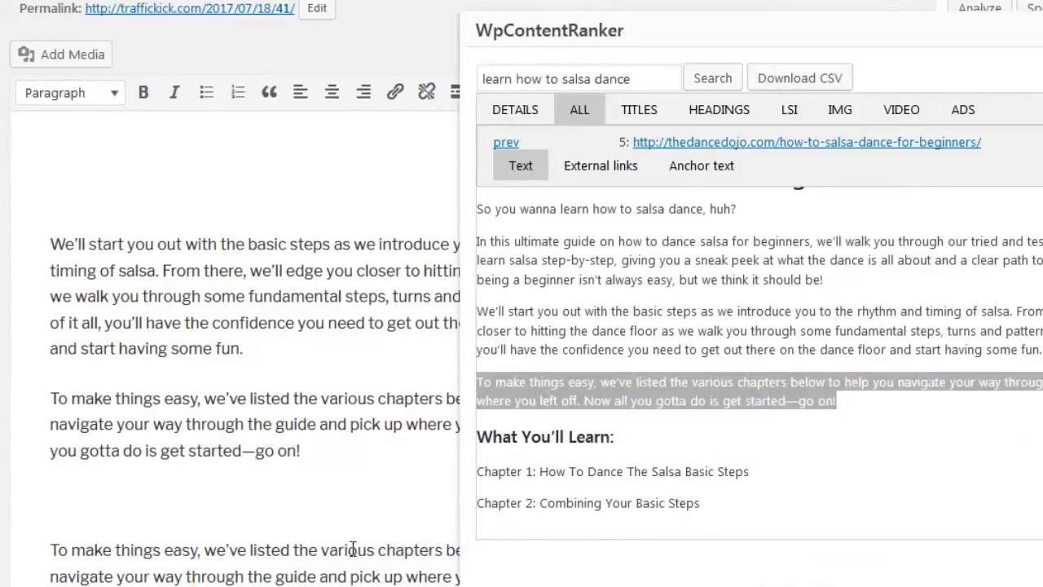
left_click(596, 489)
- Insert the sixth result's paragraph starting "After watching and practicing" below the last text in the post
left_click(1042, 141)
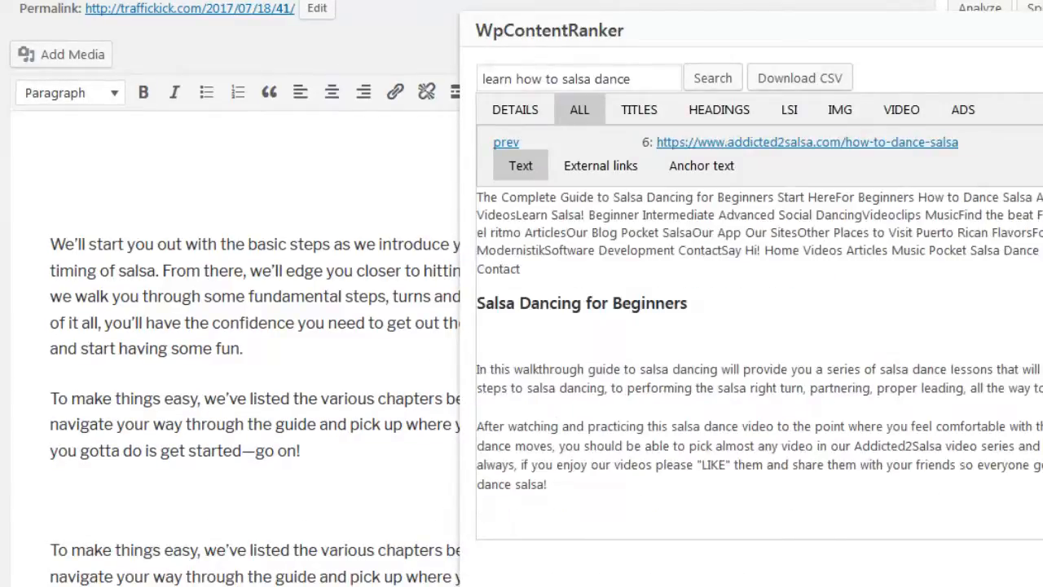
left_click(1042, 142)
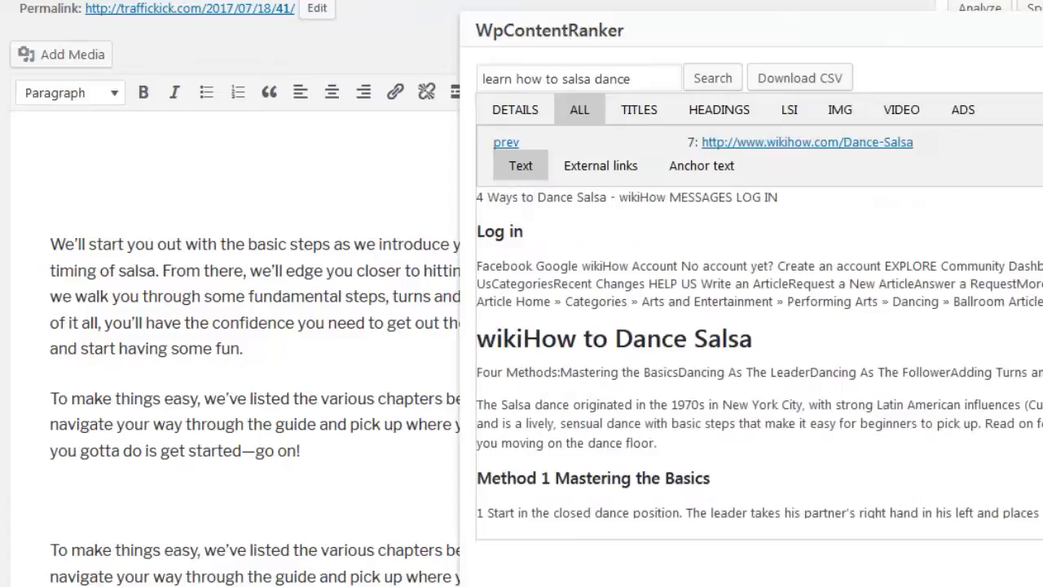
left_click(506, 144)
scroll(674, 395, "down", 3)
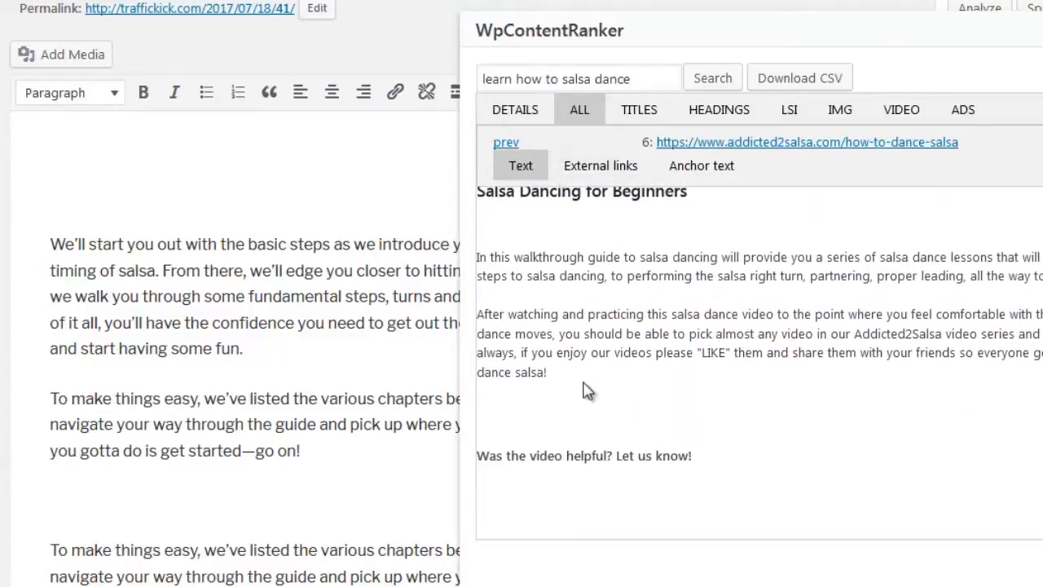
left_click_drag(570, 376, 481, 320)
left_click(396, 424)
scroll(397, 426, "down", 4)
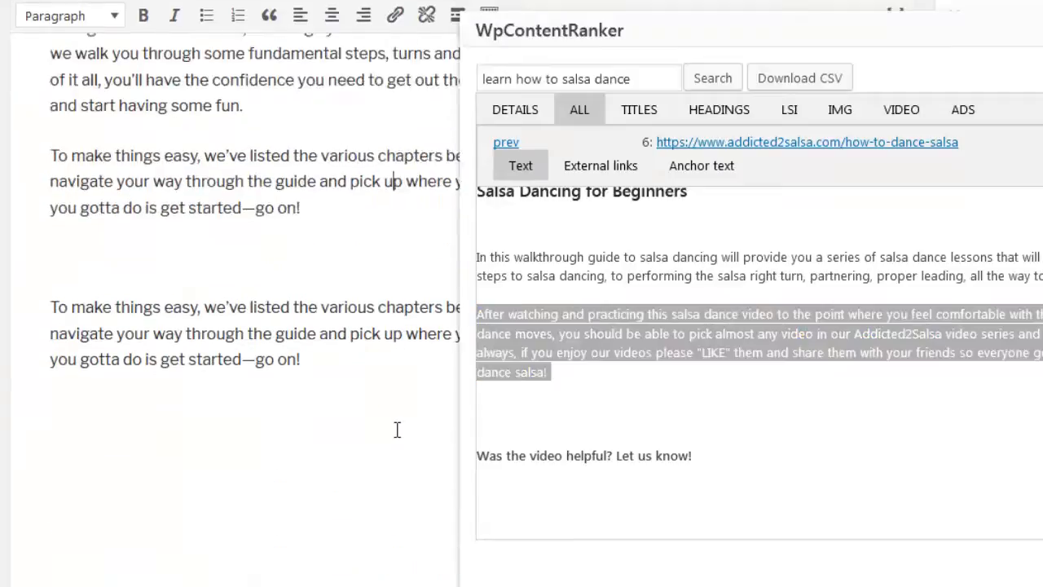
left_click_drag(558, 328, 176, 431)
- Add a blank paragraph in the post after the one ending "start having some fun."
scroll(240, 451, "up", 5)
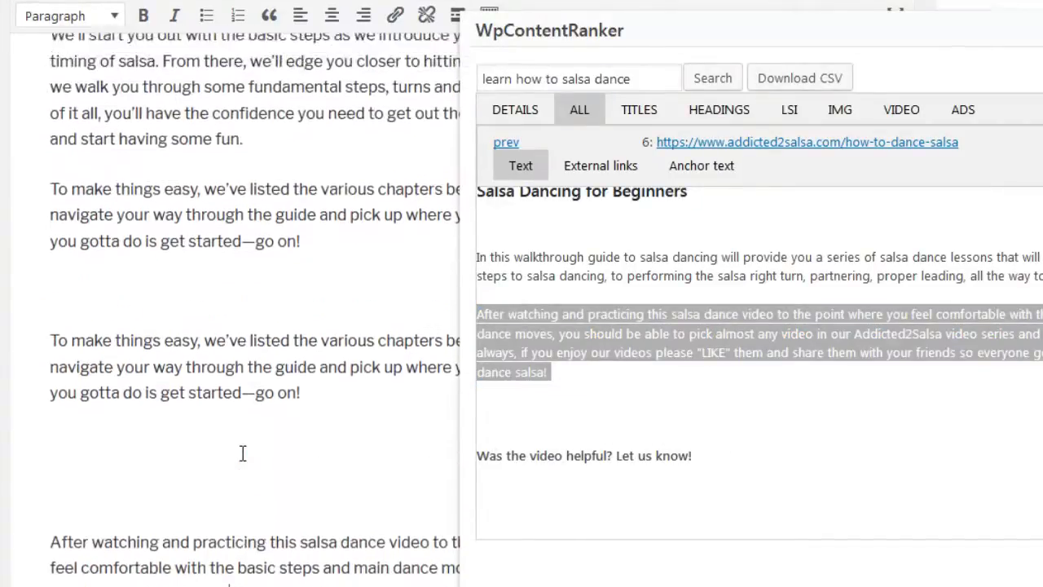
left_click(327, 238)
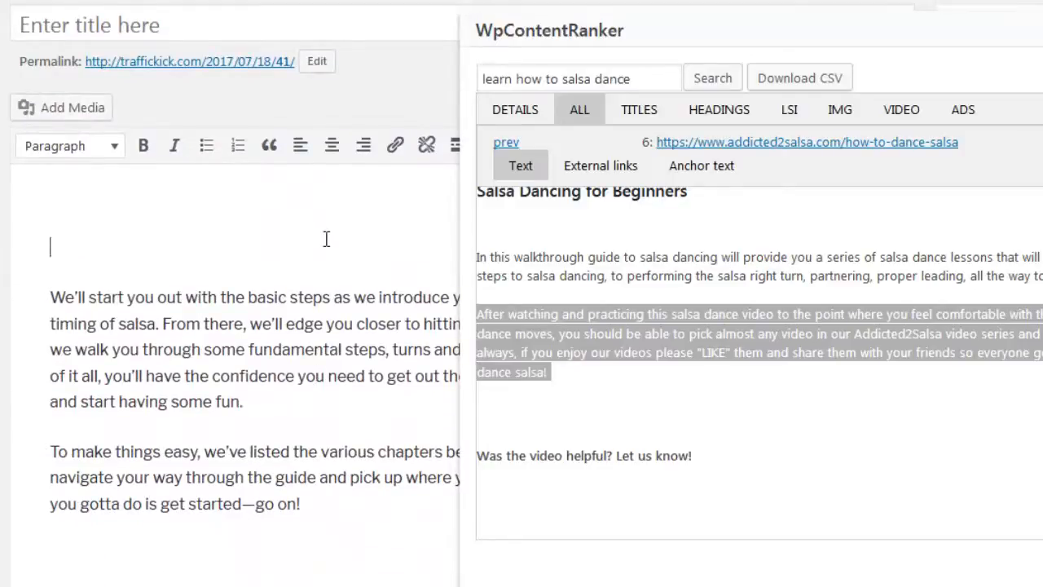
left_click(274, 400)
key("Return")
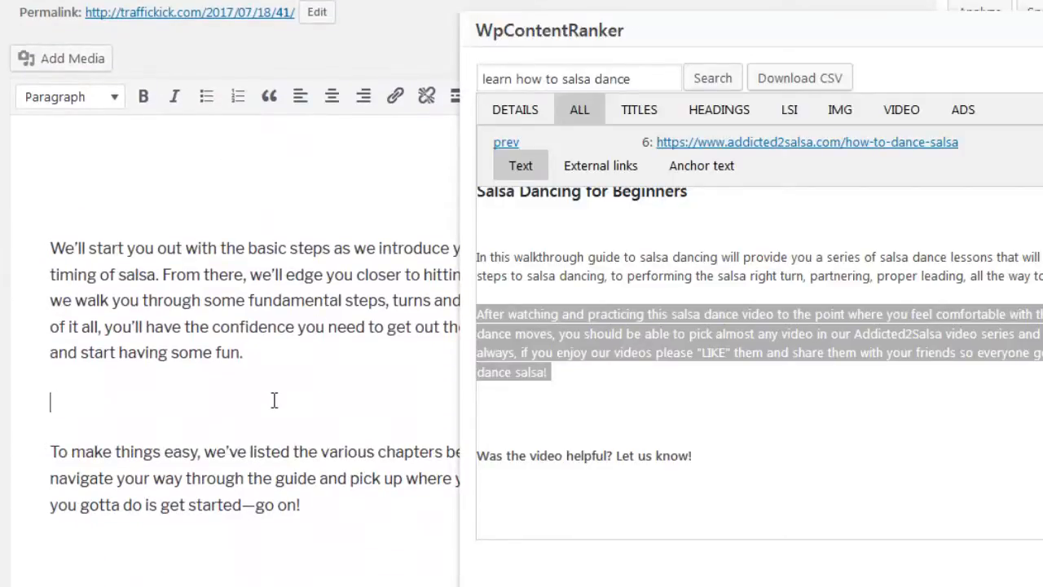
left_click(366, 197)
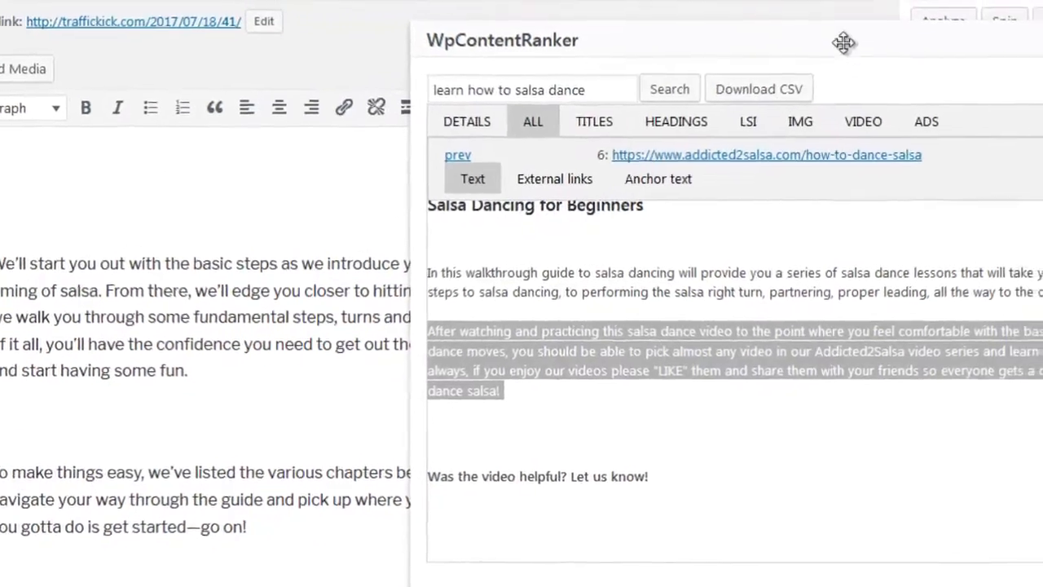
- Move the WpContentRanker window aside to view the Spin option for selected text, and put the window back beside the post
left_click_drag(884, 37, 717, 89)
left_click_drag(596, 121, 595, 129)
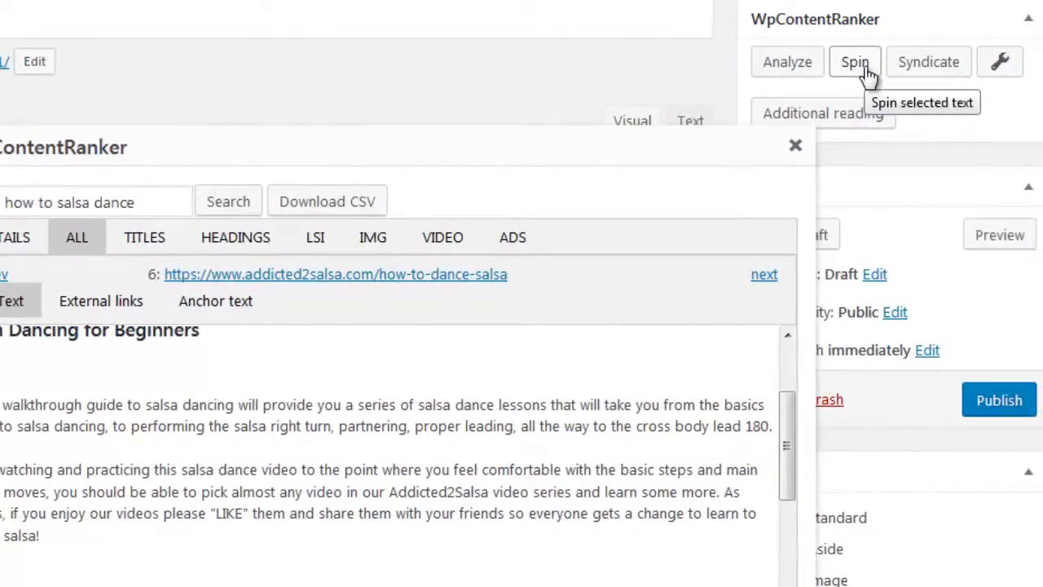
left_click_drag(717, 143, 943, 11)
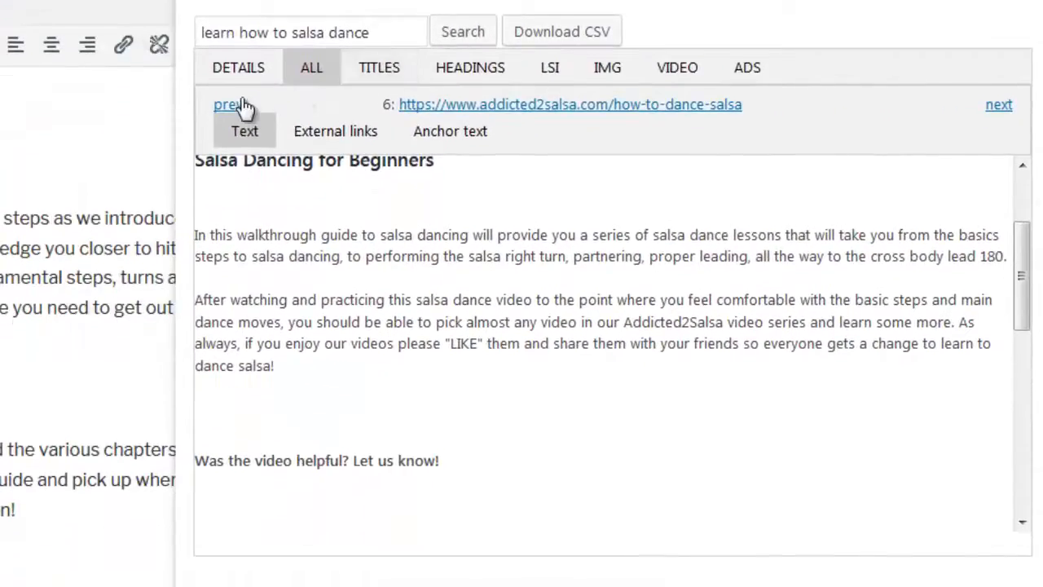
- Go back through the ranking pages to the first result and review its external links and text
left_click(232, 142)
left_click(227, 105)
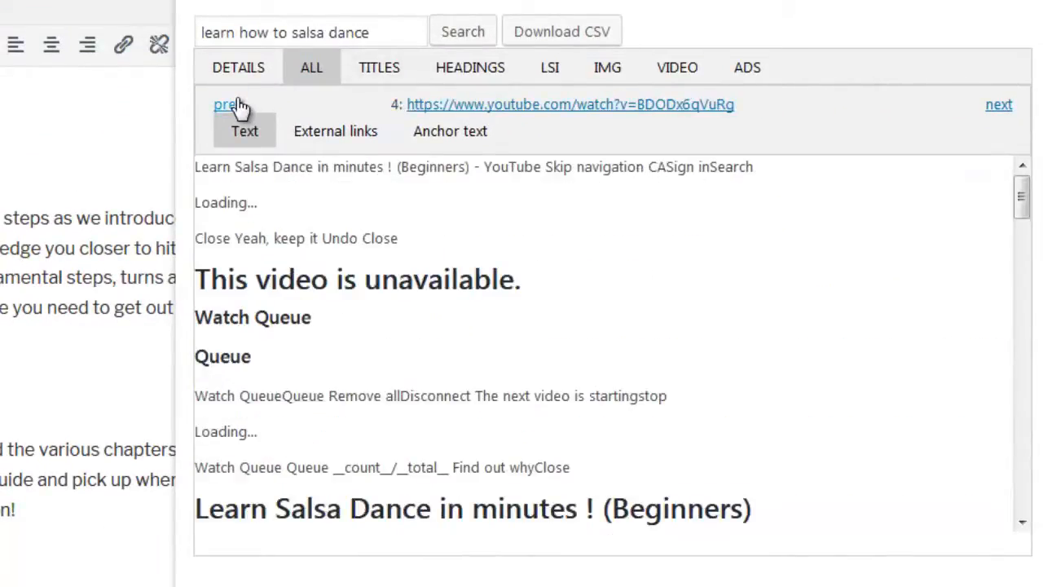
left_click(237, 105)
left_click(242, 106)
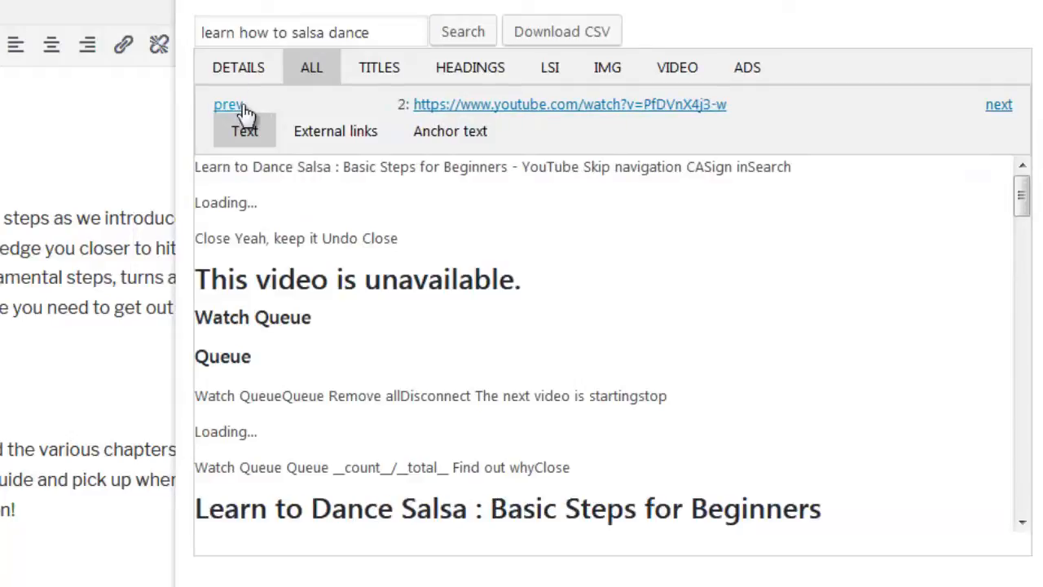
left_click(244, 106)
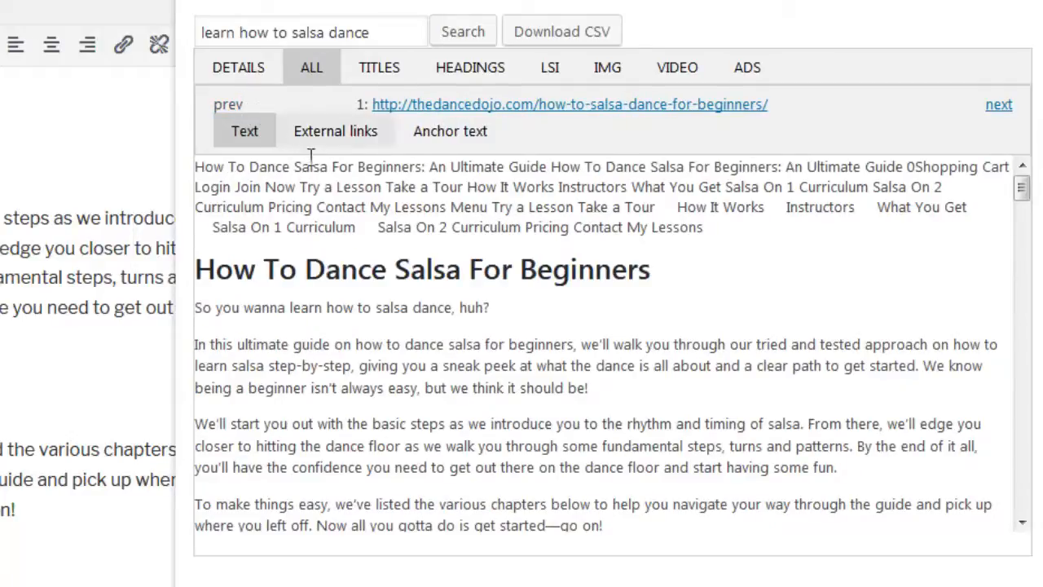
left_click(362, 140)
left_click(247, 139)
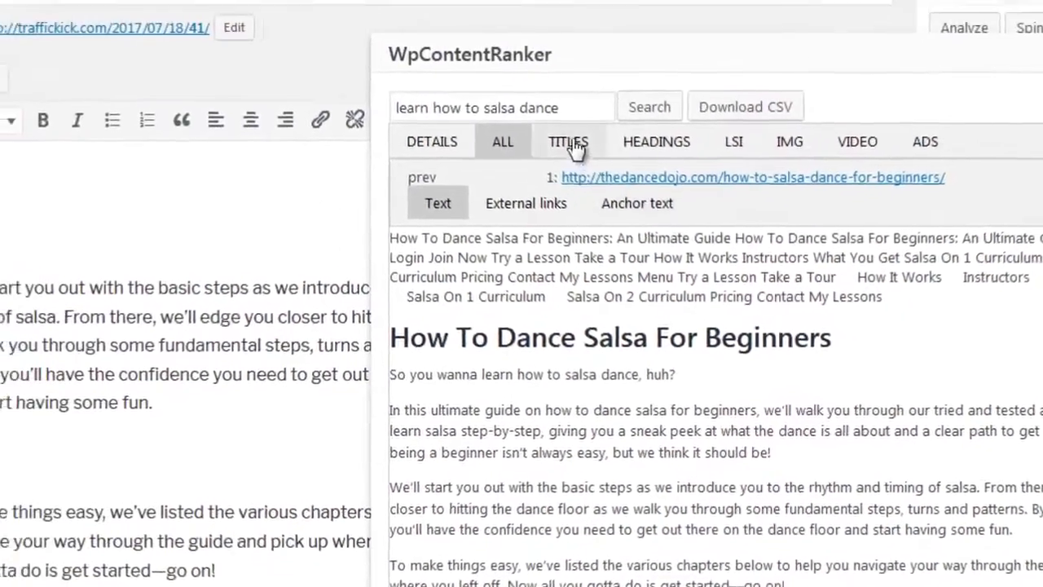
- Use the ranking title "The Complete Guide to Salsa Dancing for Beginners" as the post title, keeping the title field uncovered
left_click(381, 69)
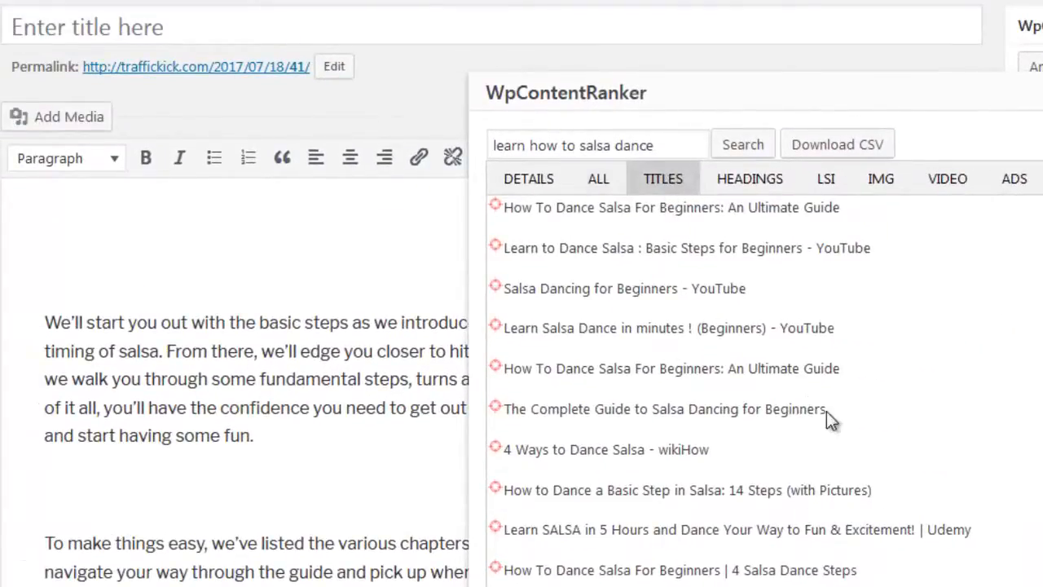
left_click_drag(826, 411, 471, 29)
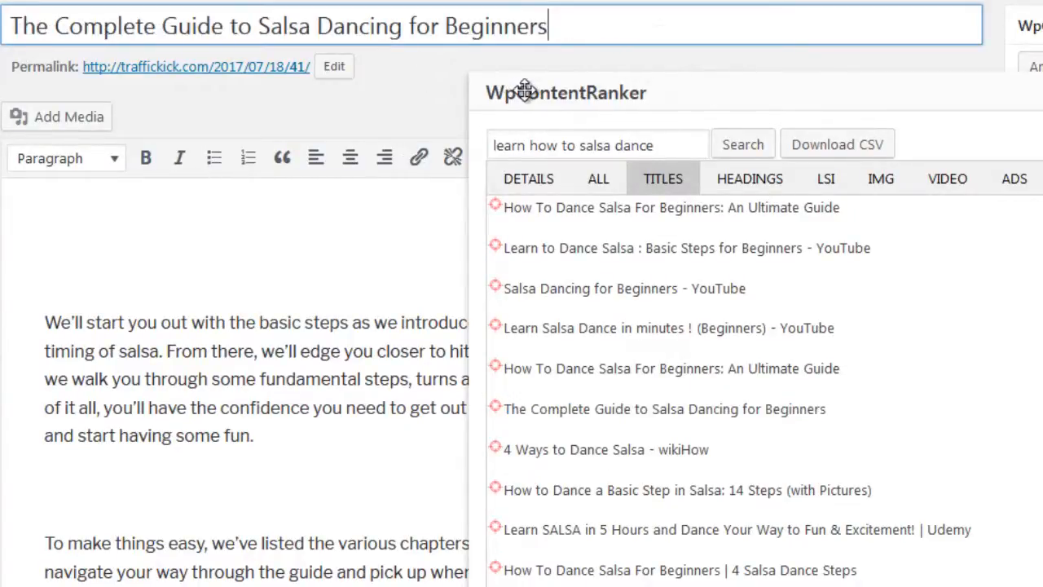
left_click_drag(526, 91, 528, 54)
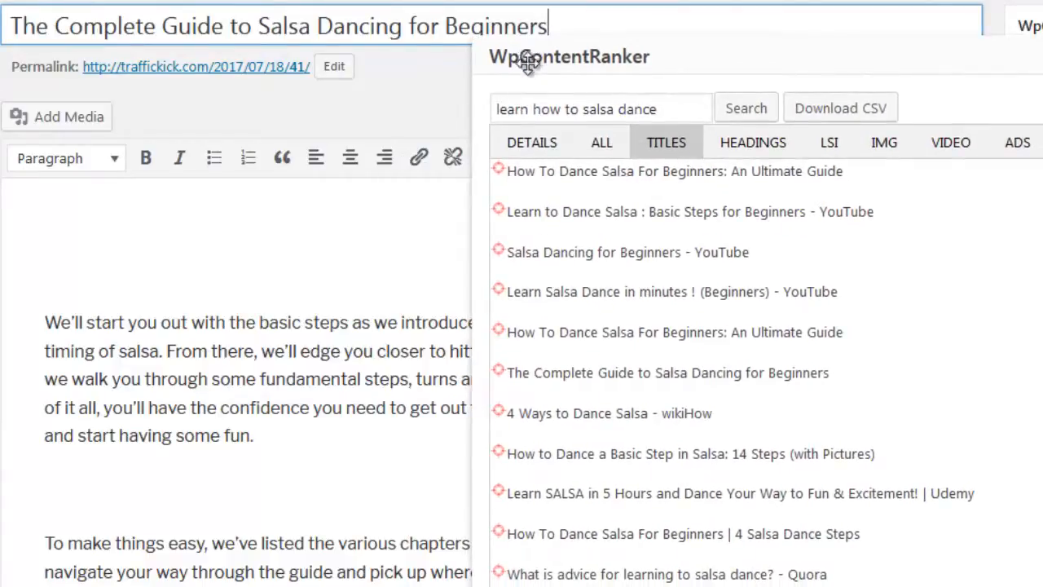
- Insert the h1 heading "Curious What It's Like To Learn Salsa With Dance Dojo?" at the start of the post body
left_click(741, 158)
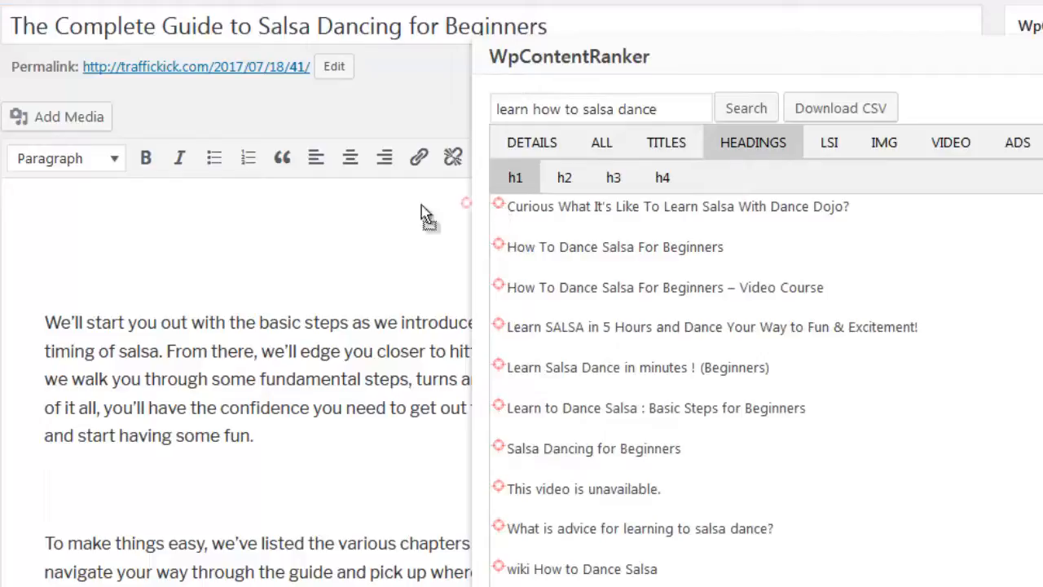
left_click(245, 216)
type("Curious What It's Like To Learn Salsa With Dance Dojo?")
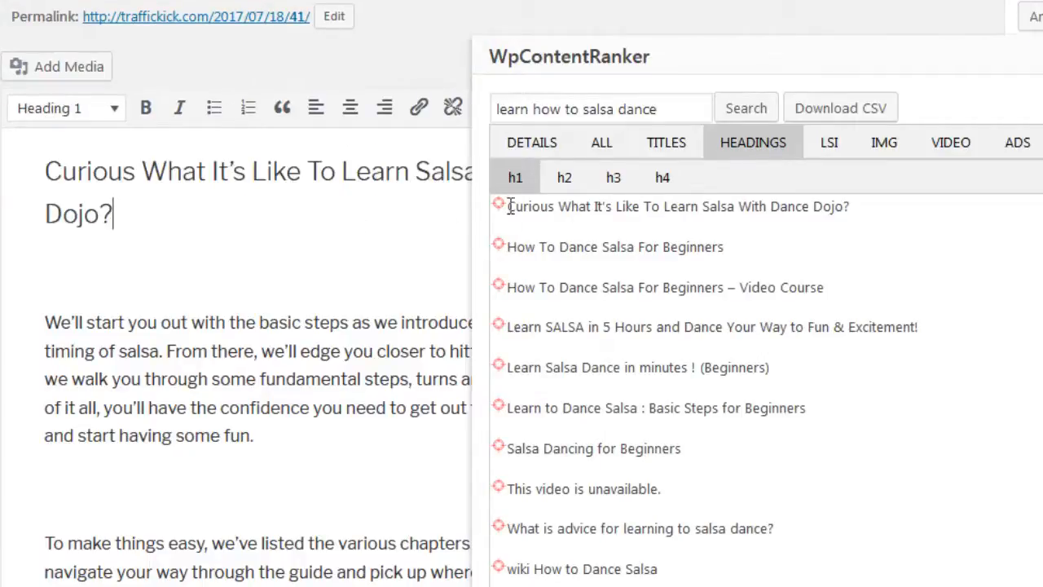
- Look through the h2 to h4 headings and insert the h2 "Beginner Salsa Turns" below the first "To make things easy" paragraph
left_click(563, 185)
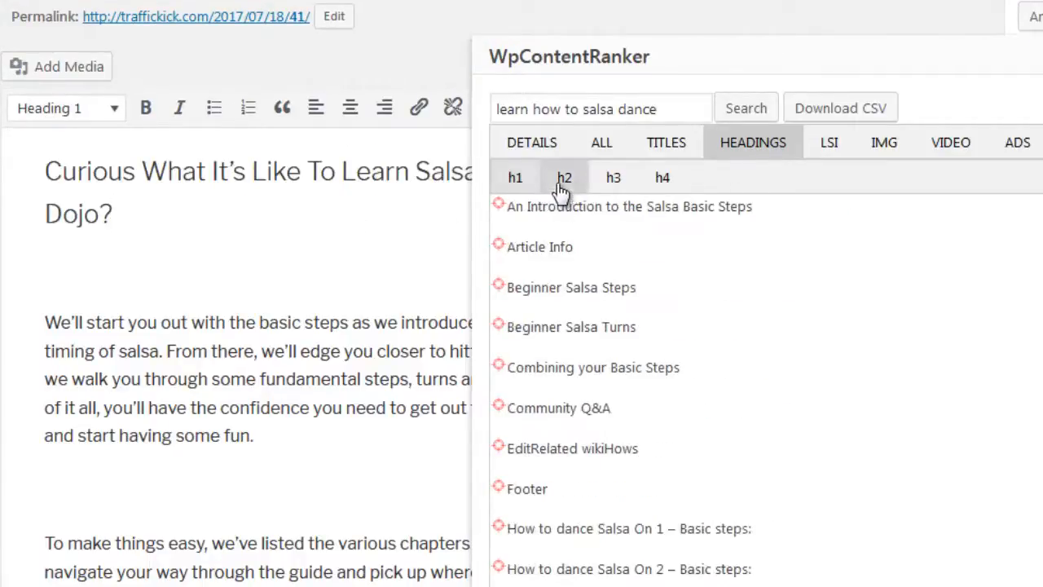
left_click(614, 182)
left_click(662, 186)
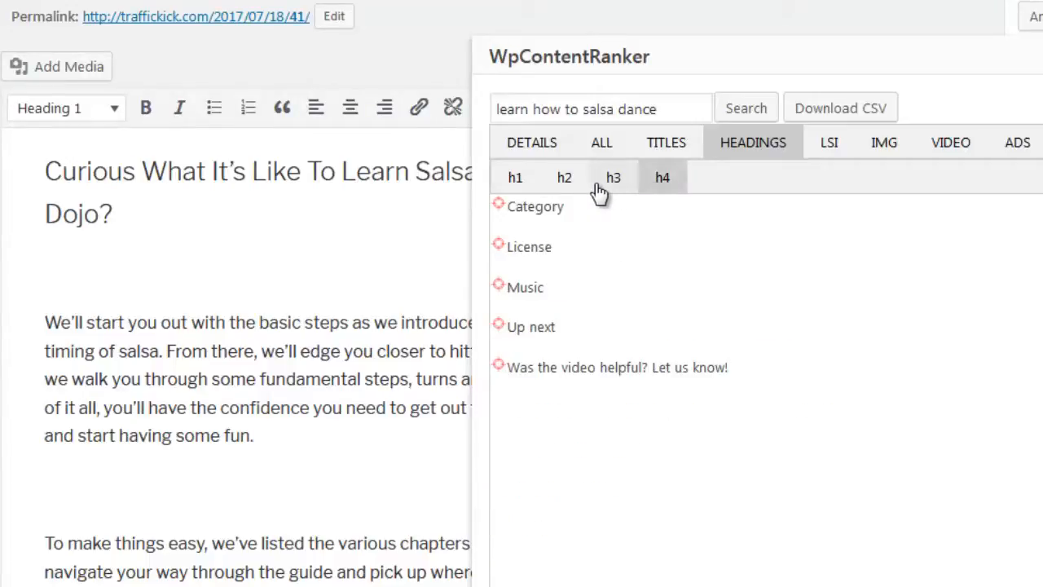
left_click(563, 183)
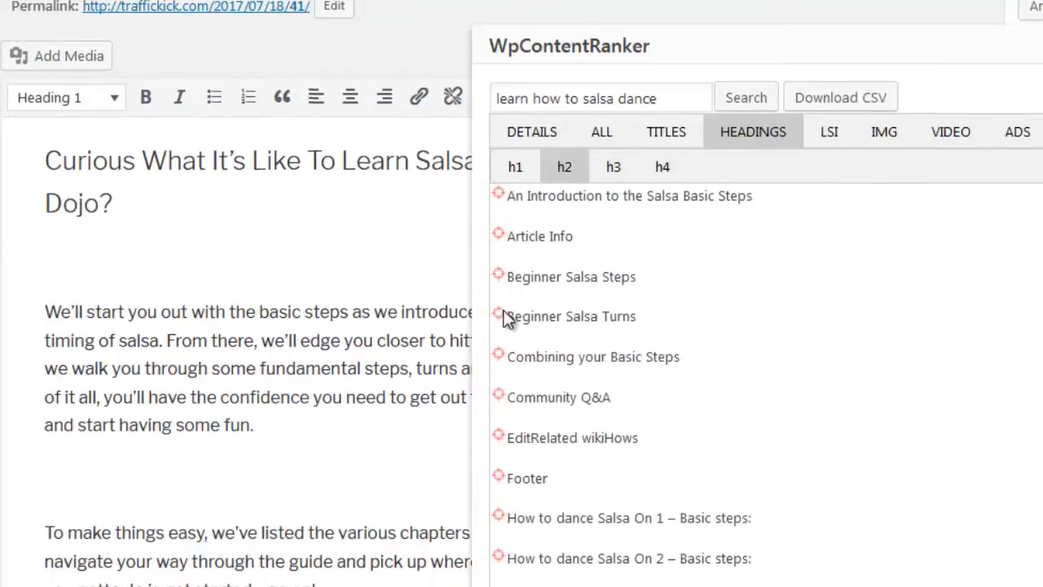
left_click_drag(501, 322, 148, 556)
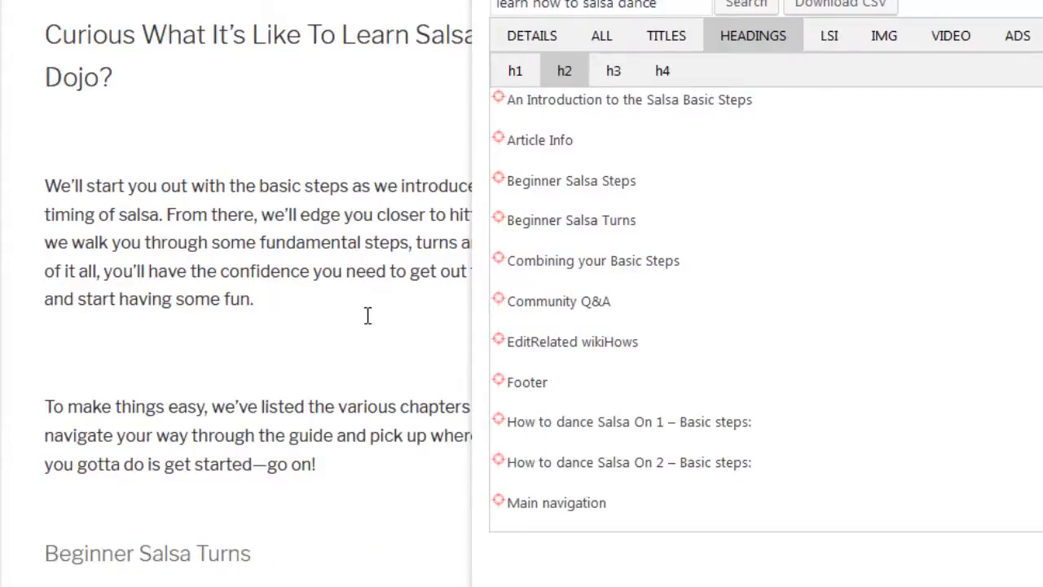
scroll(368, 316, "up", 3)
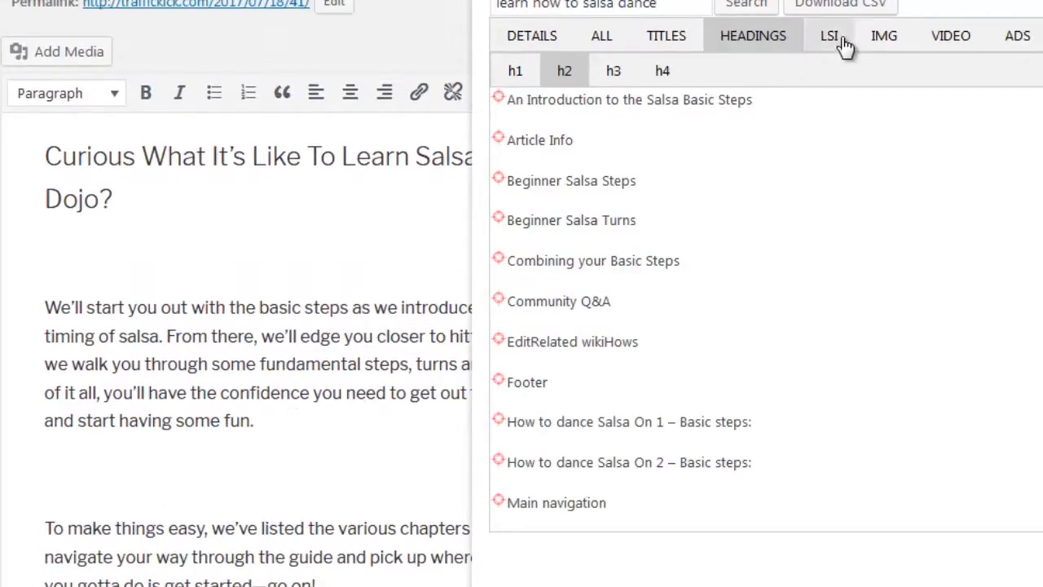
- Examine the LSI lists of single keywords and of two-, three- and four-word phrases with their counts
left_click(845, 46)
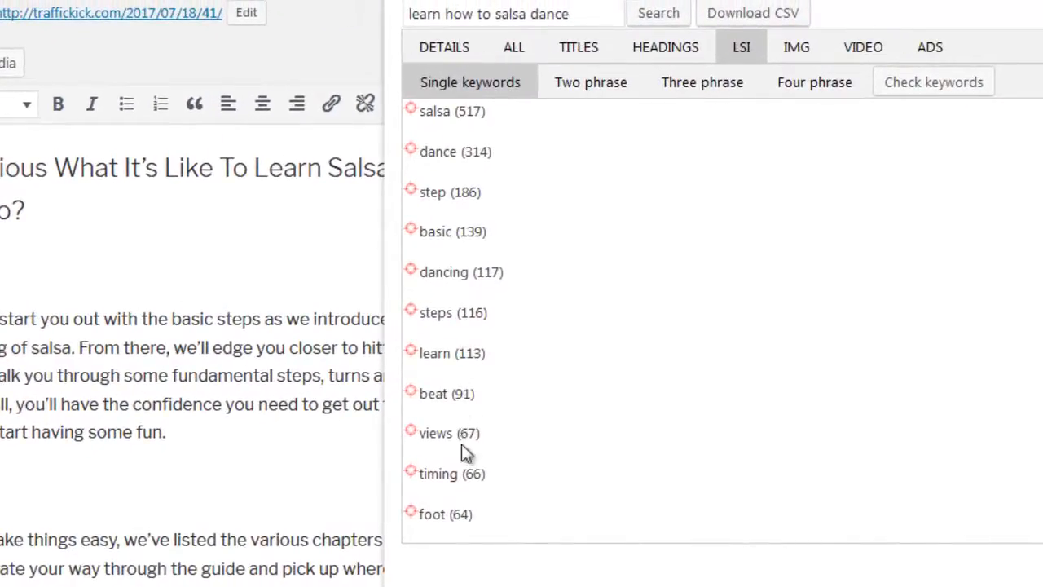
scroll(462, 445, "down", 5)
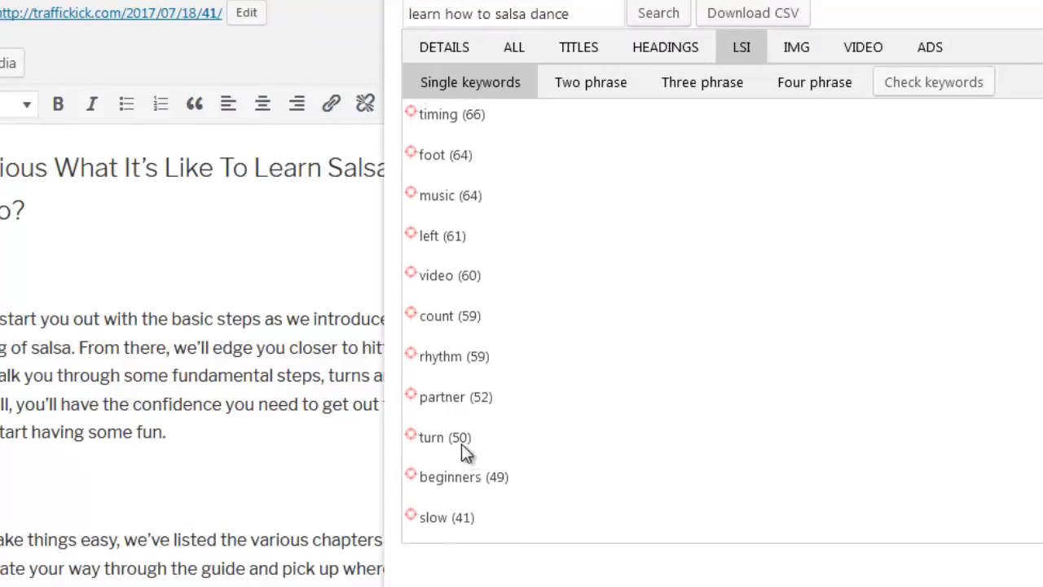
scroll(461, 444, "up", 5)
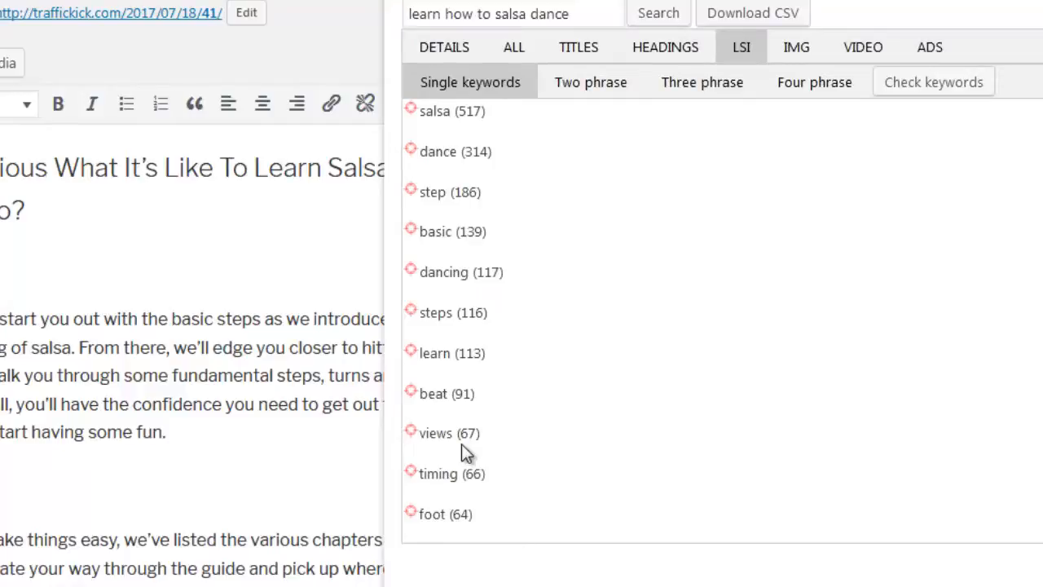
left_click(498, 129)
left_click(594, 98)
left_click(713, 91)
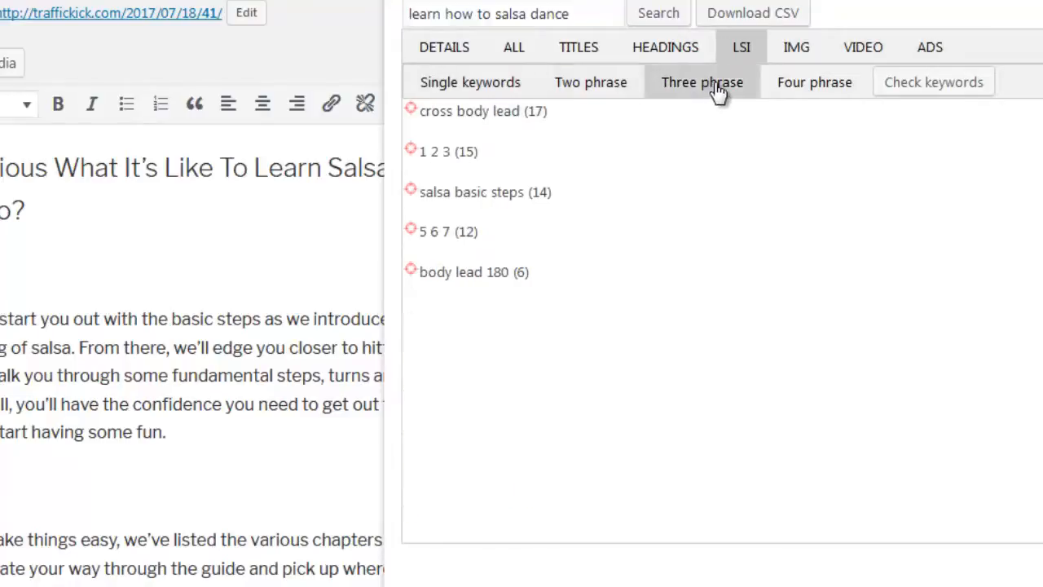
left_click(789, 91)
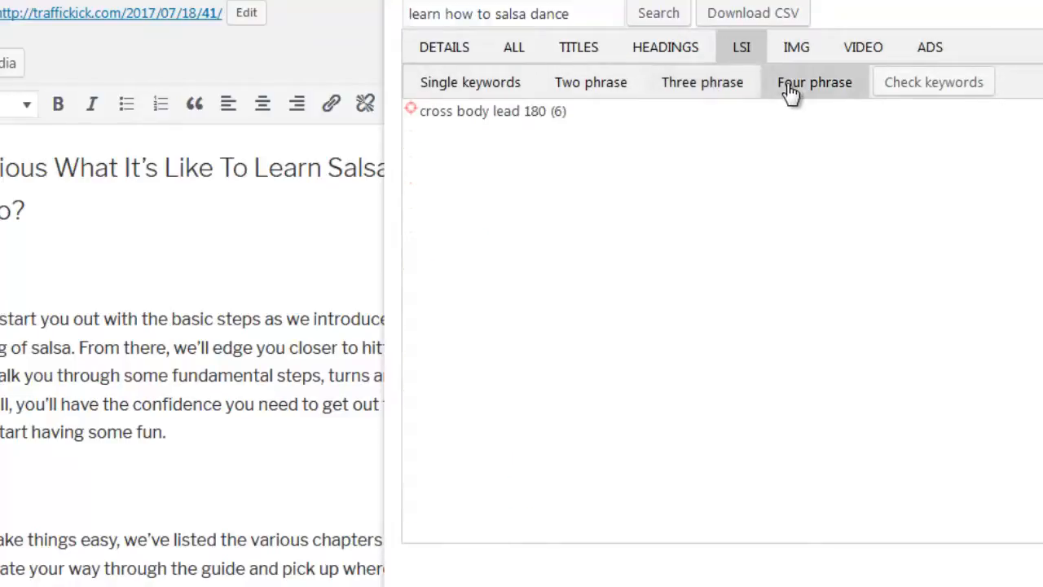
left_click(710, 92)
left_click(608, 88)
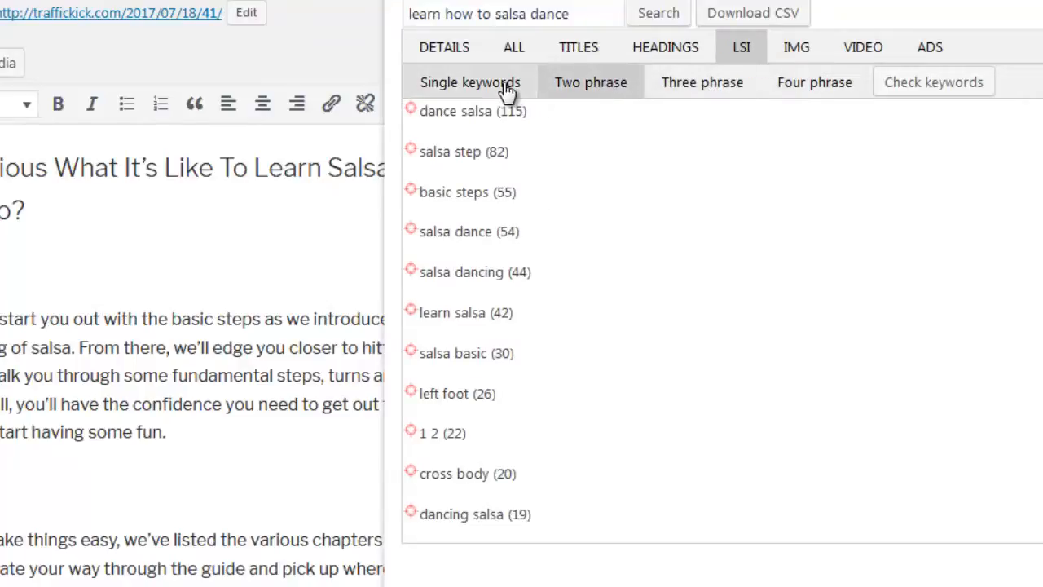
left_click(507, 91)
- Add the two-word LSI phrases "dance salsa" and "salsa dance" to the blank paragraph between the first two body paragraphs
left_click(569, 88)
left_click_drag(413, 117, 104, 509)
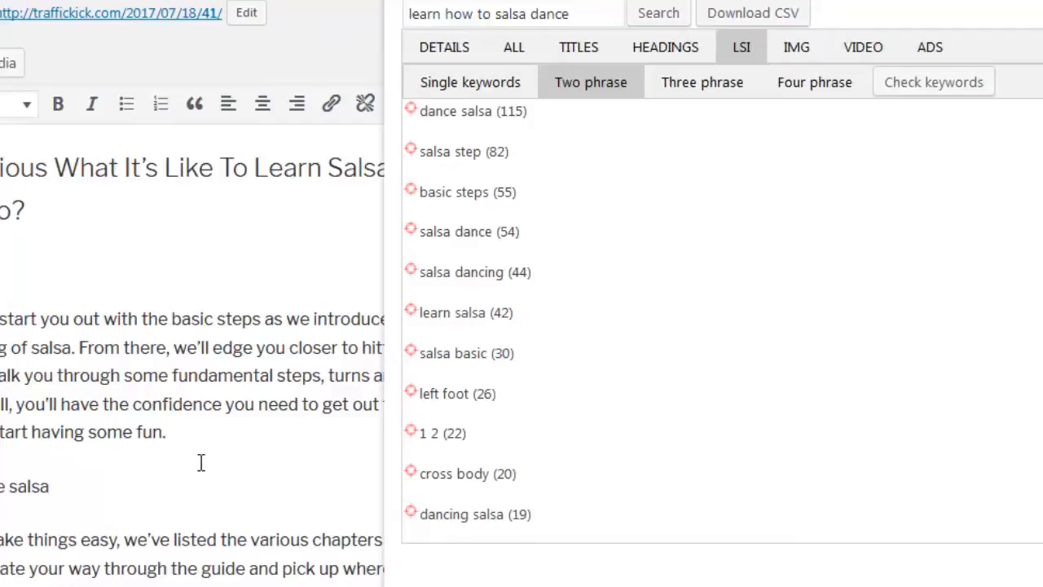
left_click_drag(418, 236, 181, 489)
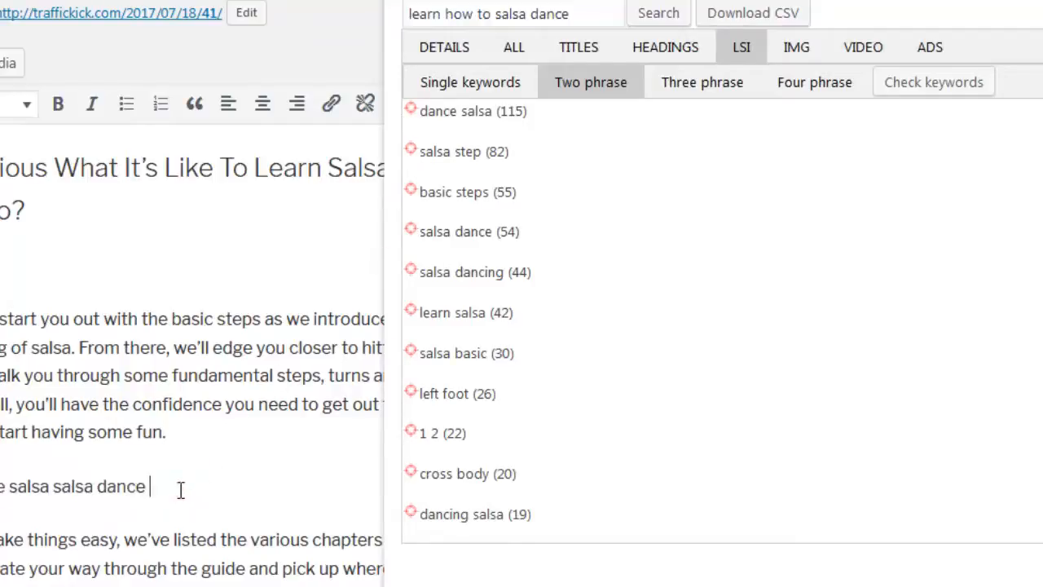
- Check the single LSI keywords against the post, add the missing keyword "step" after "salsa dance", and recheck
left_click(482, 88)
left_click(907, 88)
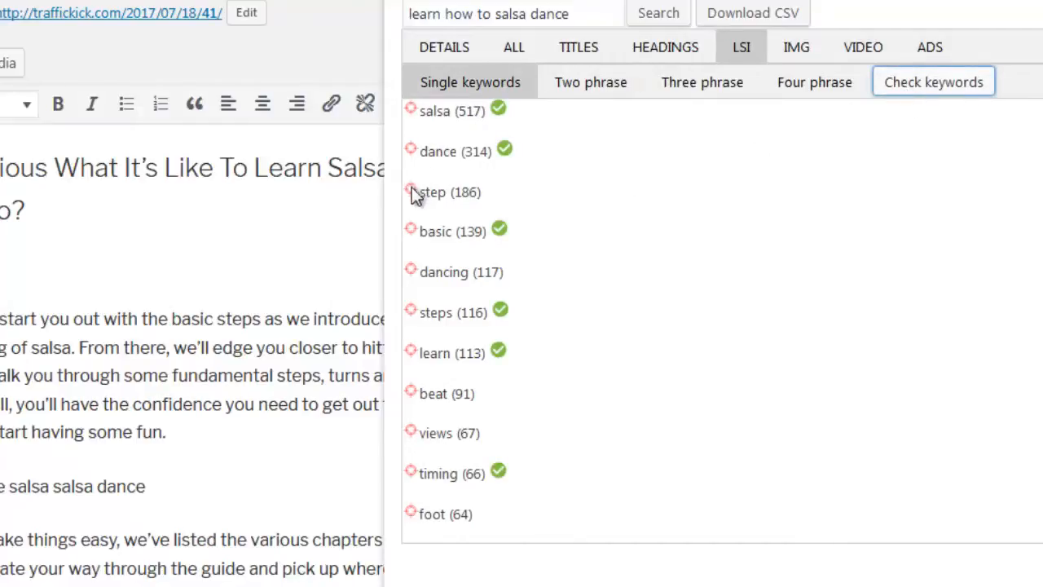
left_click_drag(416, 196, 225, 487)
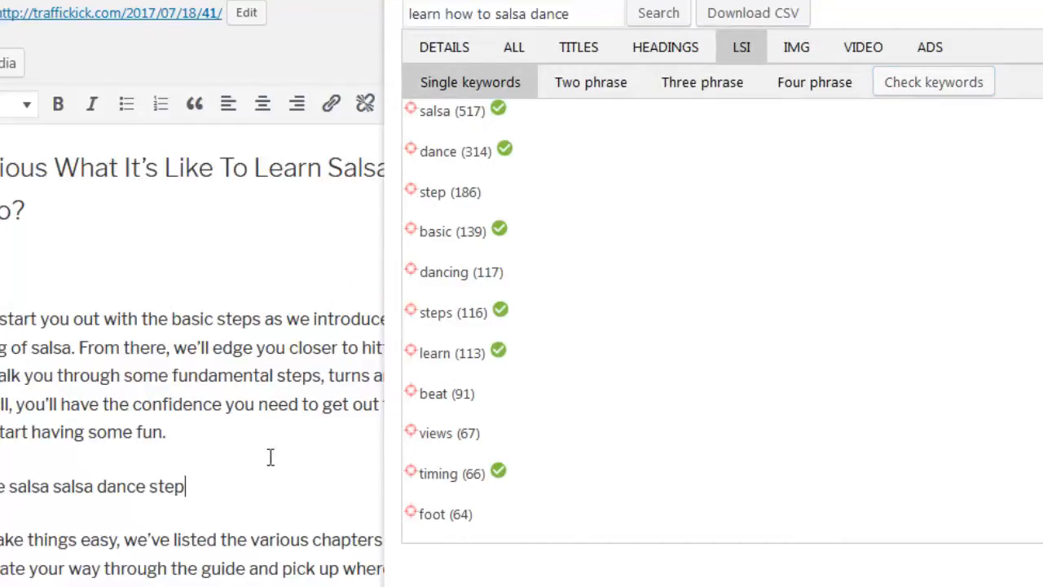
left_click(921, 90)
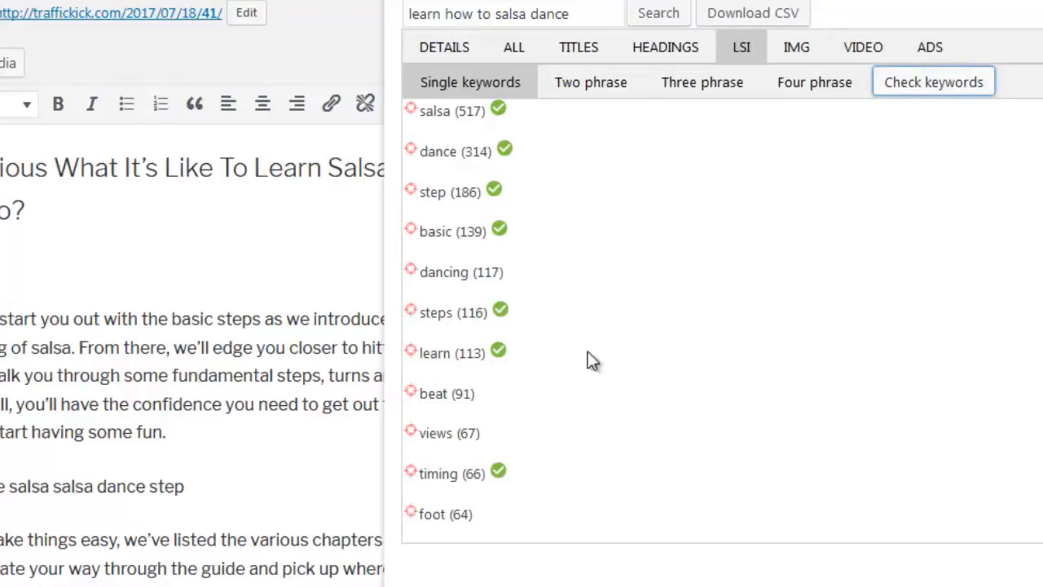
- Add the missing single LSI keyword "beat" after "step" in the keyword line and recheck the keywords
left_click_drag(410, 399, 309, 491)
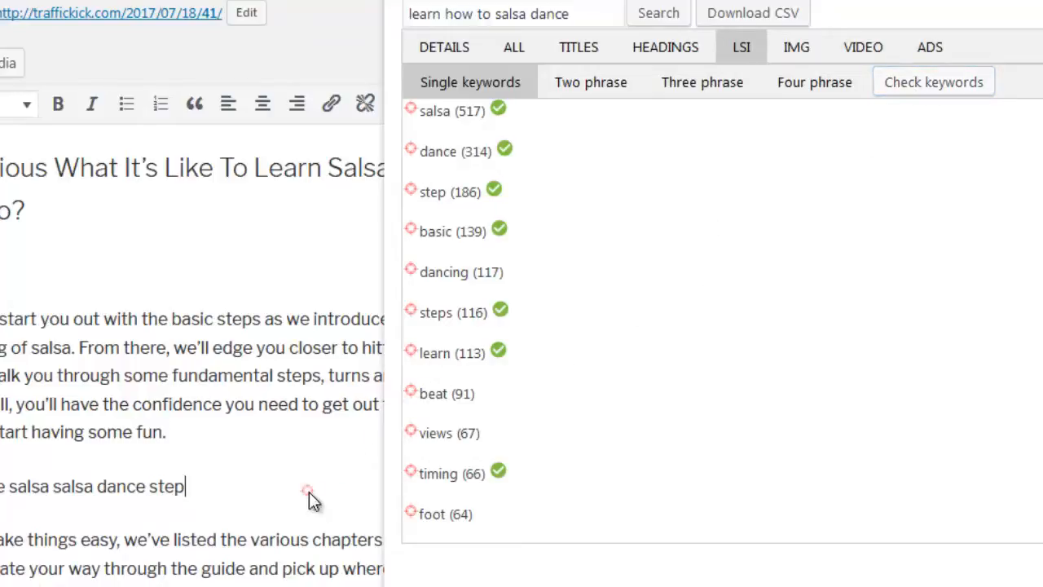
left_click(930, 86)
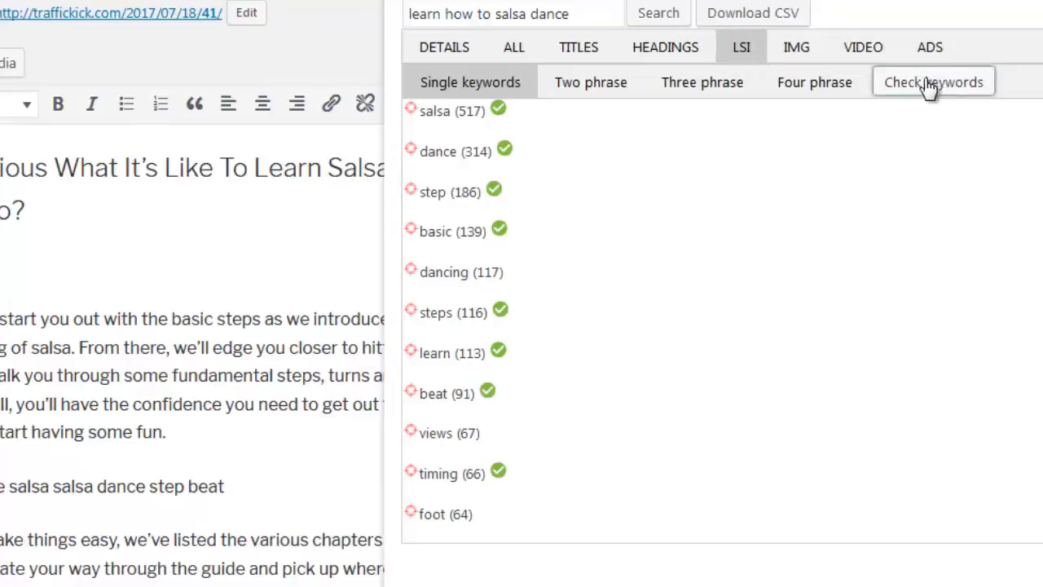
- Open the image results and delete the whole LSI keyword line between the first two body paragraphs
left_click(819, 57)
left_click_drag(227, 487, 0, 487)
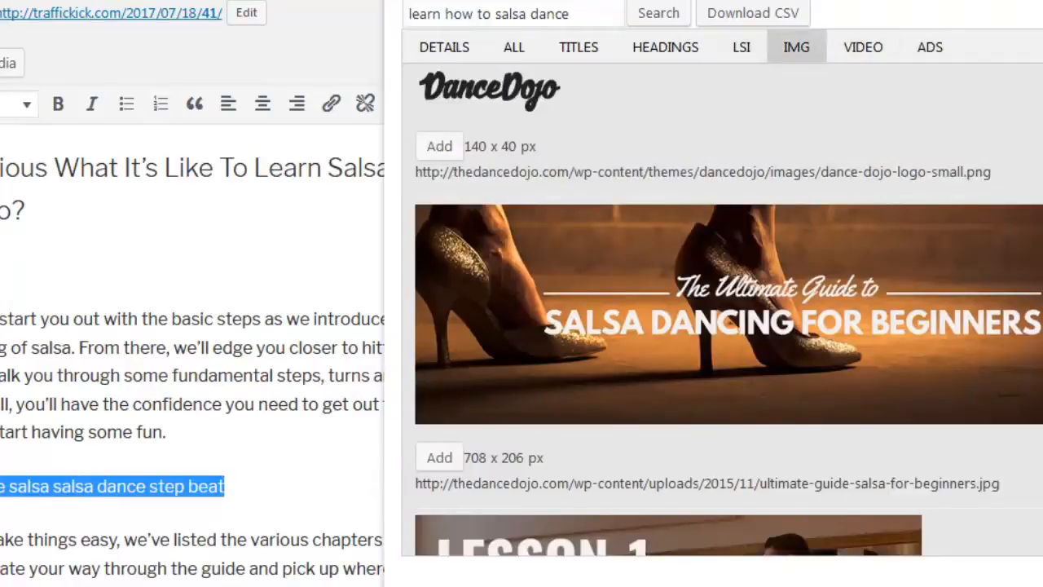
key("BackSpace")
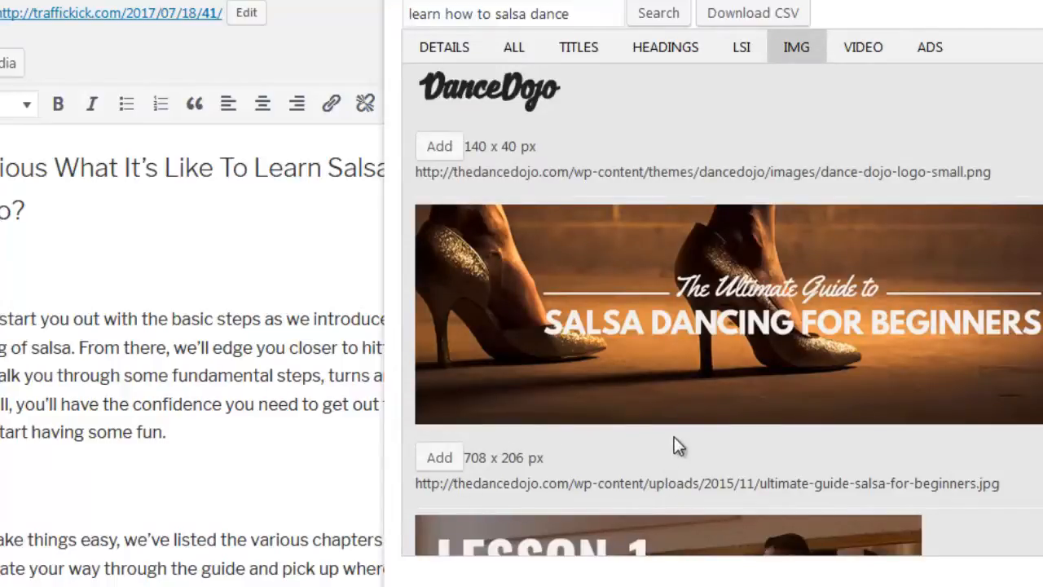
- Insert the 480 x 360 px image of the dancing couple between the first two body paragraphs, and delete it again
scroll(674, 436, "down", 10)
scroll(674, 436, "down", 15)
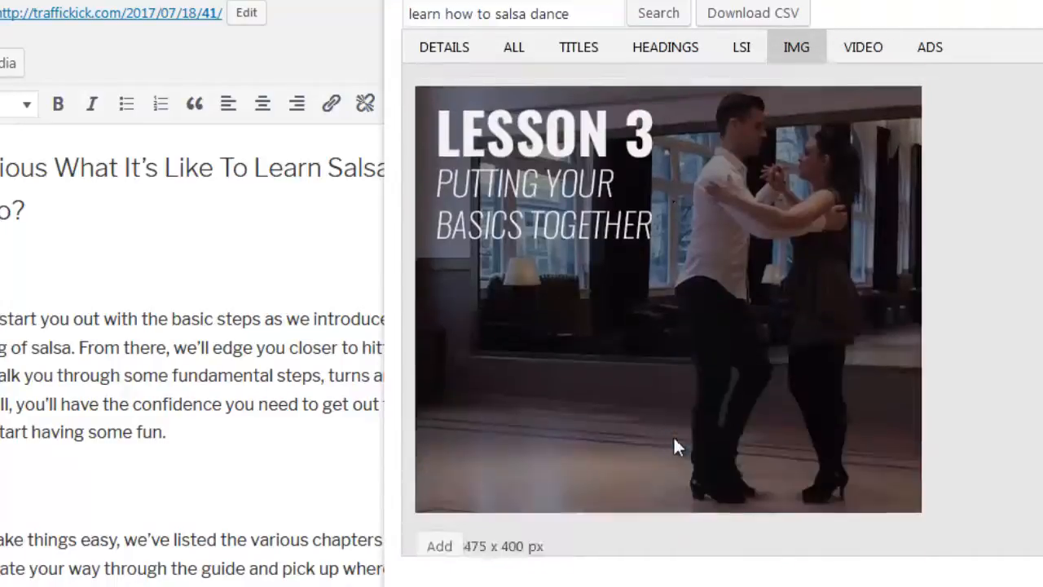
scroll(689, 446, "down", 4)
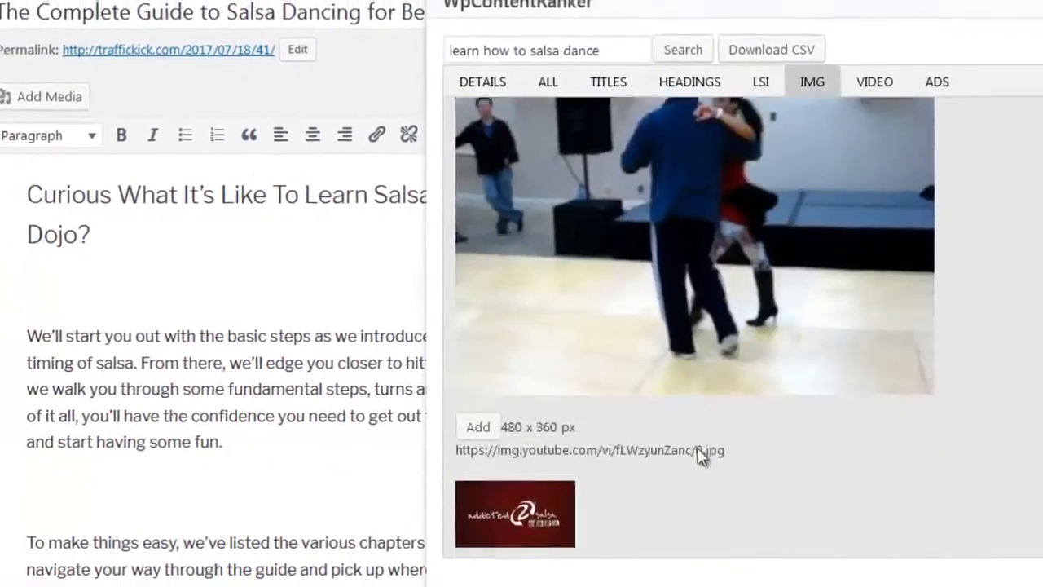
left_click_drag(679, 410, 174, 514)
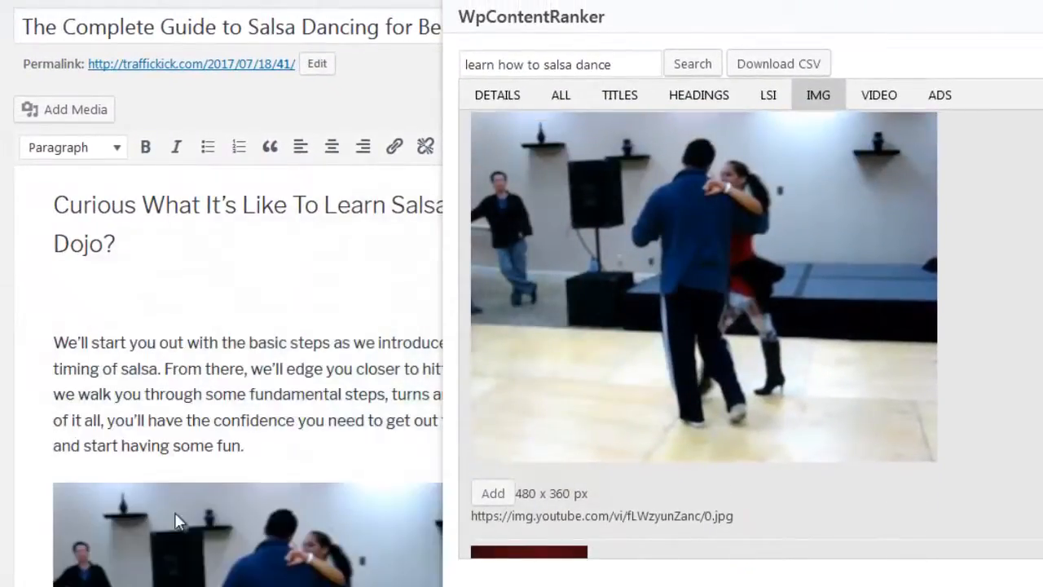
scroll(235, 506, "down", 3)
left_click(272, 485)
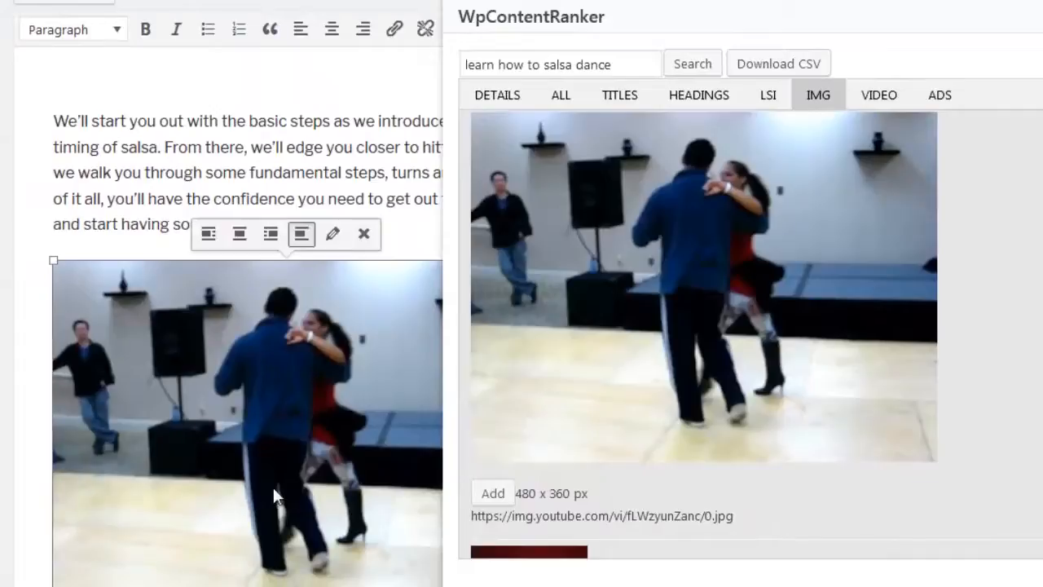
key("Delete")
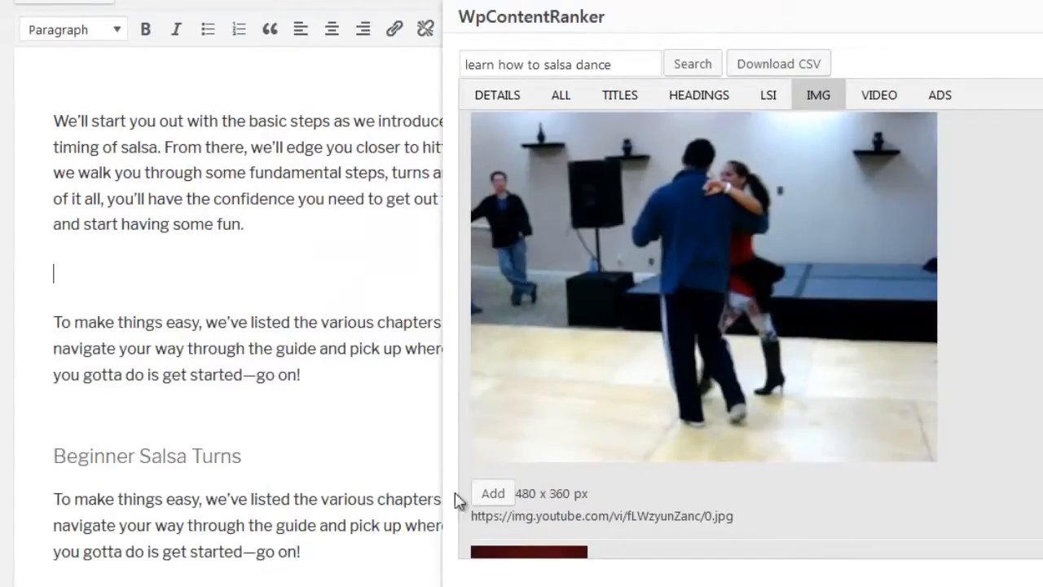
- Add the 480 x 360 px dancing couple image at the blank paragraph between the first two body paragraphs
left_click(497, 495)
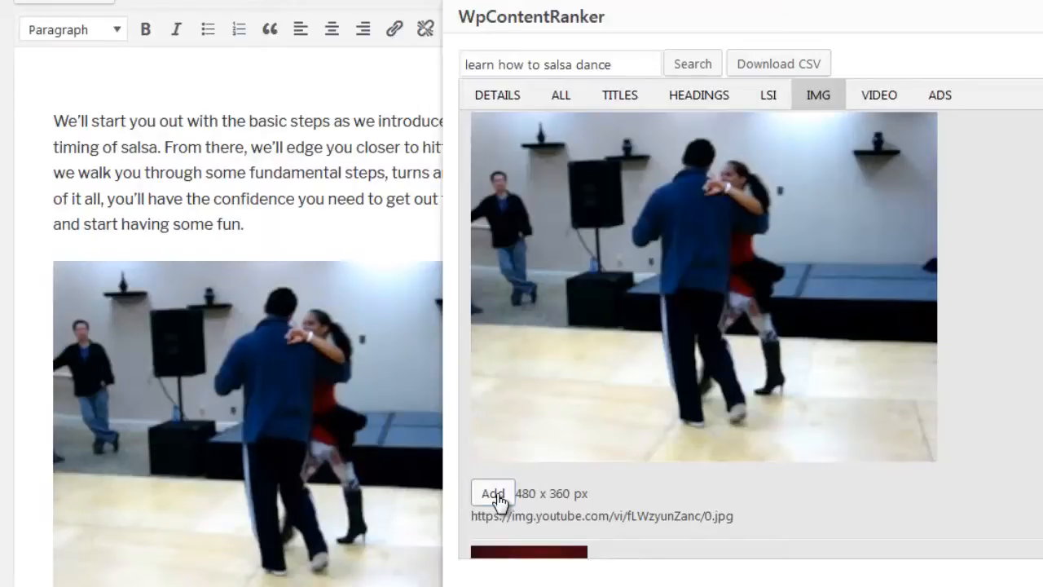
left_click(349, 471)
- Insert the video "Learn to Dance - Salsa Basic Steps & Bonus Demo Dance" below the paragraph under "Beginner Salsa Turns"
scroll(349, 471, "down", 5)
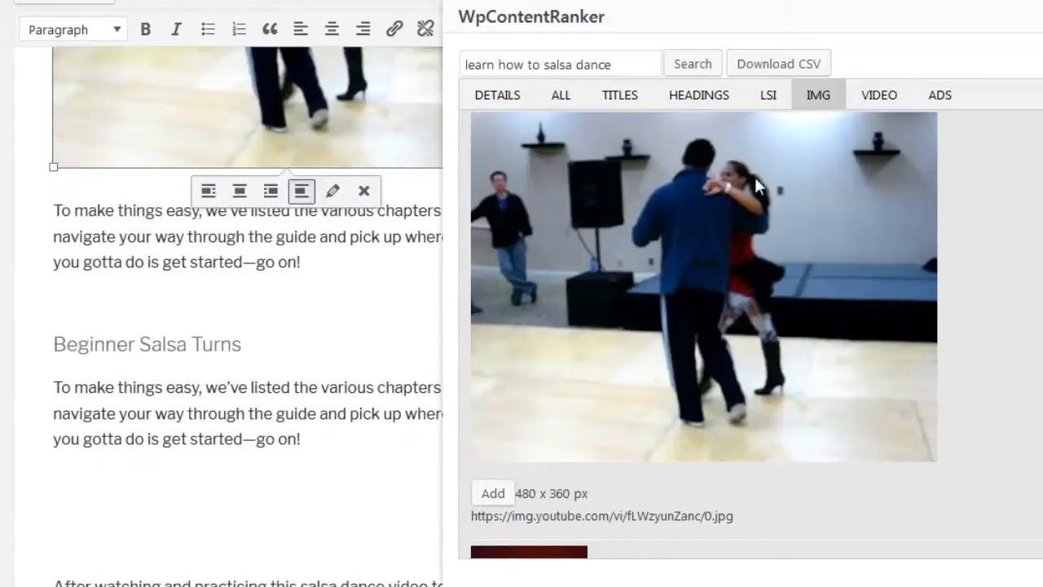
left_click(878, 101)
scroll(690, 335, "down", 10)
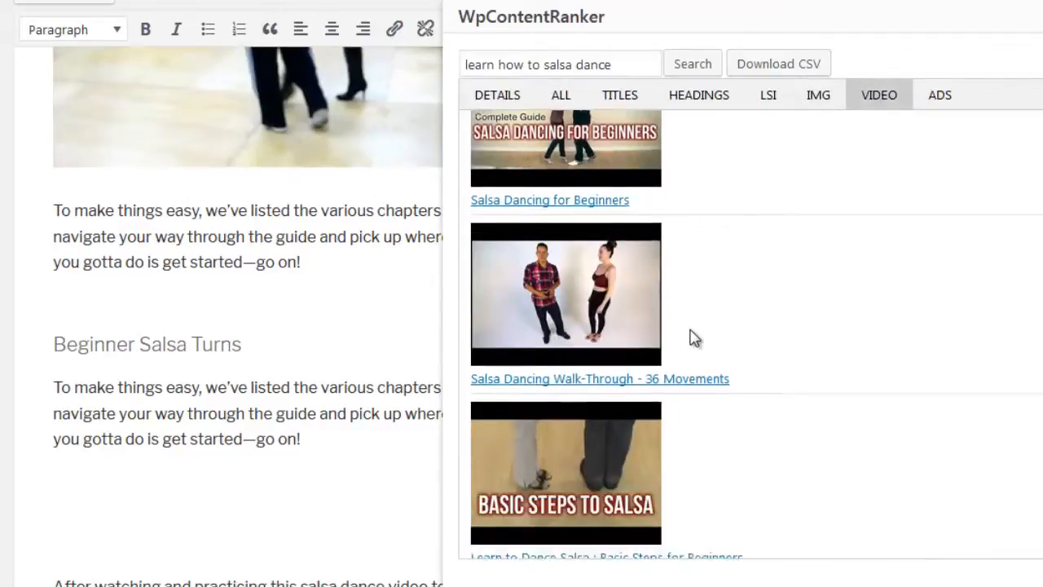
scroll(690, 339, "down", 5)
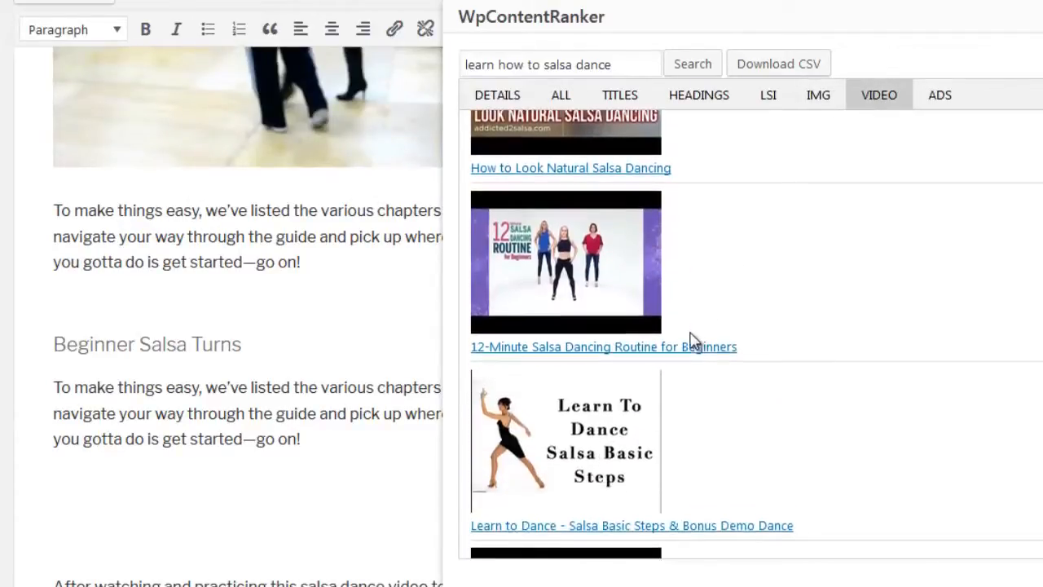
left_click_drag(621, 232, 168, 496)
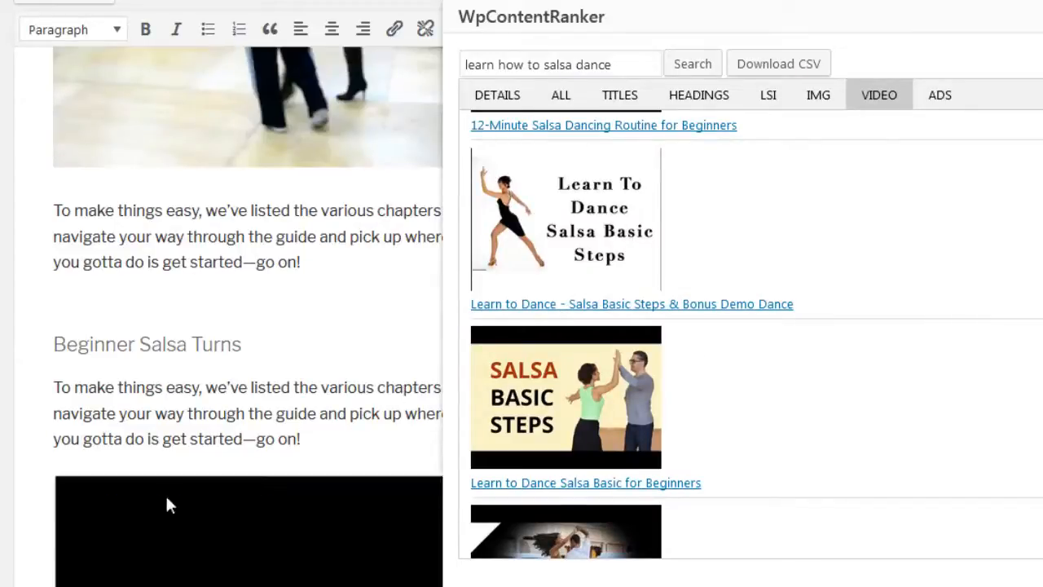
- Remove the blank paragraph below the h1 and insert the video "Learn to Dance Salsa Basic for Beginners" after the "After watching and practicing" paragraph
scroll(242, 447, "up", 8)
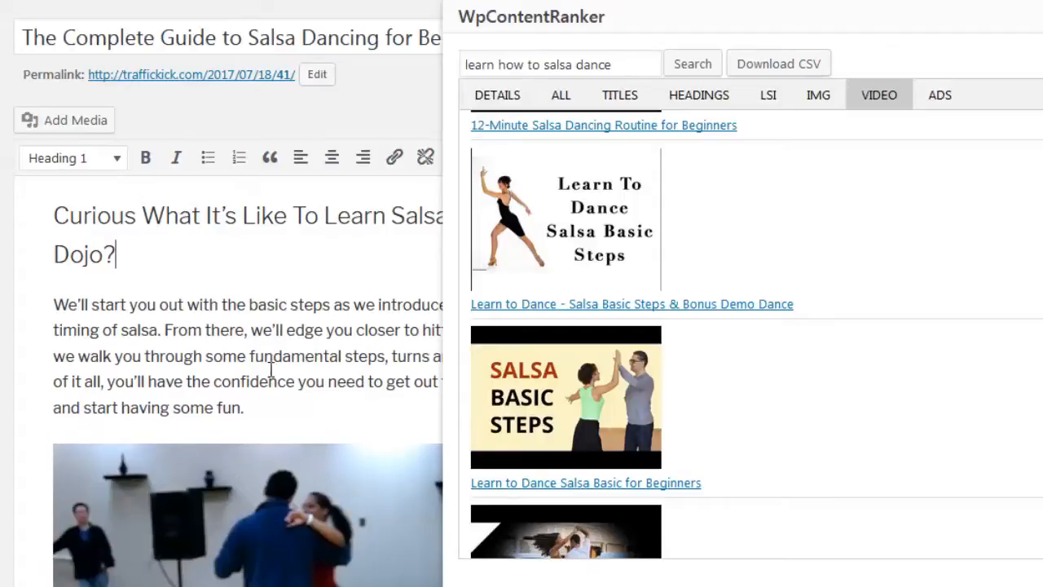
scroll(271, 375, "down", 10)
scroll(275, 392, "down", 10)
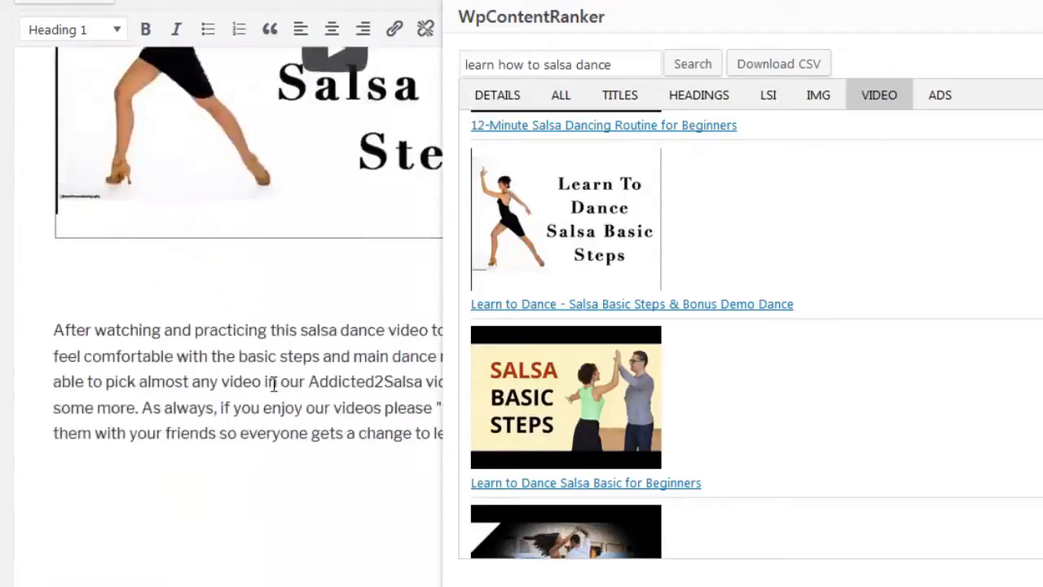
left_click_drag(561, 393, 242, 295)
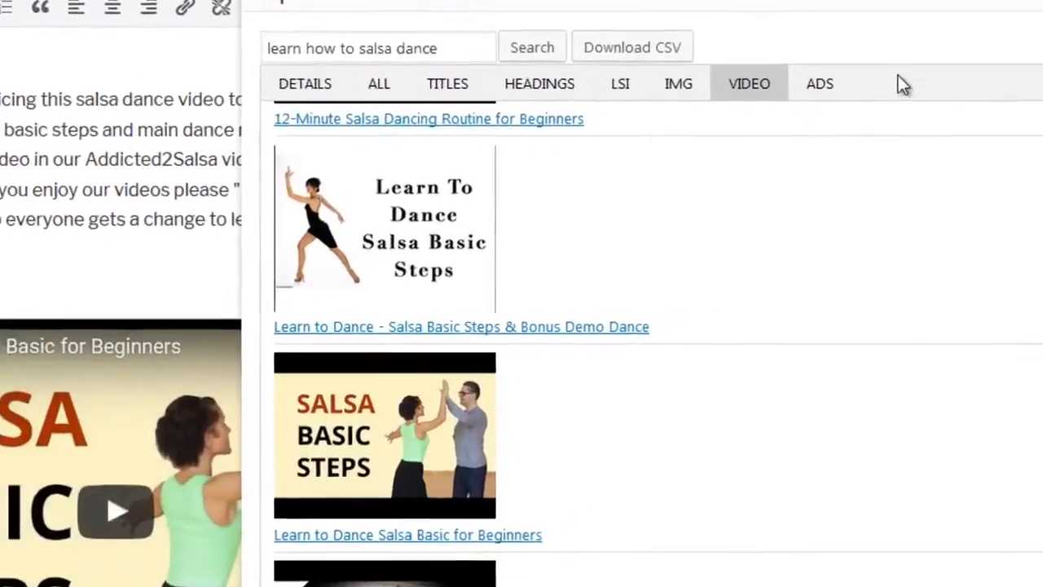
- Examine the ads found for the search phrase and close the analysis window
left_click(889, 91)
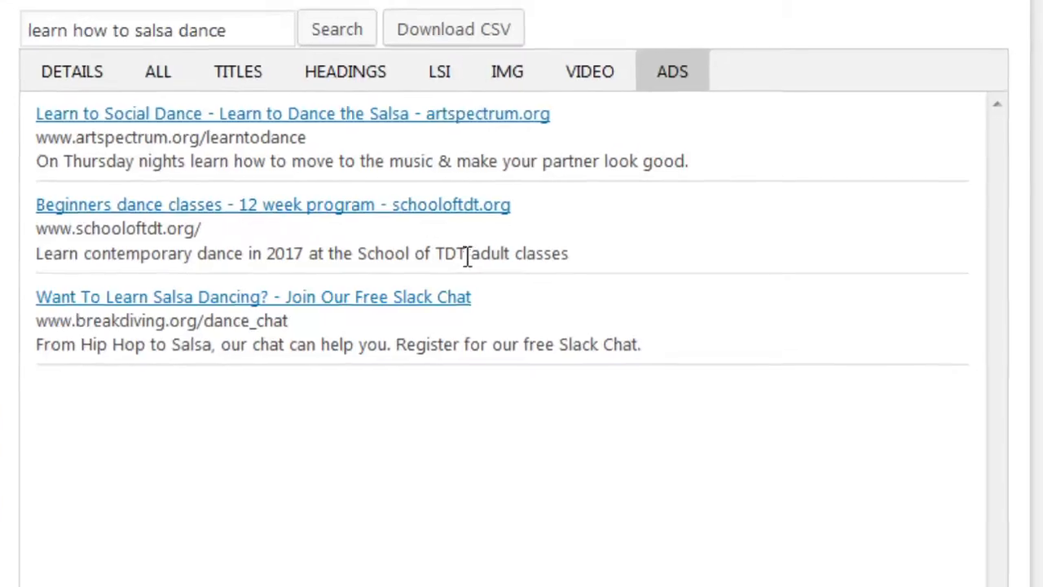
left_click_drag(542, 9, 464, 66)
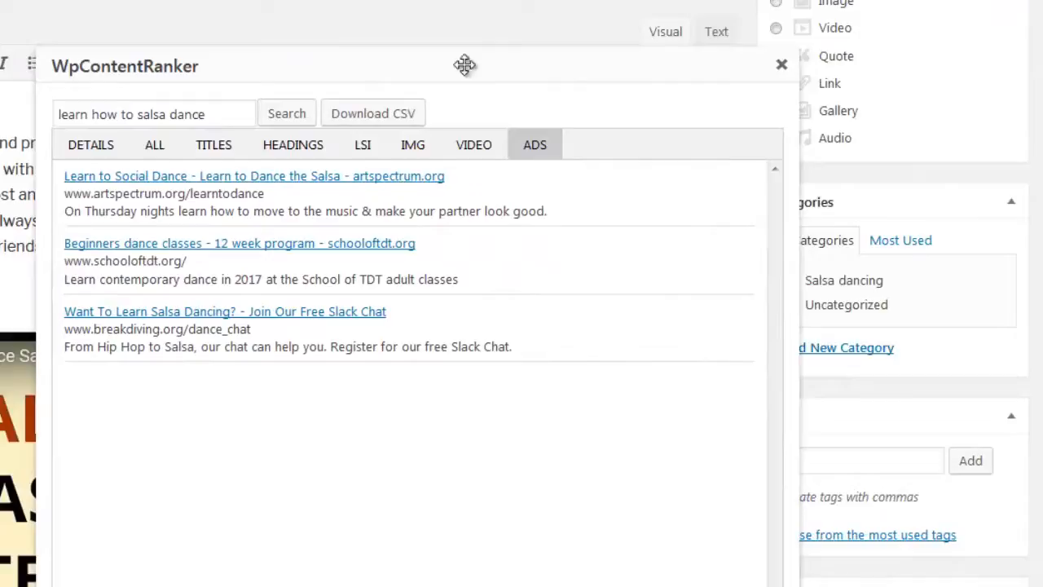
left_click(782, 67)
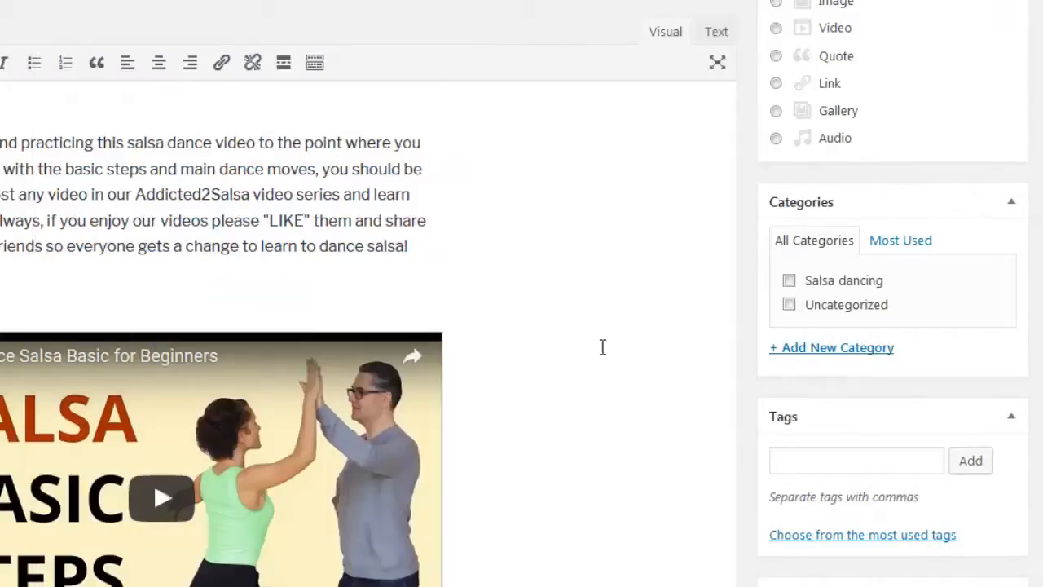
- Reopen the content analysis for the post, close it and open it once more
scroll(604, 347, "up", 10)
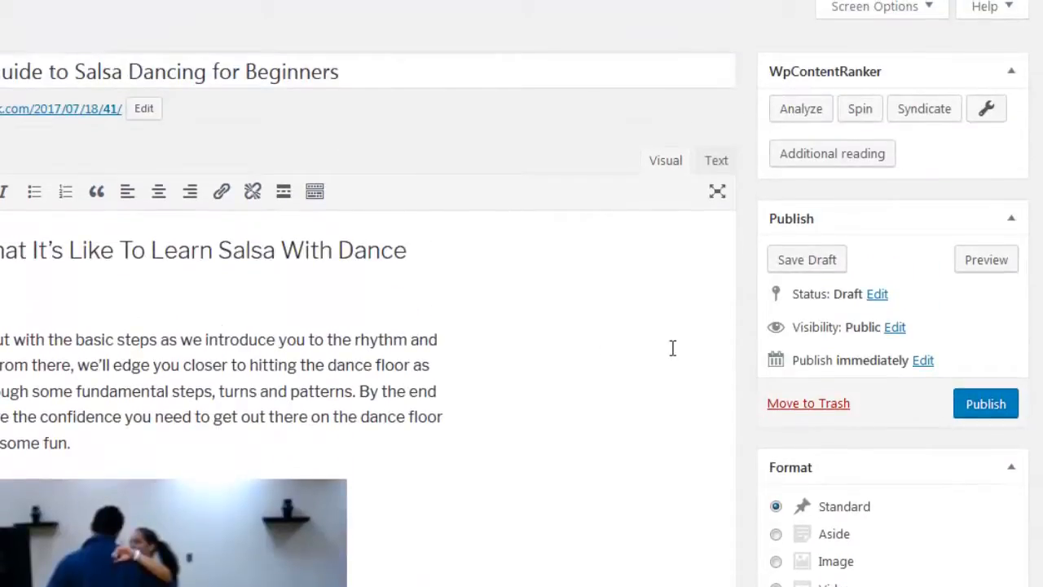
left_click(811, 112)
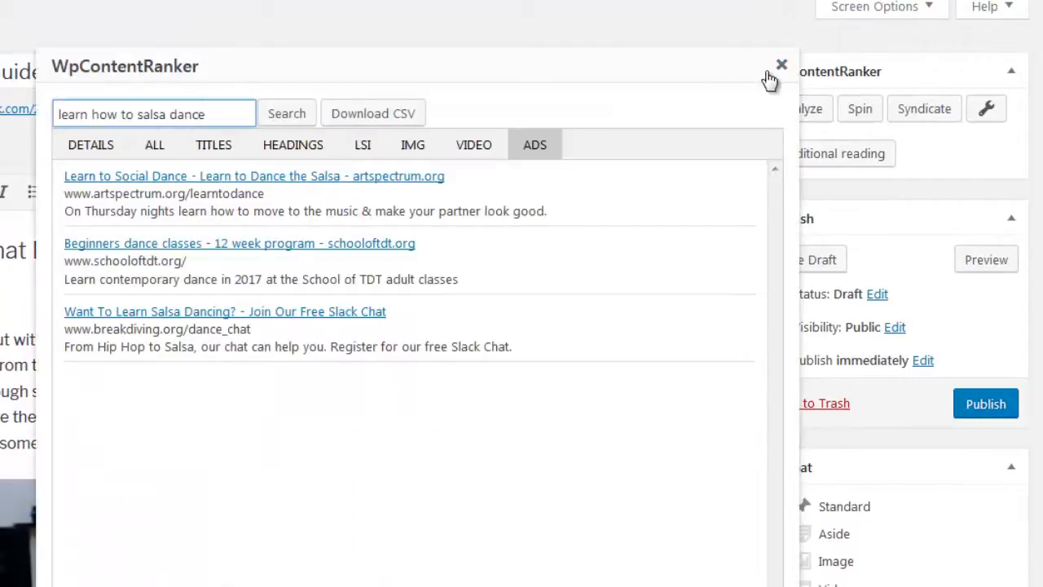
left_click(778, 65)
left_click(815, 98)
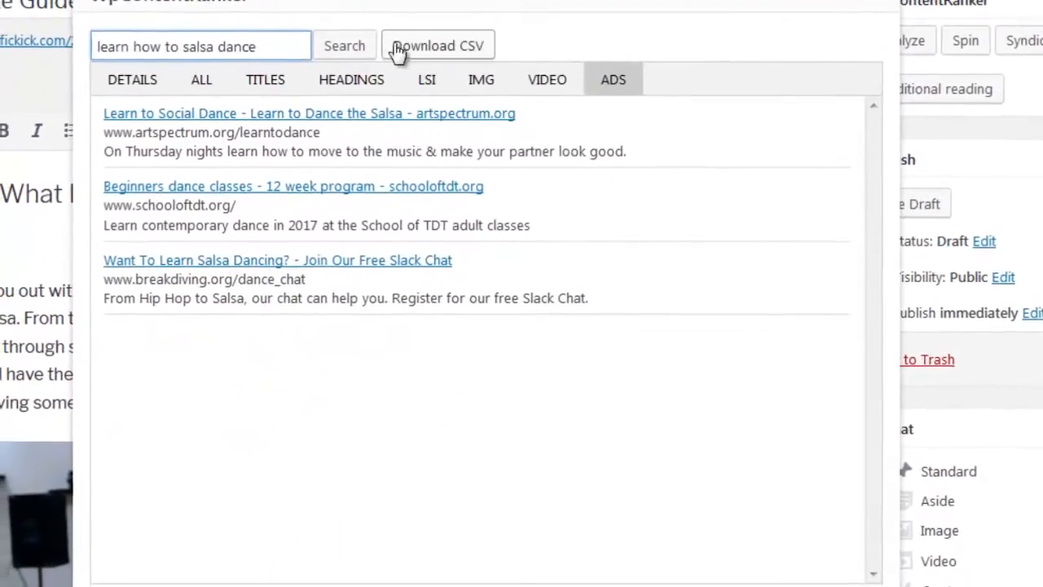
- Look back through the video, image, LSI, heading, title, page text and details results, and close the analysis
left_click(530, 85)
left_click(493, 88)
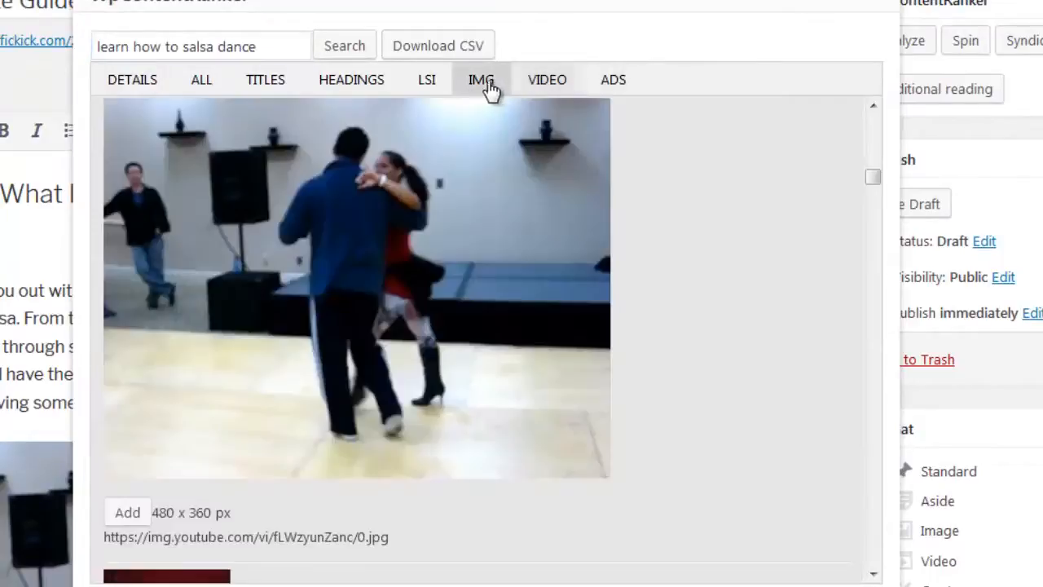
left_click(440, 88)
left_click(382, 87)
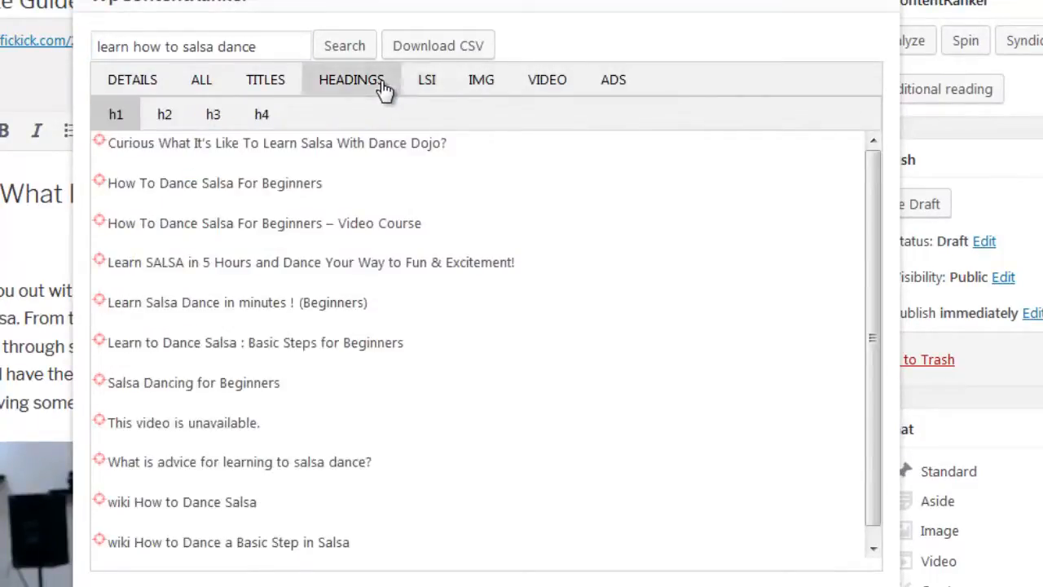
left_click(289, 88)
left_click(206, 88)
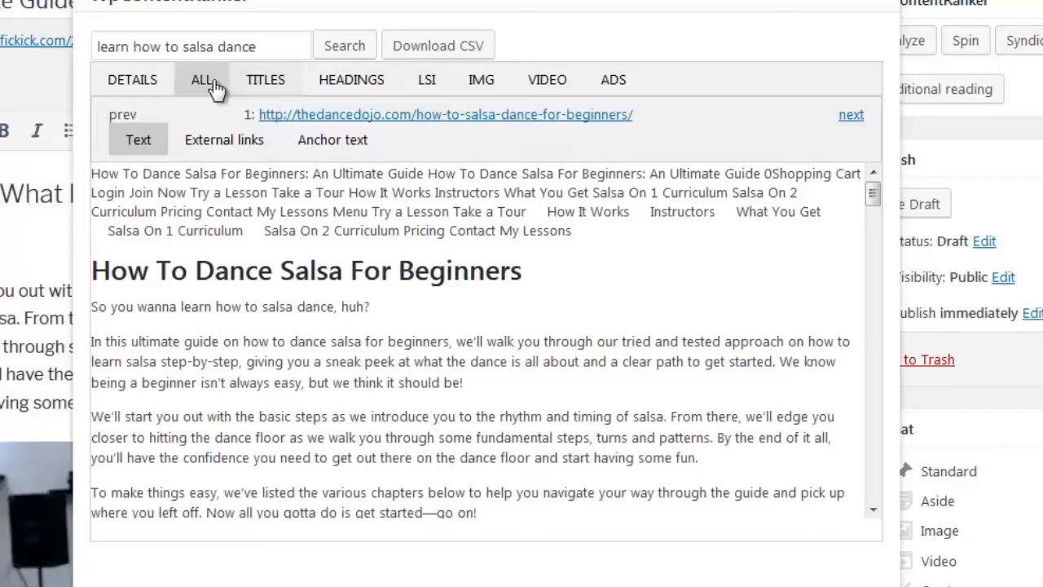
left_click(155, 88)
scroll(287, 273, "down", 6)
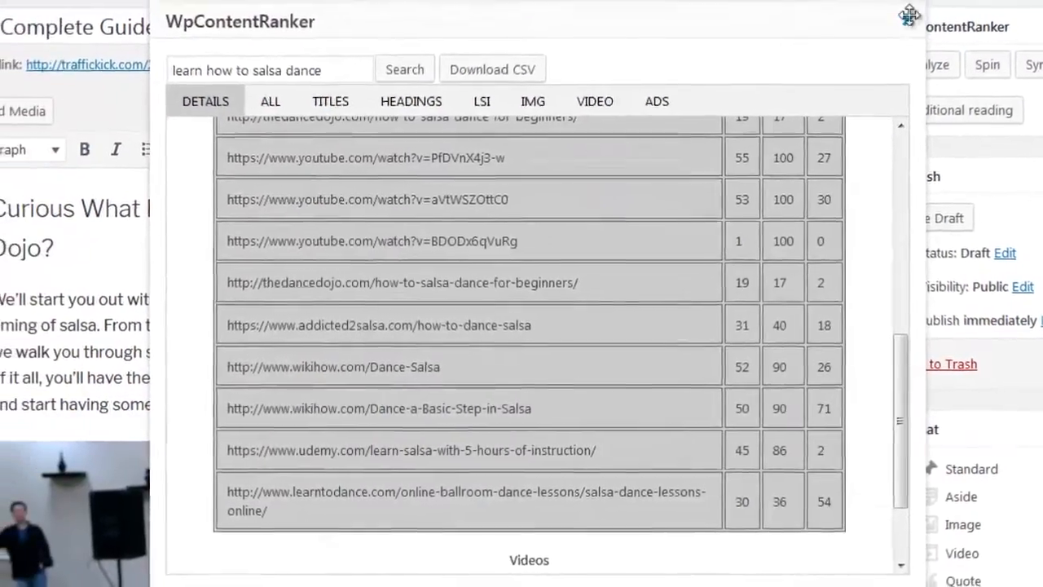
left_click(903, 18)
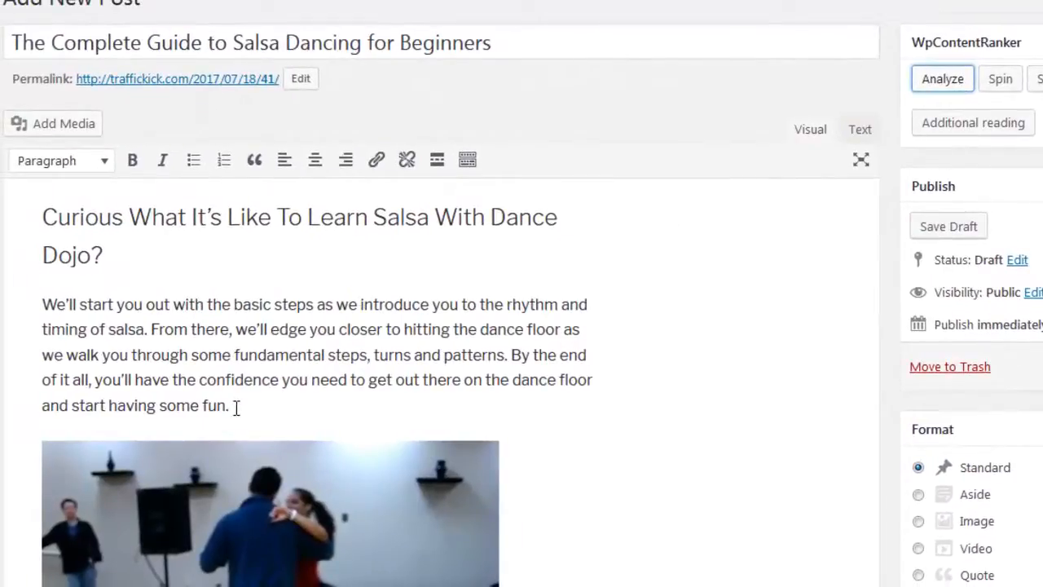
- Spin the first body paragraph, beginning "We'll start you out with the basic steps"
left_click_drag(237, 407, 51, 306)
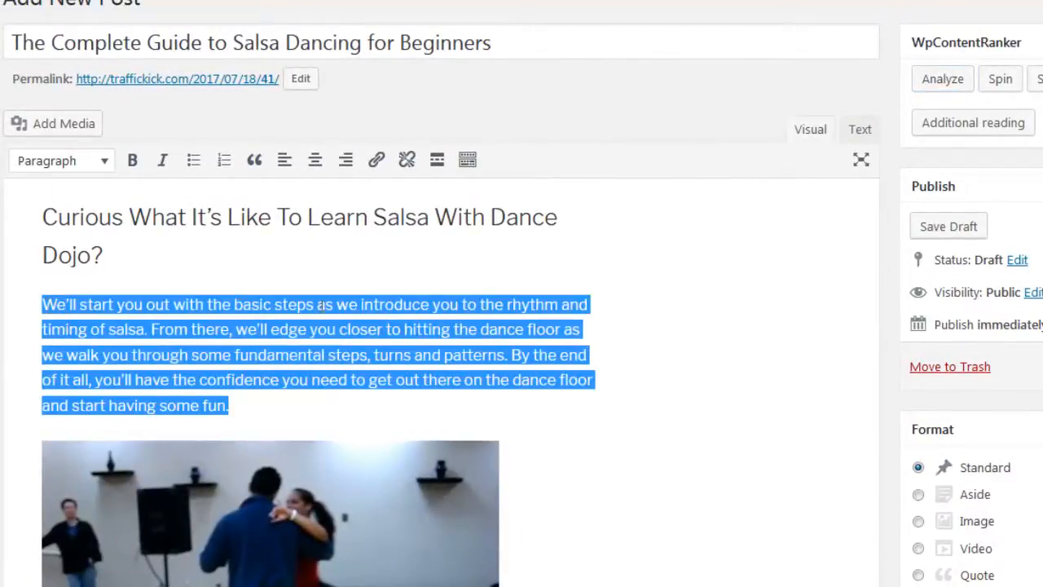
left_click(1001, 81)
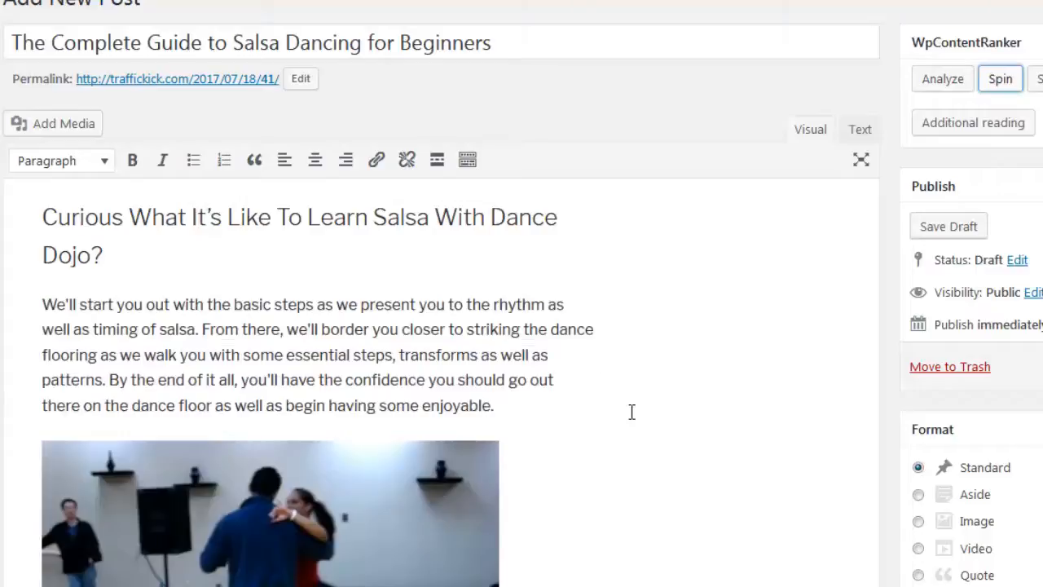
- Spin the "To make things easy" paragraph between the image and the "Beginner Salsa Turns" heading
scroll(632, 413, "down", 5)
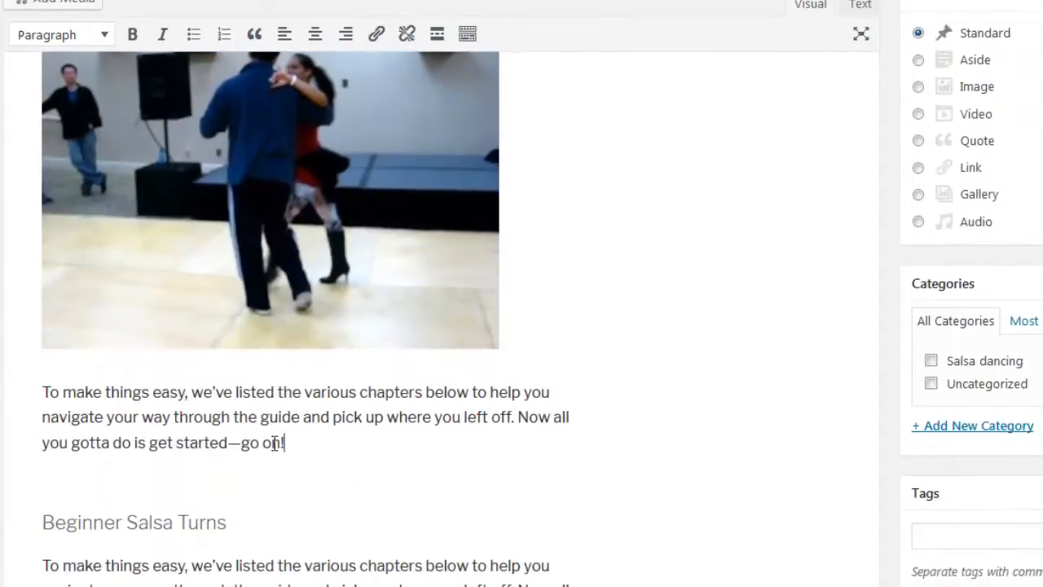
left_click_drag(285, 442, 38, 392)
scroll(978, 396, "up", 5)
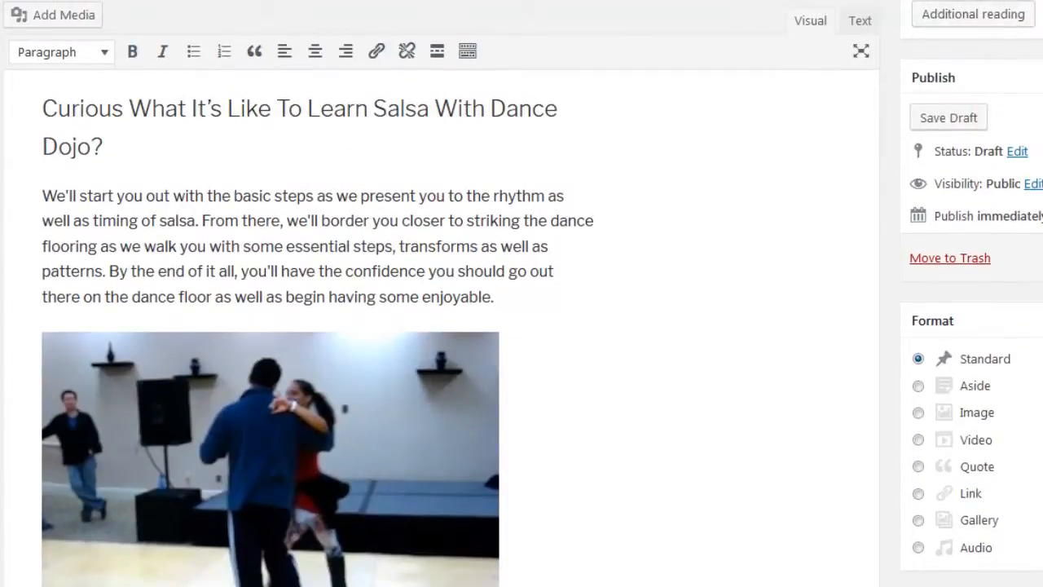
scroll(832, 355, "down", 5)
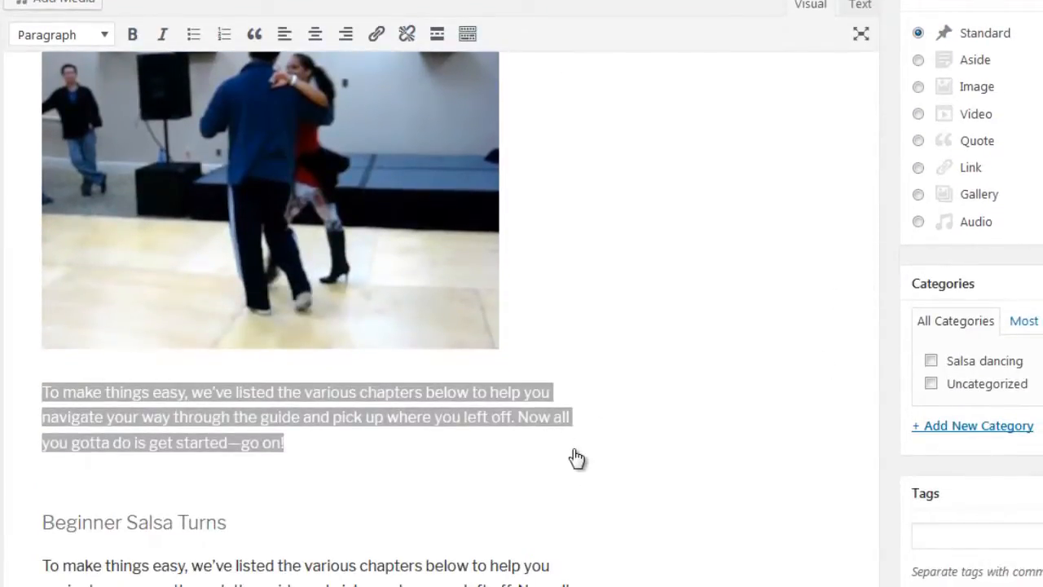
type("To earn points simple, we have actually provided the various chapters below to assist you browse your means with the guide and also grab where you left off. Now all you got ta do is start-- go on!")
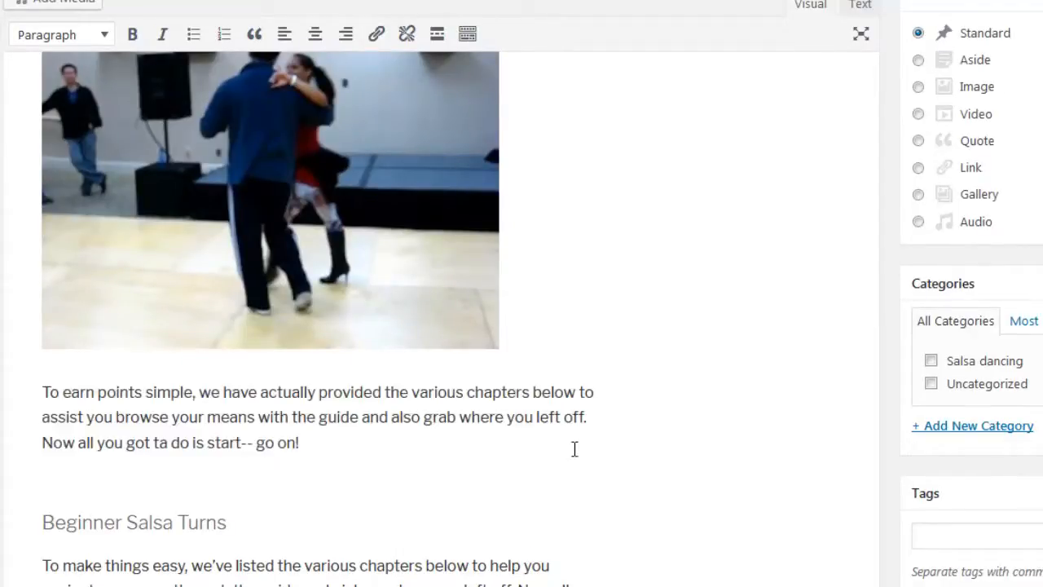
scroll(636, 464, "up", 5)
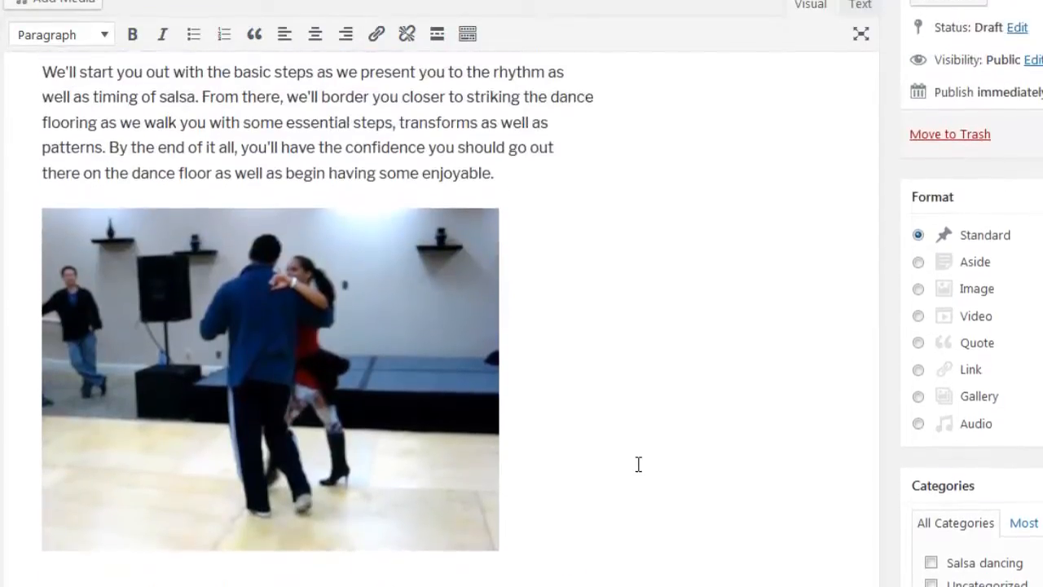
- Look over the spun paragraphs, then view the tabs of the first two Additional reading boxes on the published page
scroll(610, 462, "down", 3)
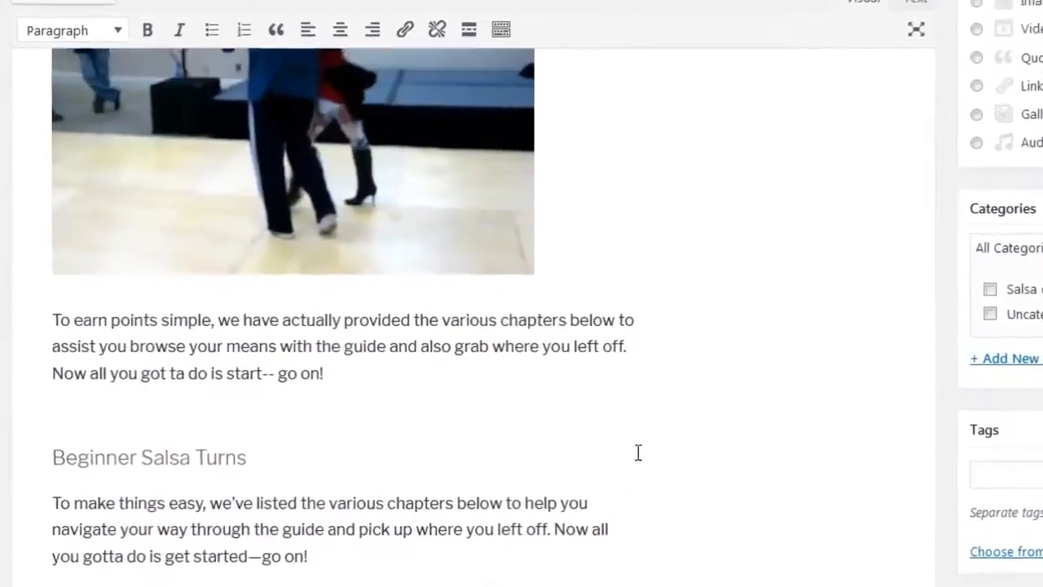
scroll(613, 441, "up", 3)
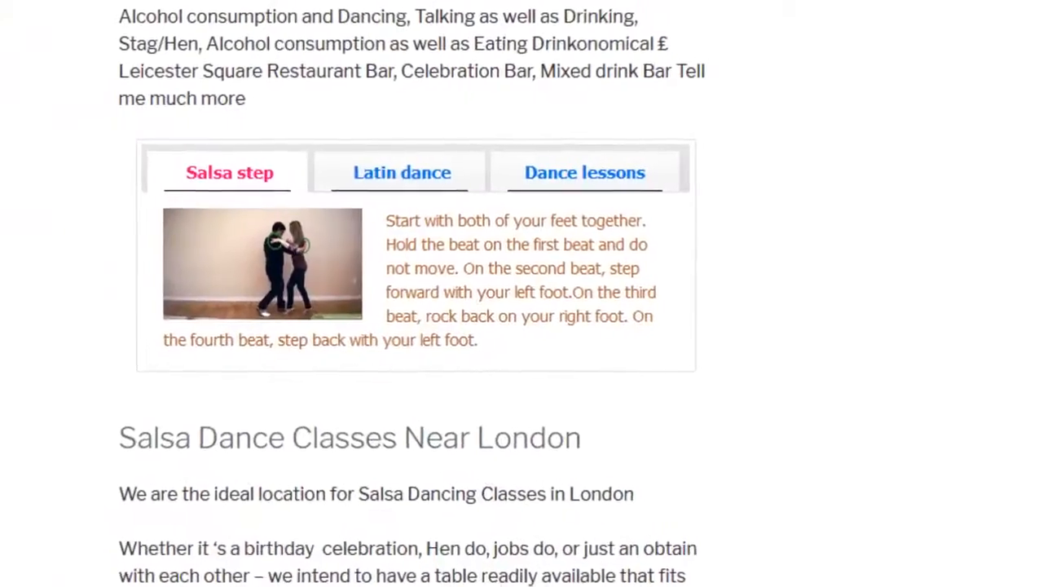
left_click(406, 193)
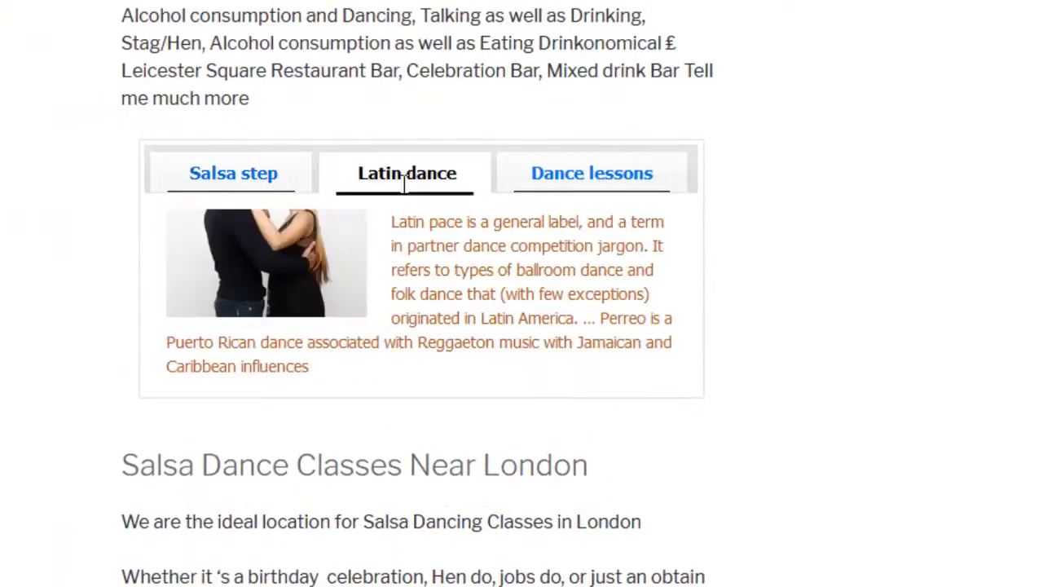
left_click(570, 189)
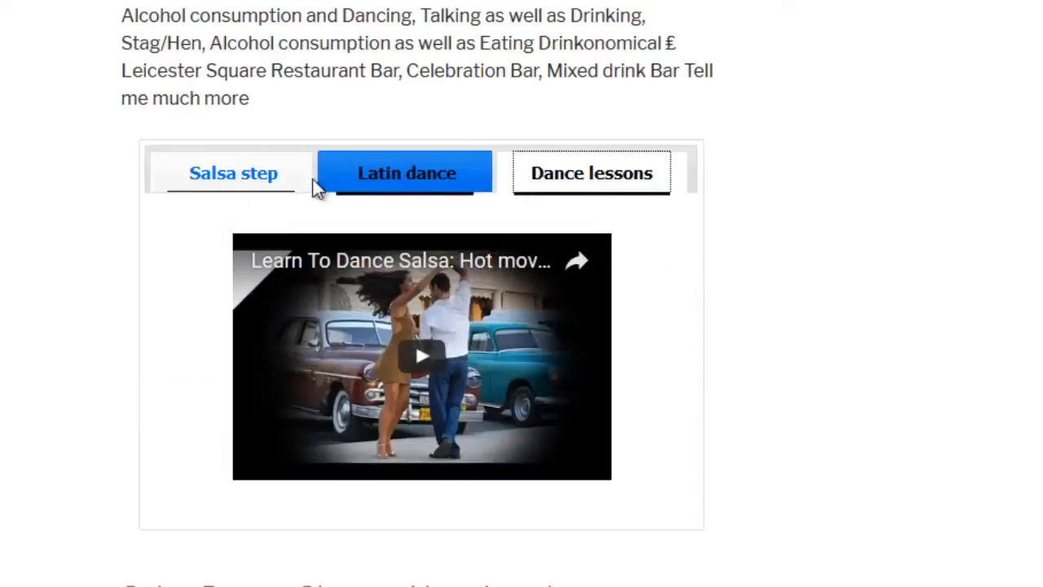
left_click(234, 175)
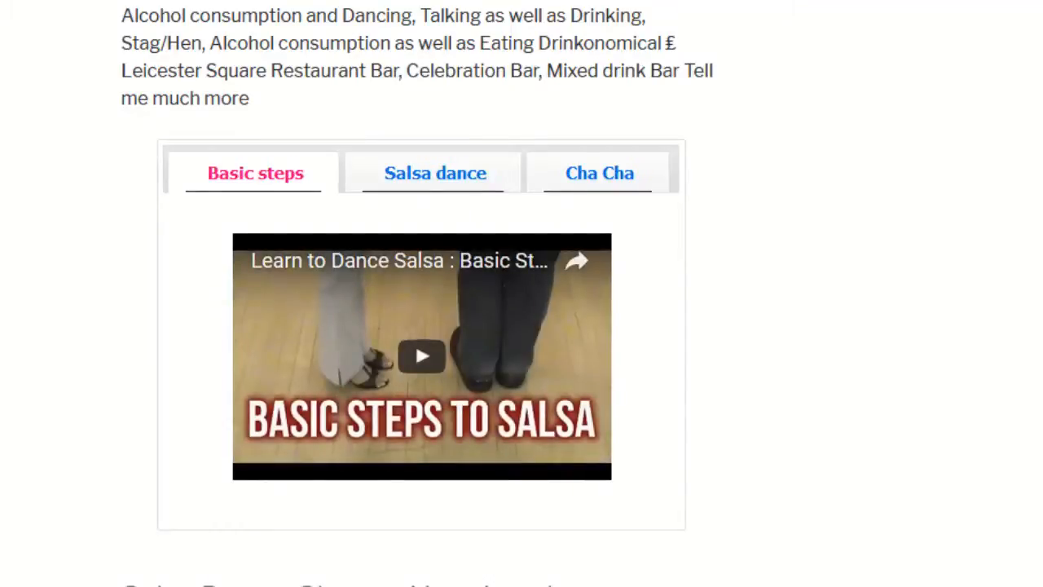
left_click(457, 171)
left_click(601, 177)
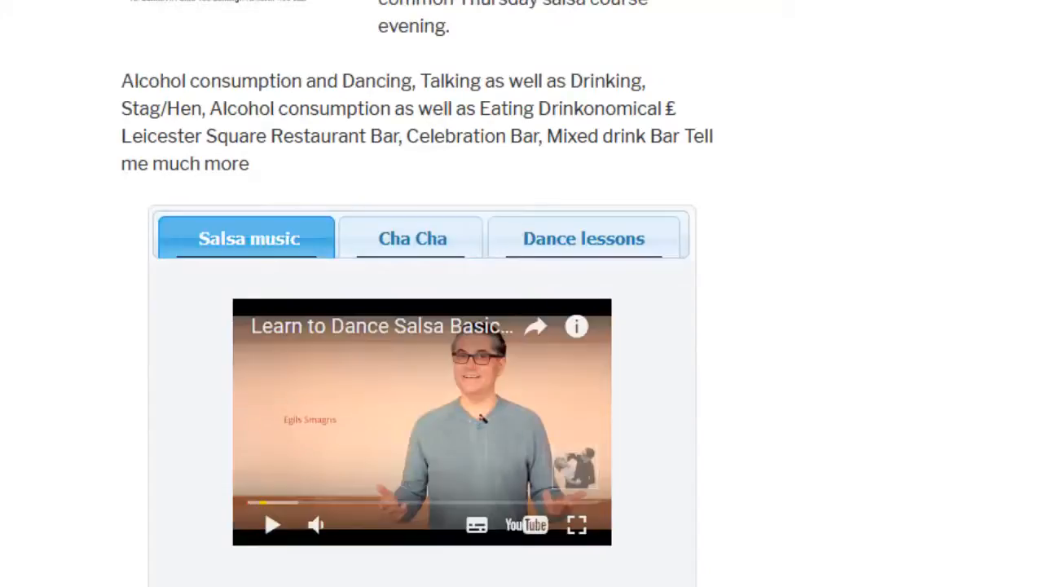
- View the Cha Cha, Dance lessons and Salsa music tabs in the blue and black Additional reading box styles
left_click(423, 242)
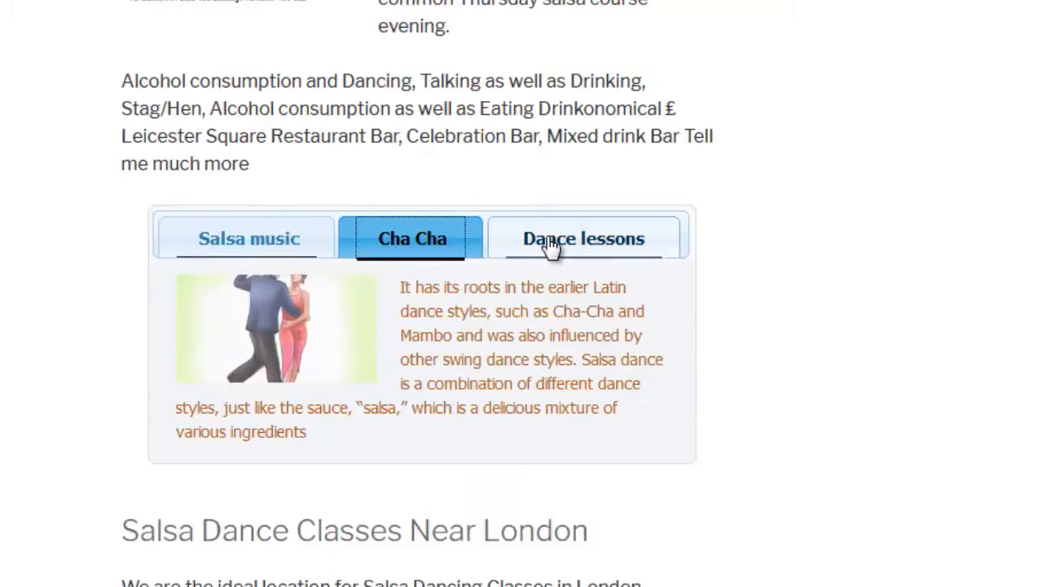
left_click(551, 247)
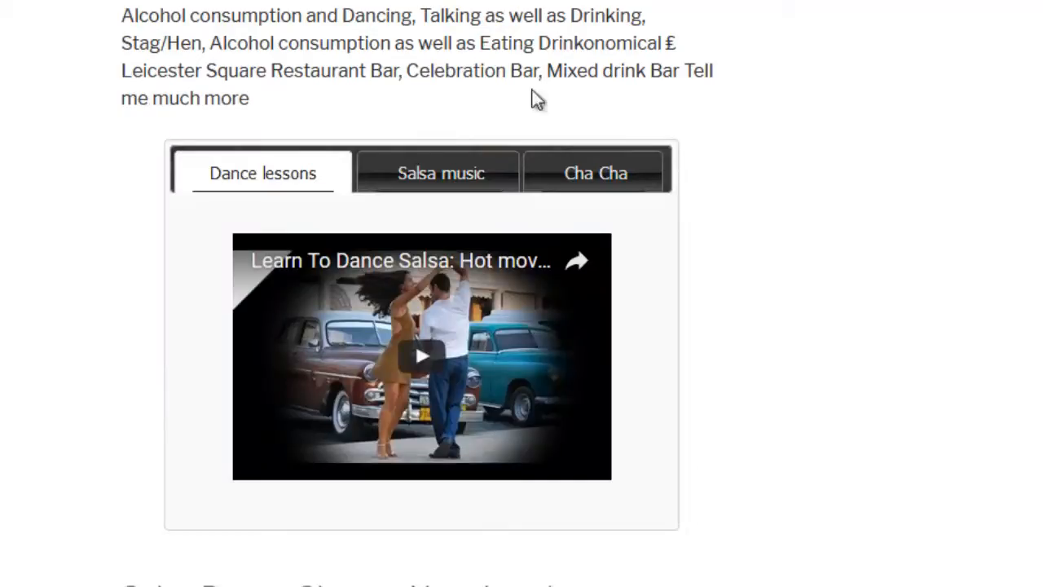
left_click(462, 186)
left_click(578, 184)
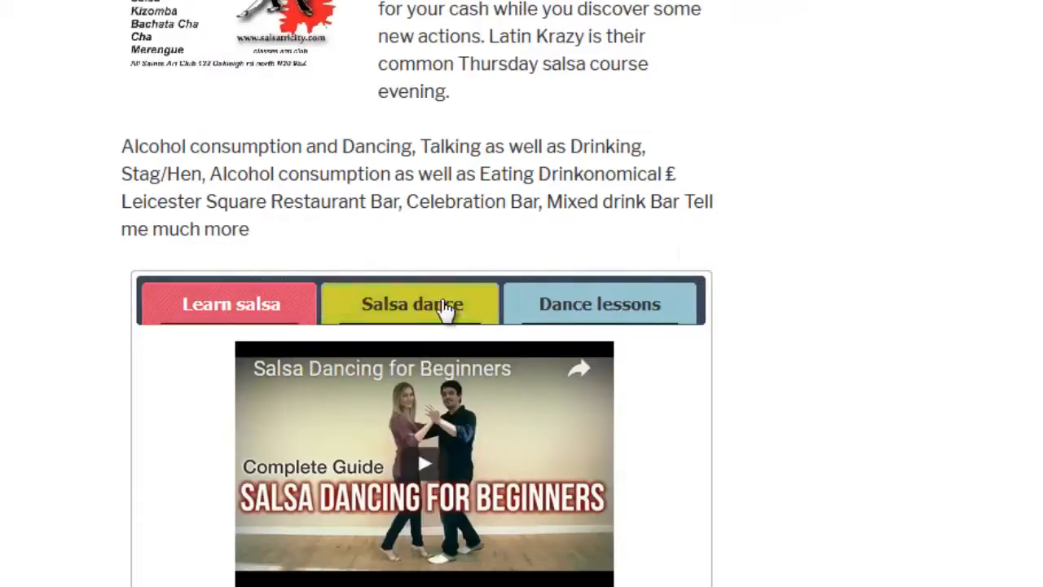
- View the tabs in the multicoloured, orange and dark brown box styles, playing the Basic steps video
left_click(445, 310)
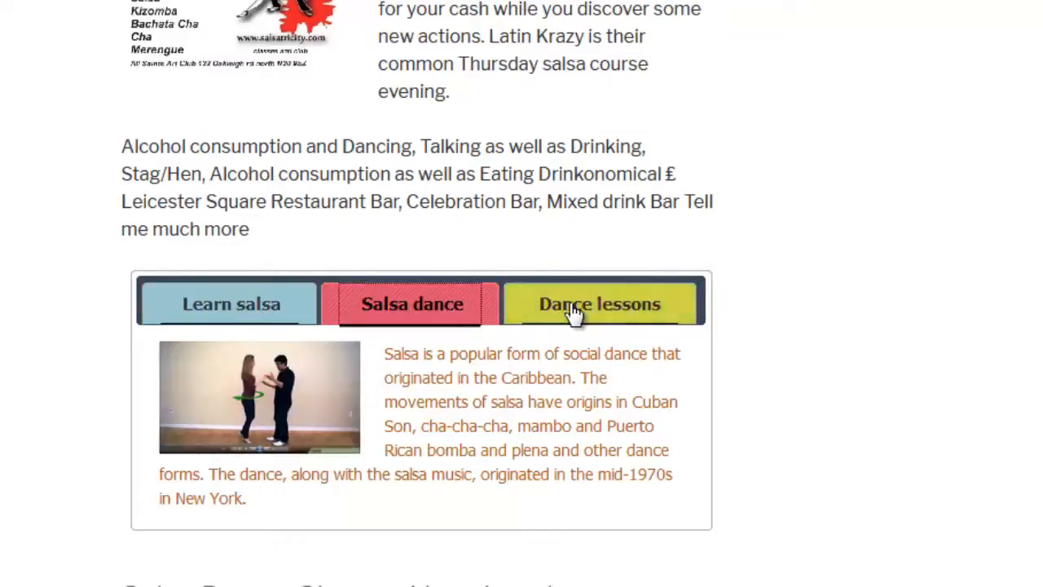
left_click(575, 311)
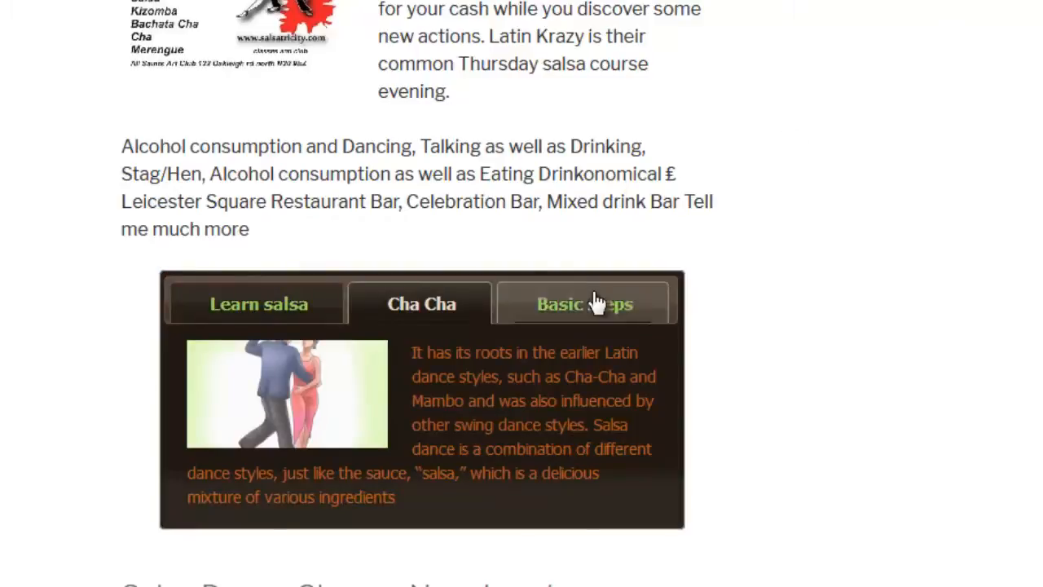
left_click(591, 300)
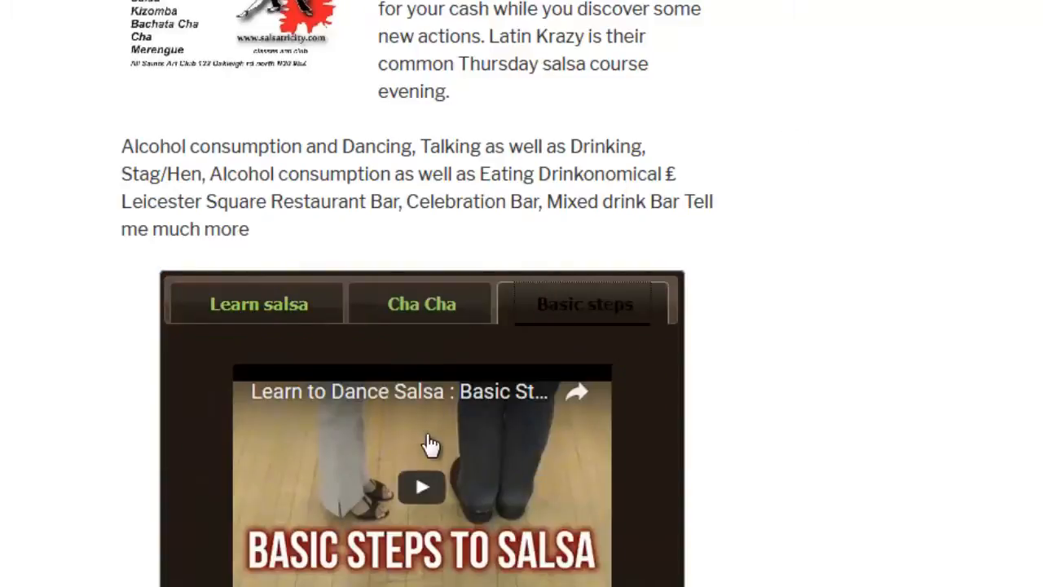
left_click(418, 473)
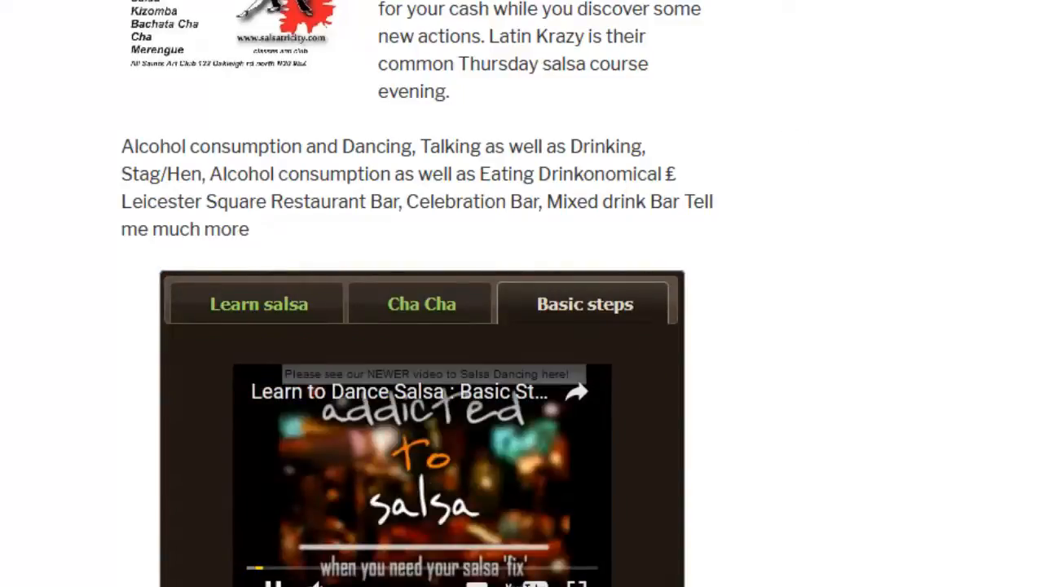
left_click(298, 316)
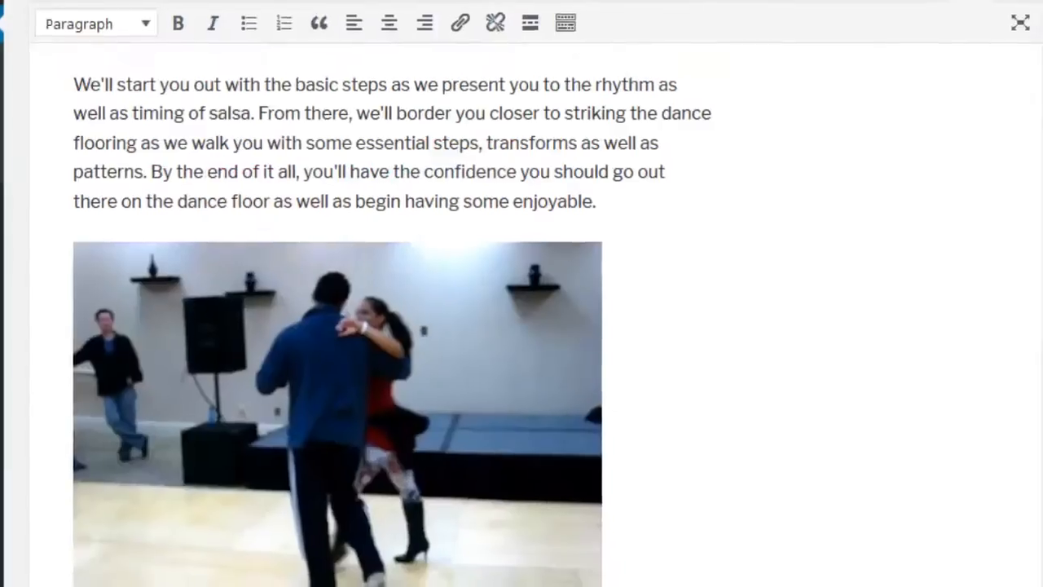
- Insert an Additional reading table below the dancing couple image, using 6|3 for items to add and items to show
left_click(659, 474)
key("Return")
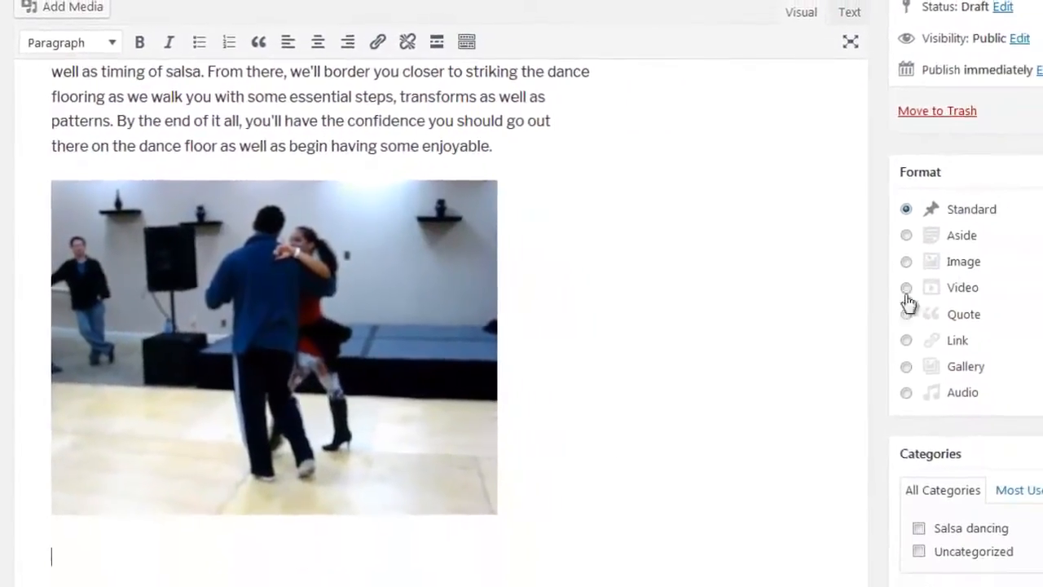
scroll(953, 66, "up", 3)
left_click(913, 87)
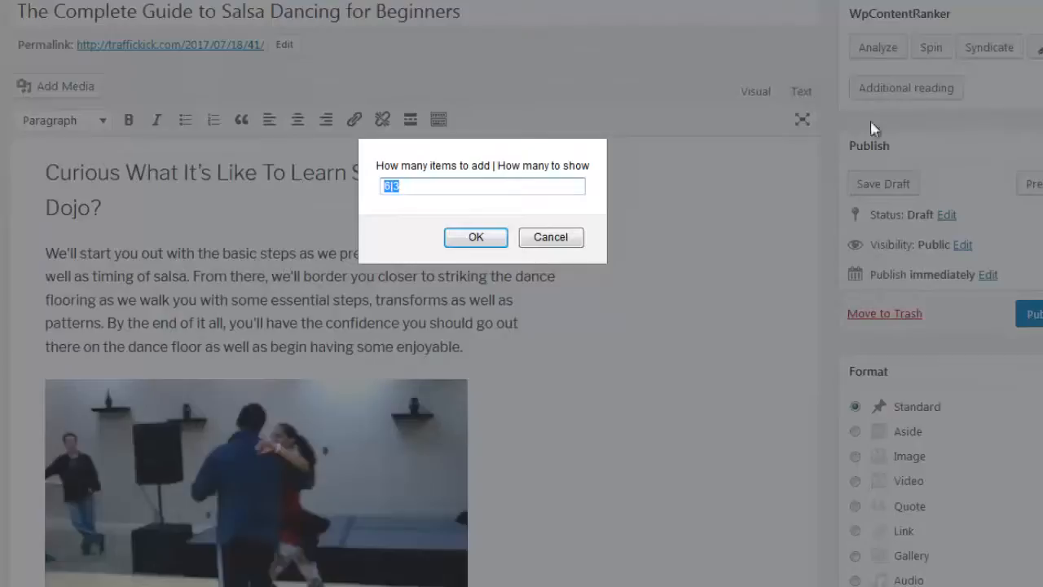
left_click(476, 236)
scroll(525, 300, "down", 5)
- Reopen the content analysis beside the table and add the LSI keywords "salsa" and "salsa step" as the first two row titles
scroll(771, 187, "up", 5)
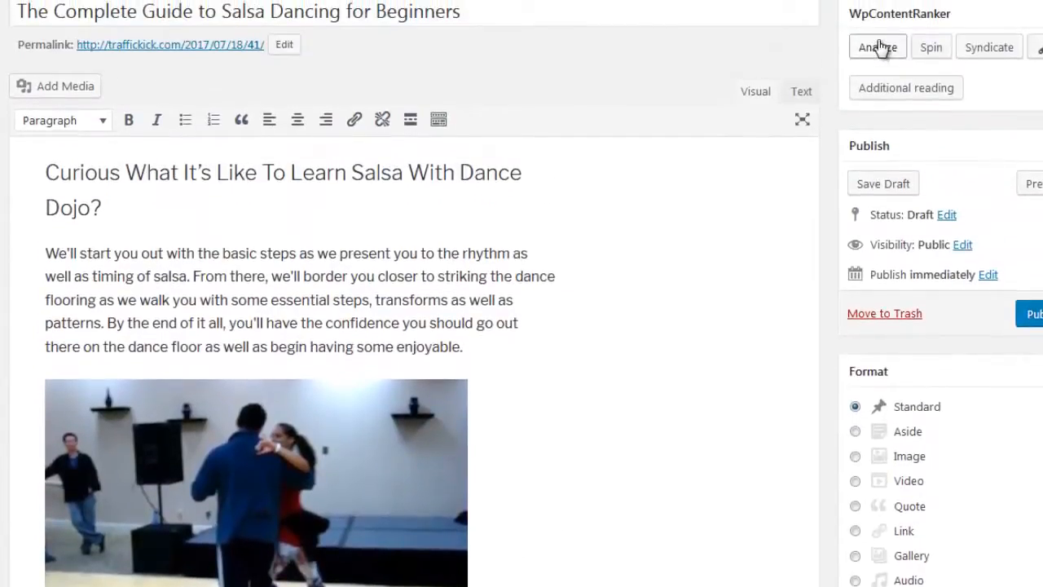
left_click(878, 47)
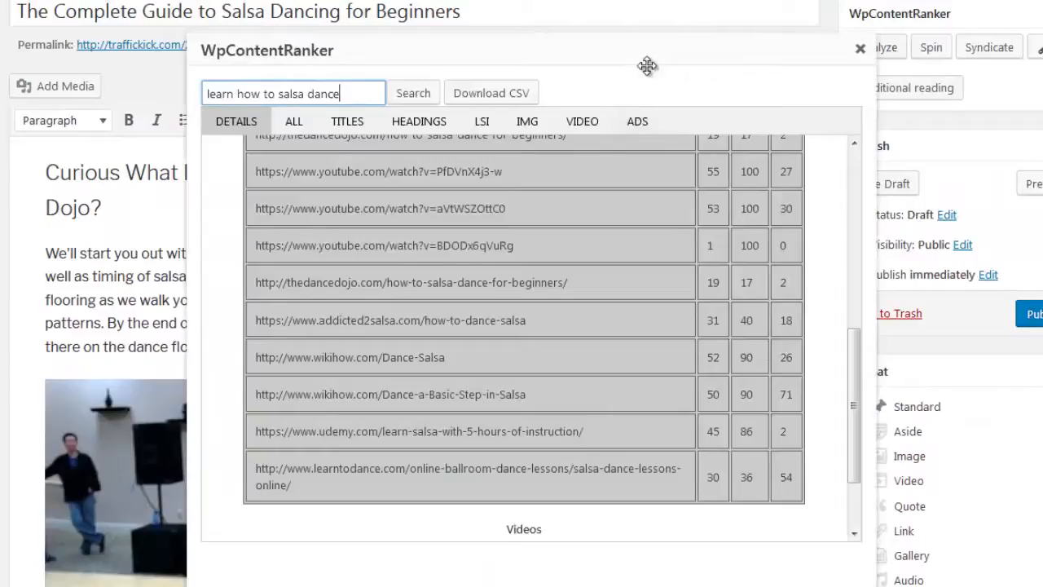
left_click_drag(647, 65, 854, 261)
scroll(384, 255, "down", 6)
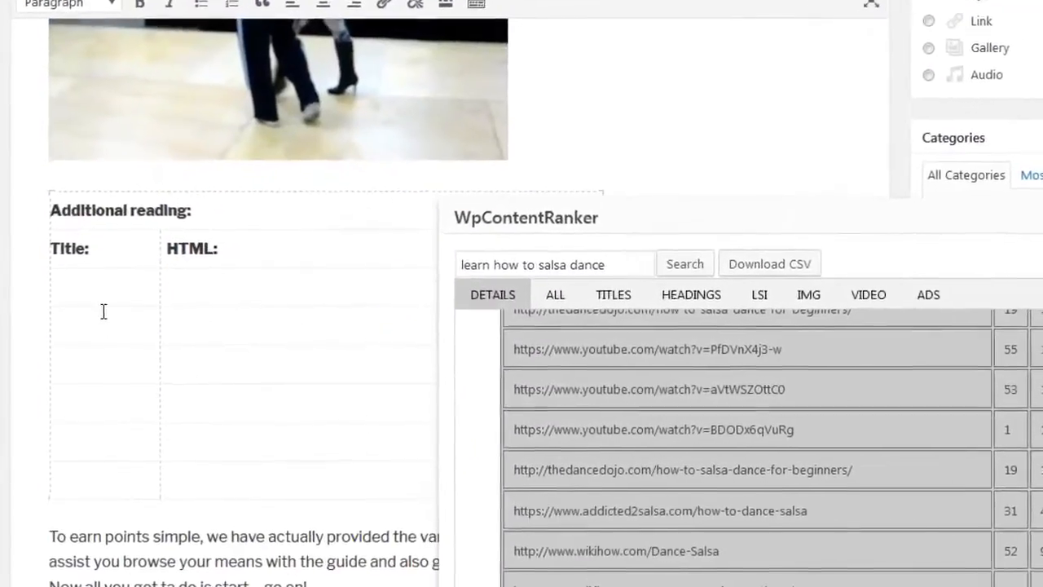
left_click(759, 294)
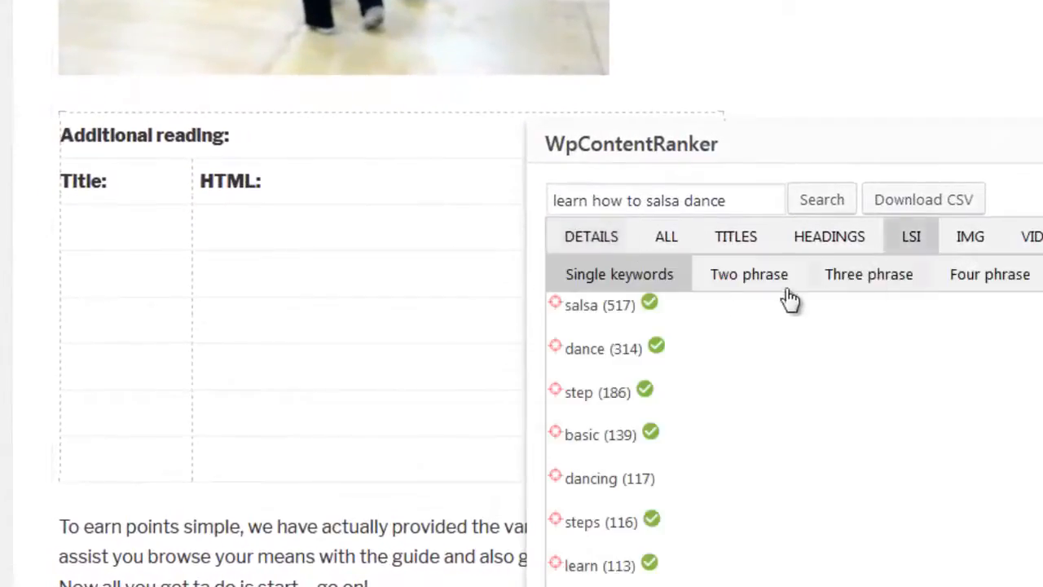
left_click_drag(561, 302, 151, 240)
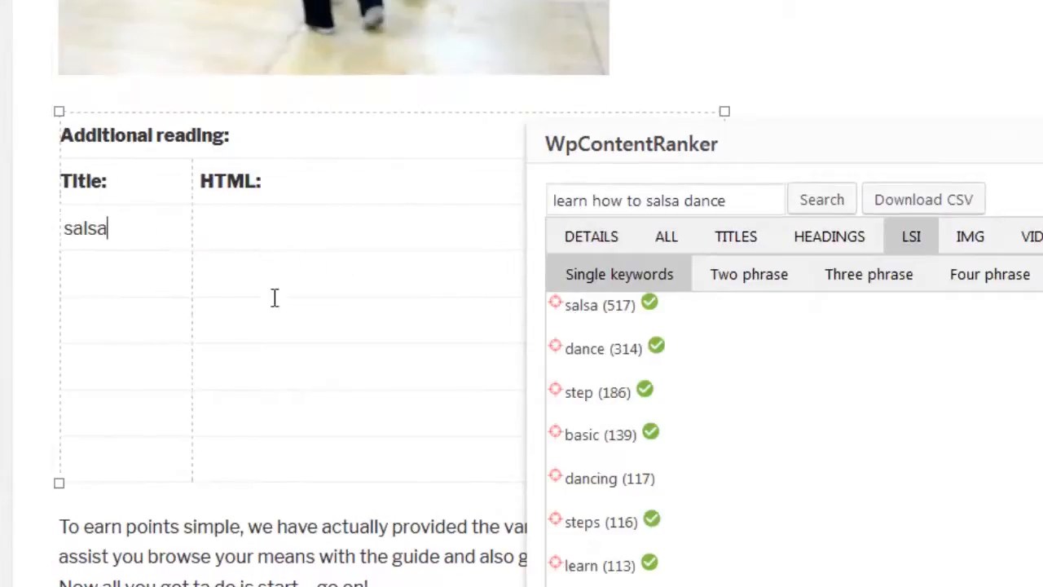
left_click(779, 285)
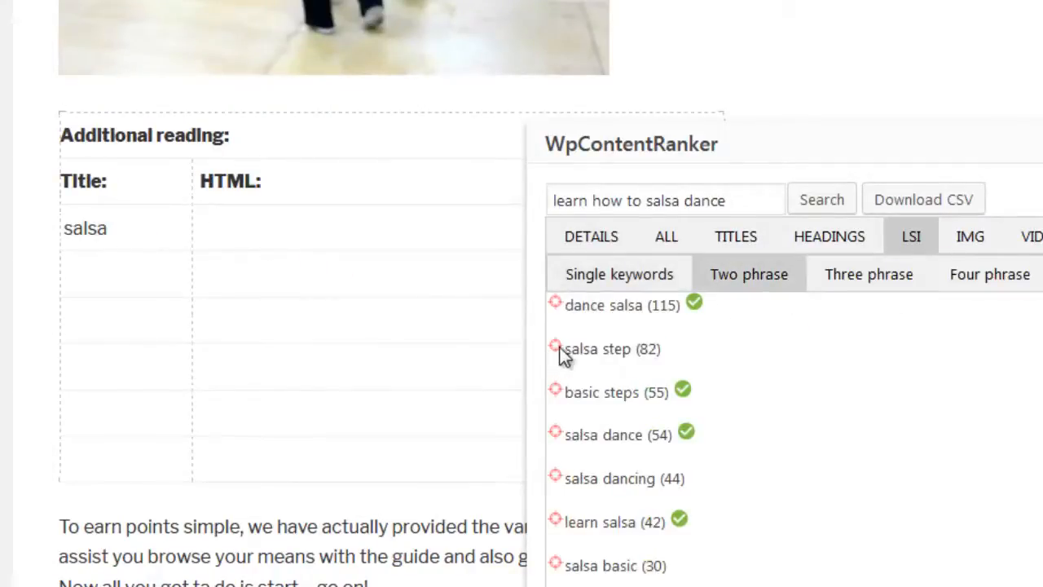
left_click_drag(560, 347, 163, 286)
- Place the "Learn to Dance - Salsa Basic Steps & Bonus Demo Dance" video and an image in the table's HTML cells, and close the analysis
left_click(1011, 245)
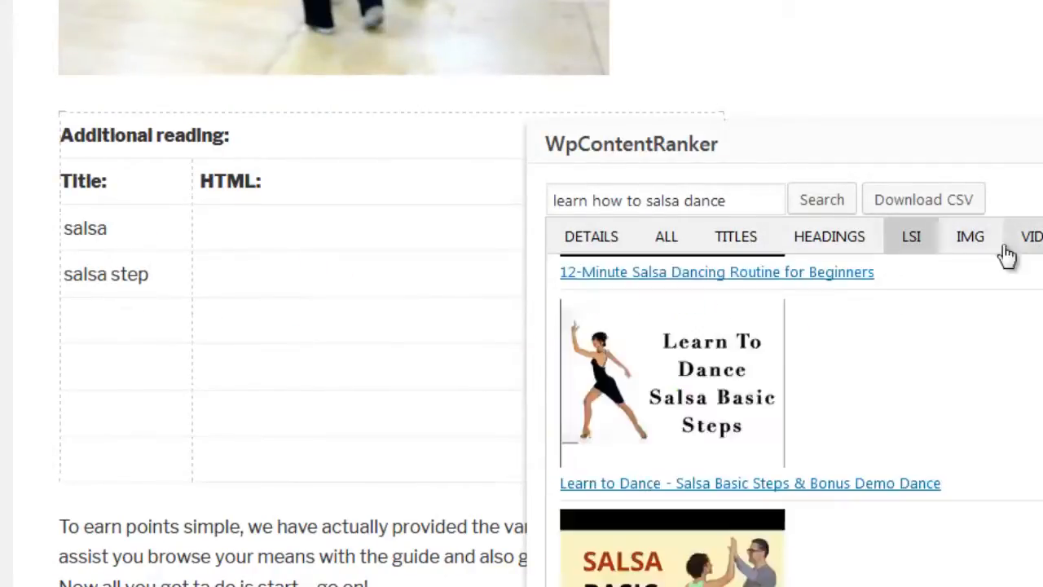
left_click_drag(623, 320, 296, 242)
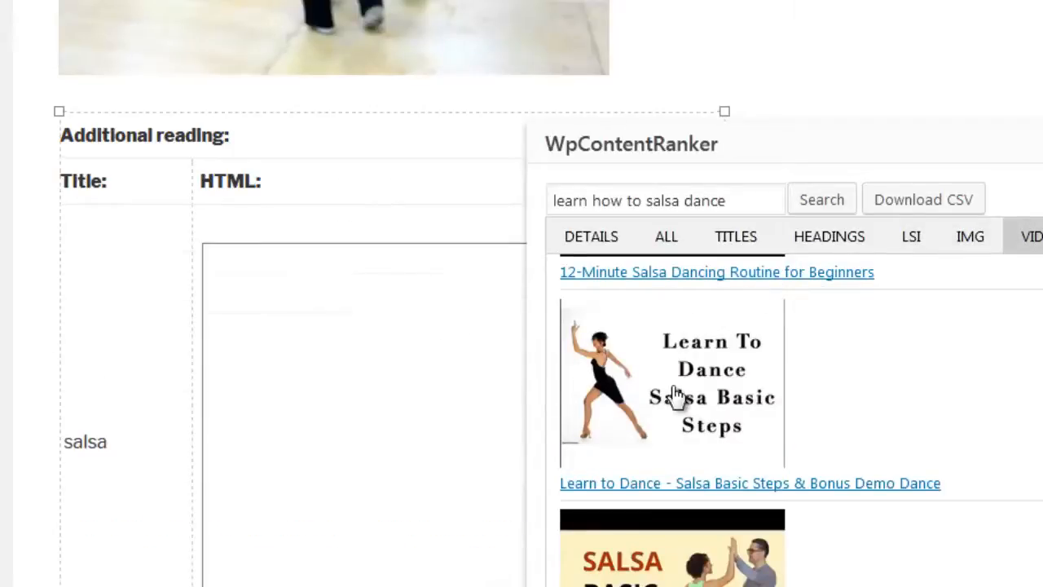
scroll(447, 387, "down", 5)
left_click(970, 236)
left_click_drag(924, 291, 329, 306)
scroll(330, 307, "up", 5)
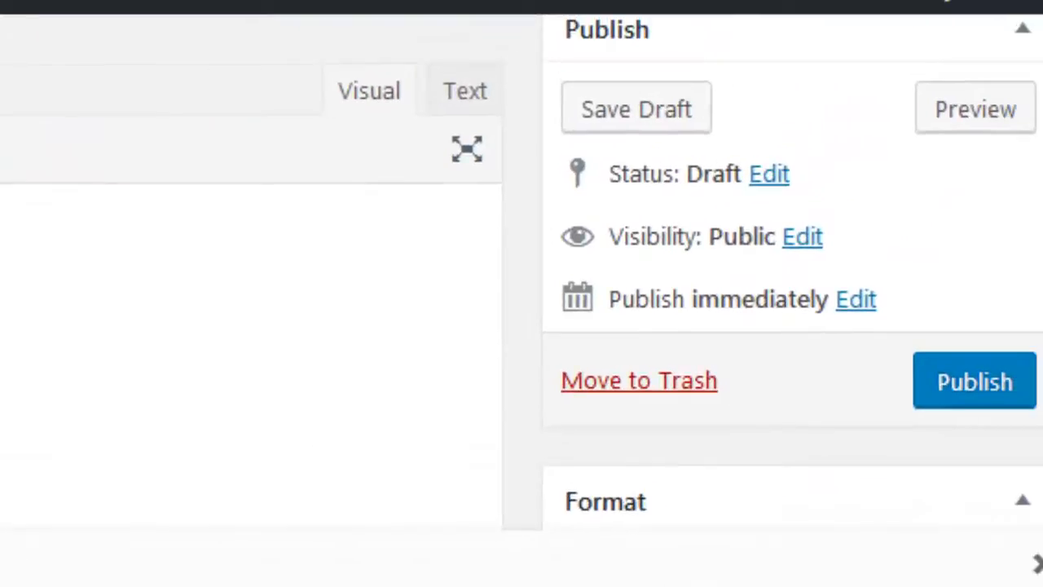
left_click(1040, 571)
- Syndicate the published London salsa post with the Tango-Step-15.jpg media library image assigned to its "Saturday salsa dancing in London England UK" entry
scroll(750, 578, "up", 4)
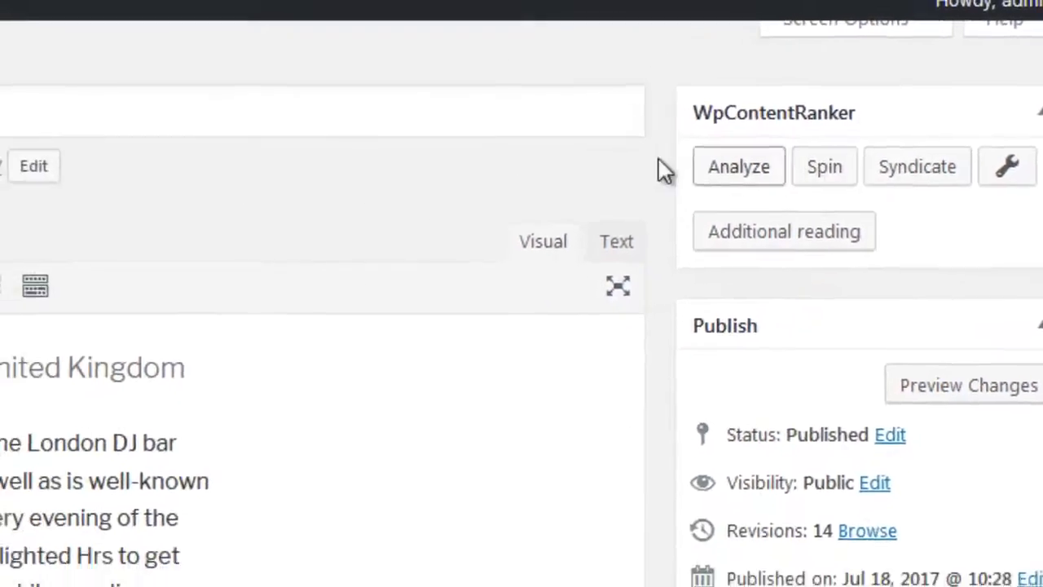
left_click(945, 148)
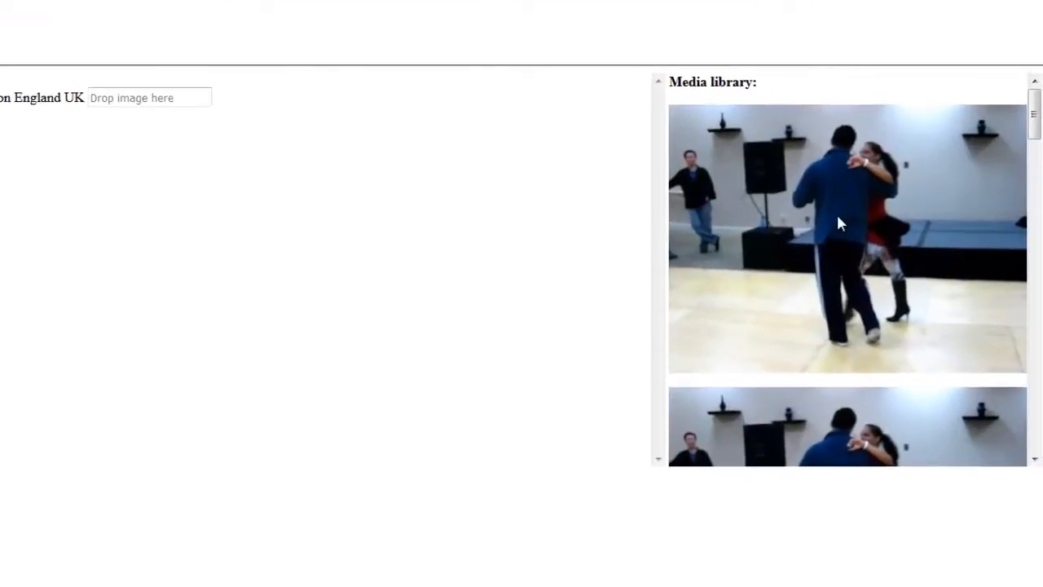
scroll(840, 224, "down", 5)
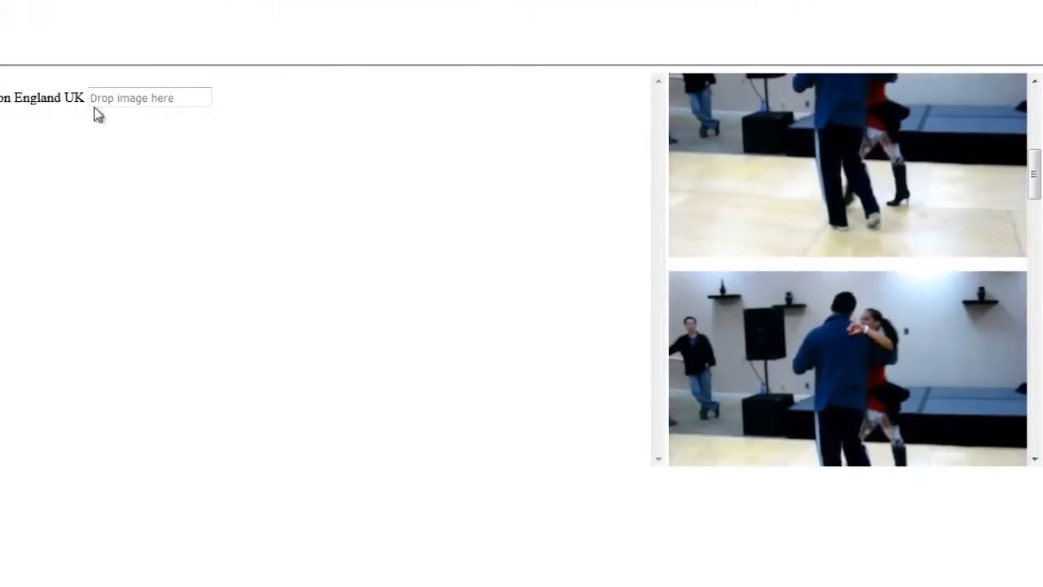
scroll(736, 201, "down", 10)
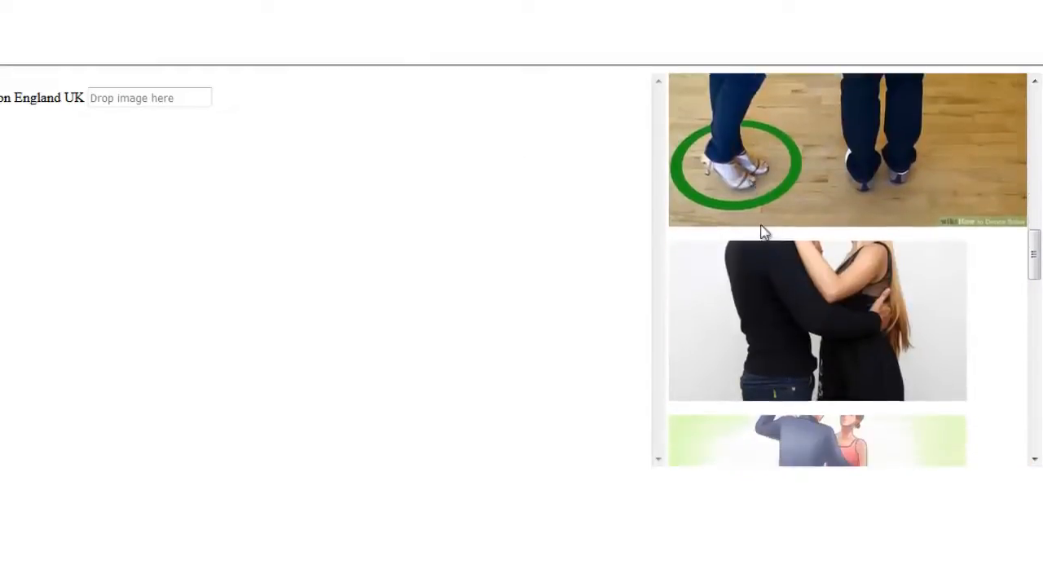
scroll(769, 240, "up", 6)
scroll(769, 239, "down", 5)
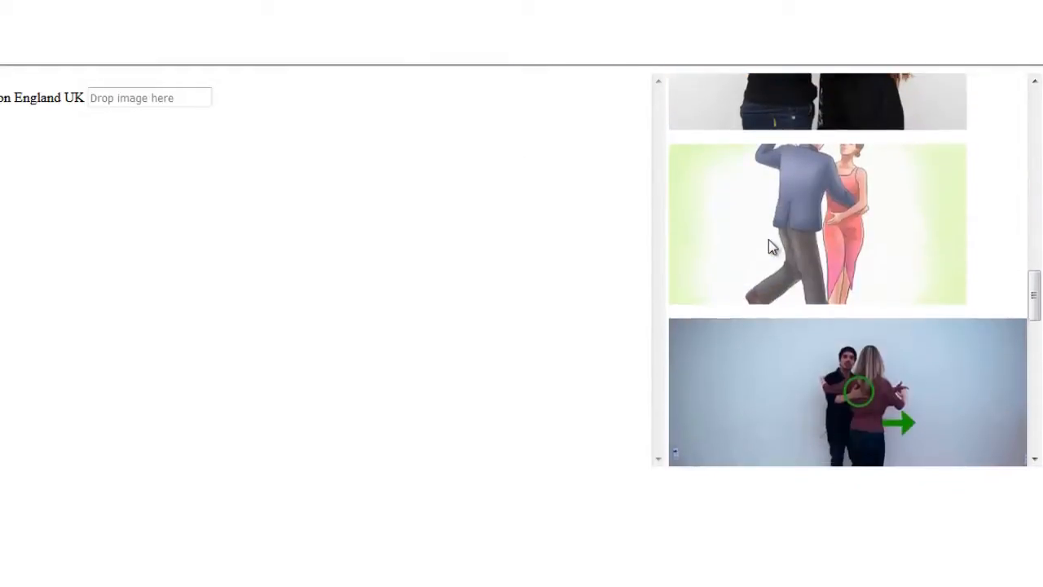
scroll(769, 239, "down", 3)
scroll(796, 163, "up", 3)
left_click_drag(794, 203, 192, 111)
left_click_drag(275, 82, 277, 80)
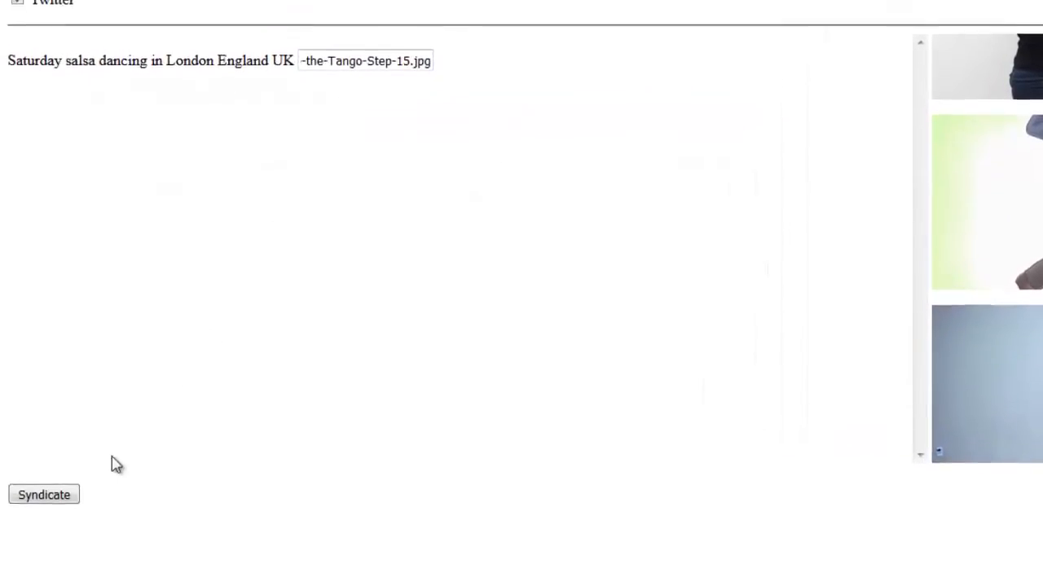
left_click(42, 518)
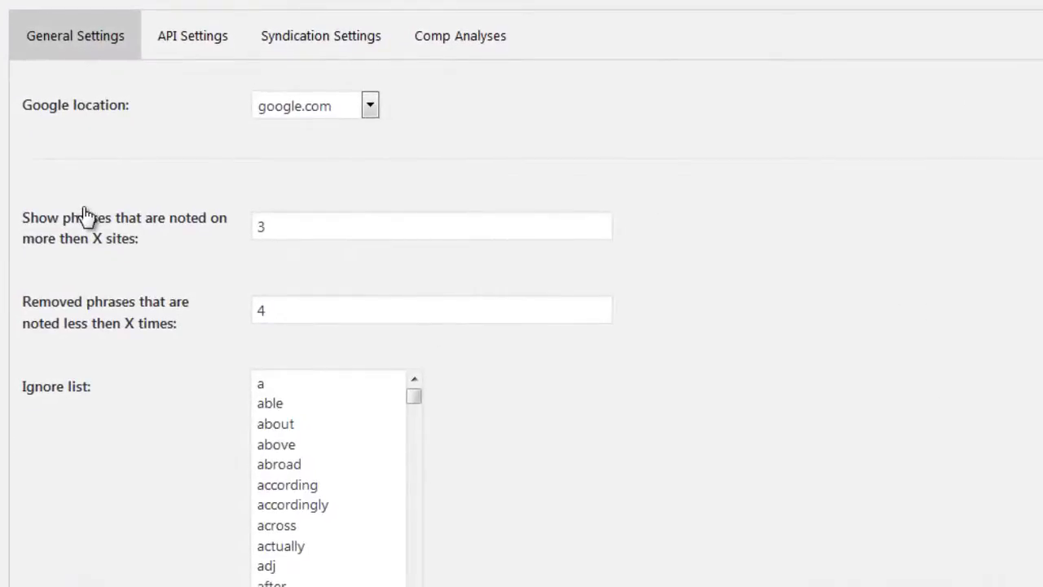
- Review the general settings for Google location, phrase thresholds, ignore list, image size limits and the Additional reading theme and CSS
scroll(85, 210, "down", 5)
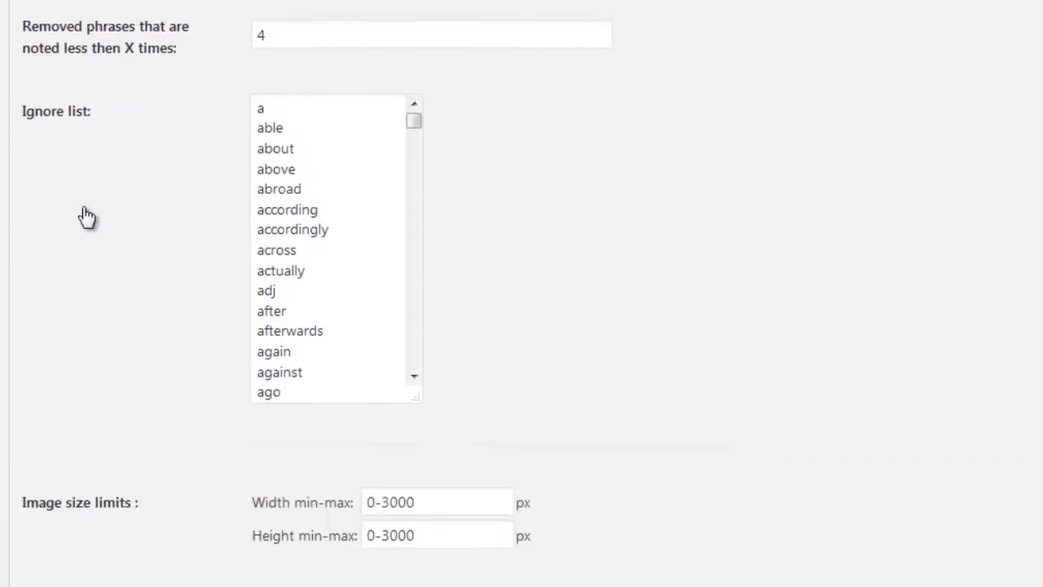
scroll(83, 206, "down", 5)
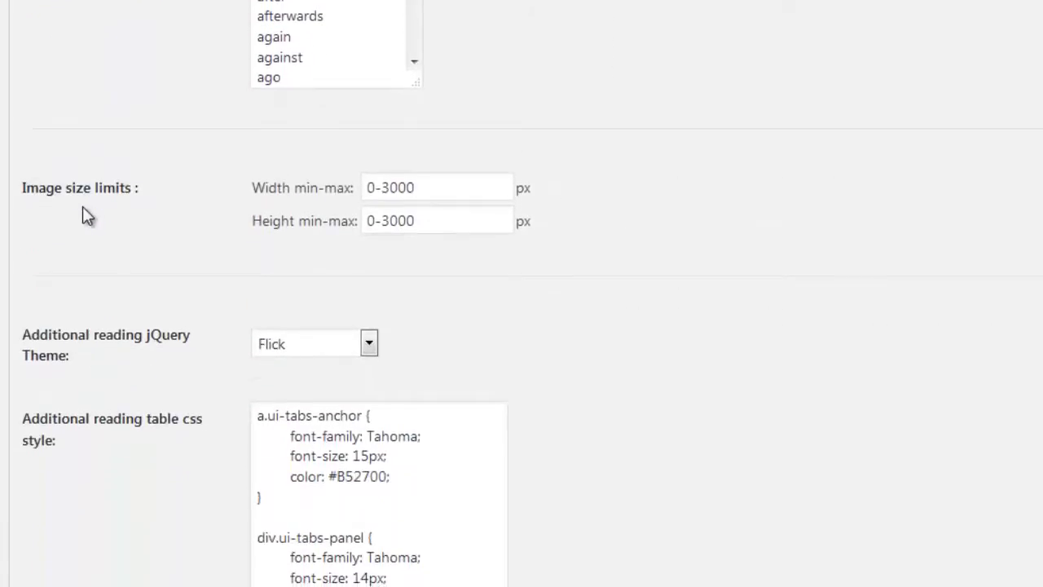
scroll(82, 206, "up", 10)
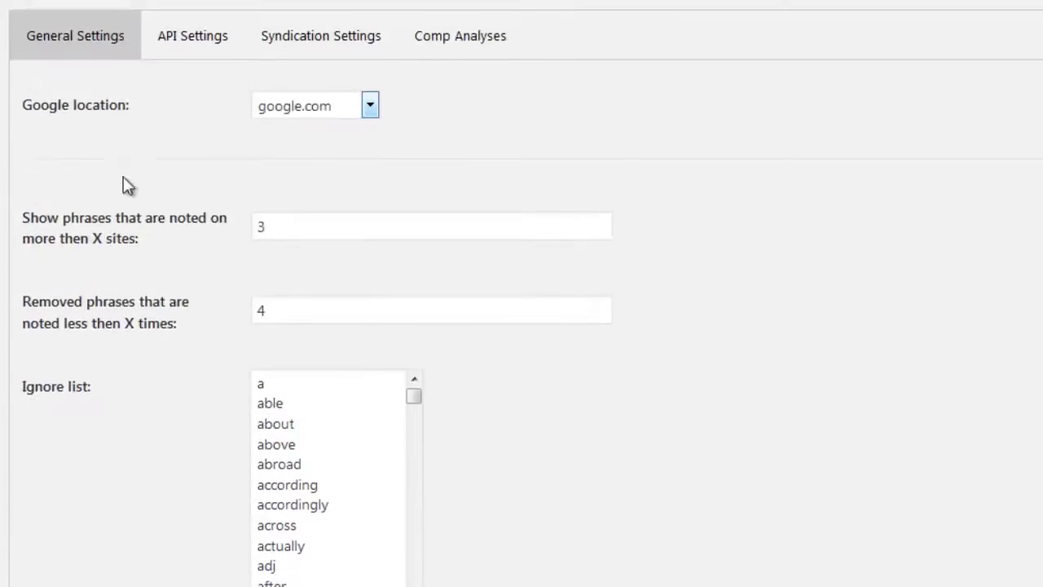
- Look through the available Google location options and the two phrase threshold settings without changing them
left_click(312, 111)
left_click_drag(376, 192, 375, 133)
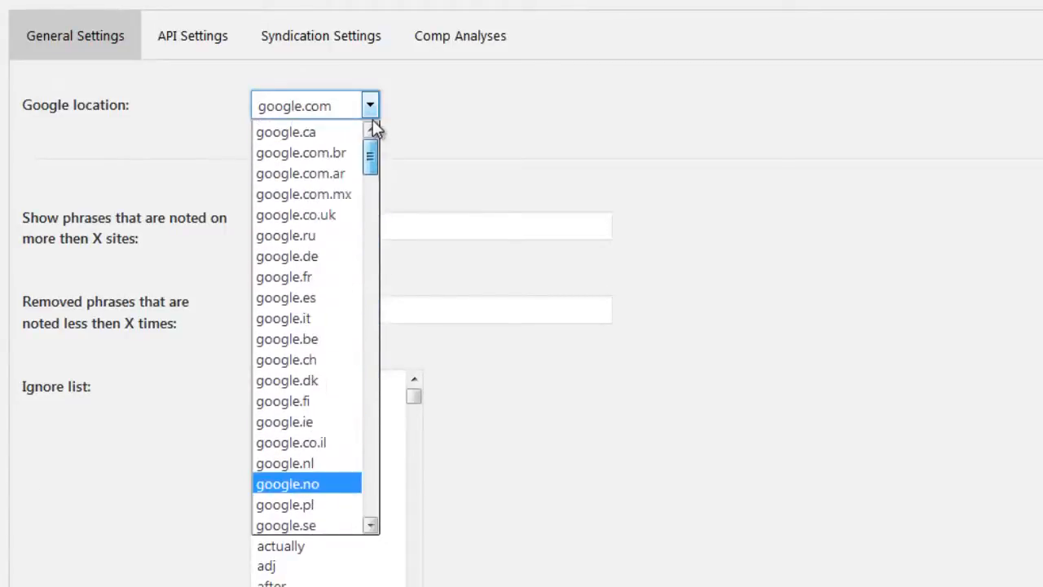
left_click(518, 138)
scroll(374, 151, "down", 2)
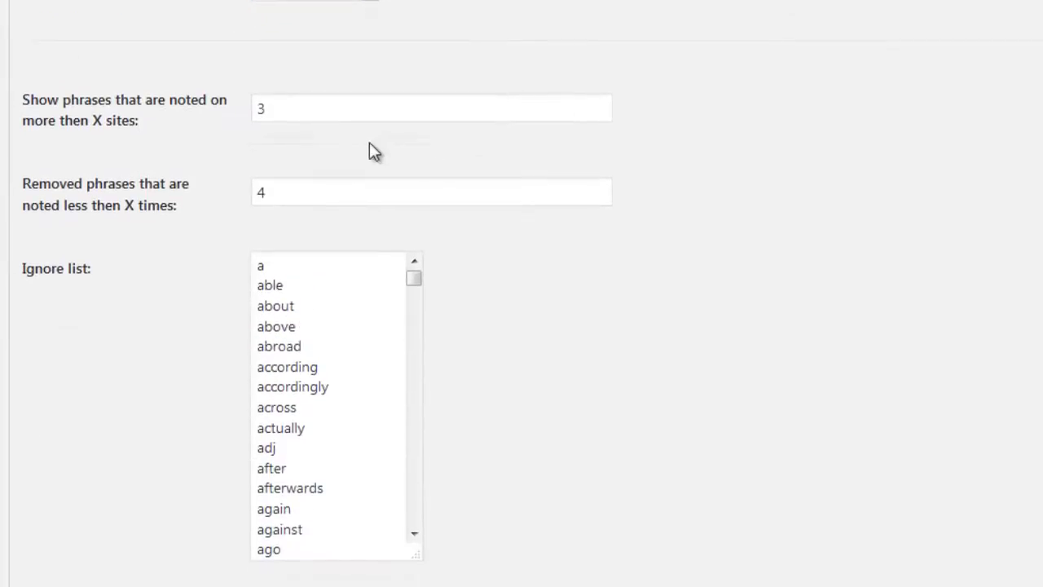
left_click(277, 111)
left_click(282, 190)
- Examine the ignore list of excluded words through to its last entry
scroll(293, 196, "down", 8)
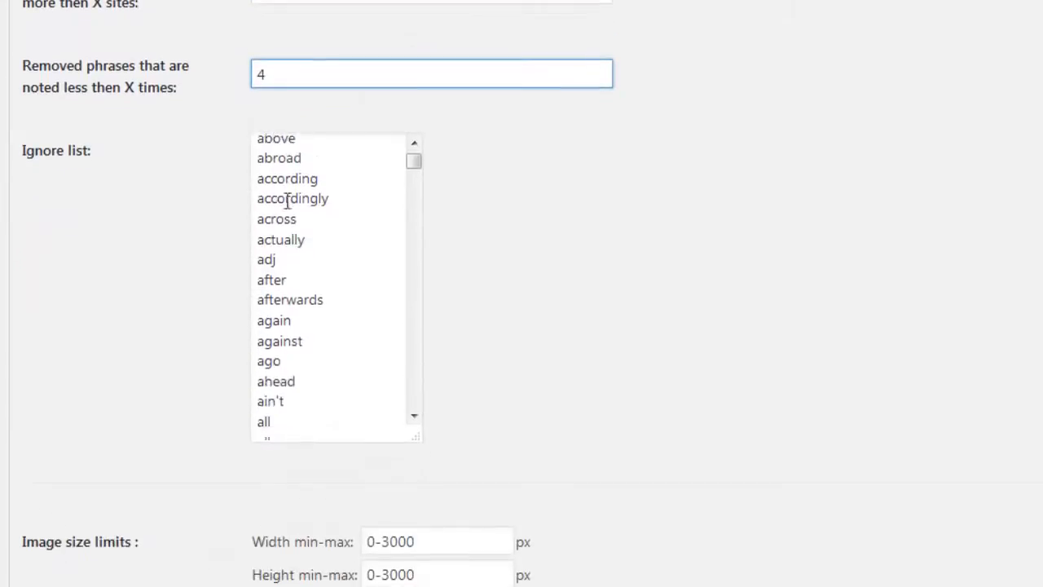
scroll(305, 196, "down", 5)
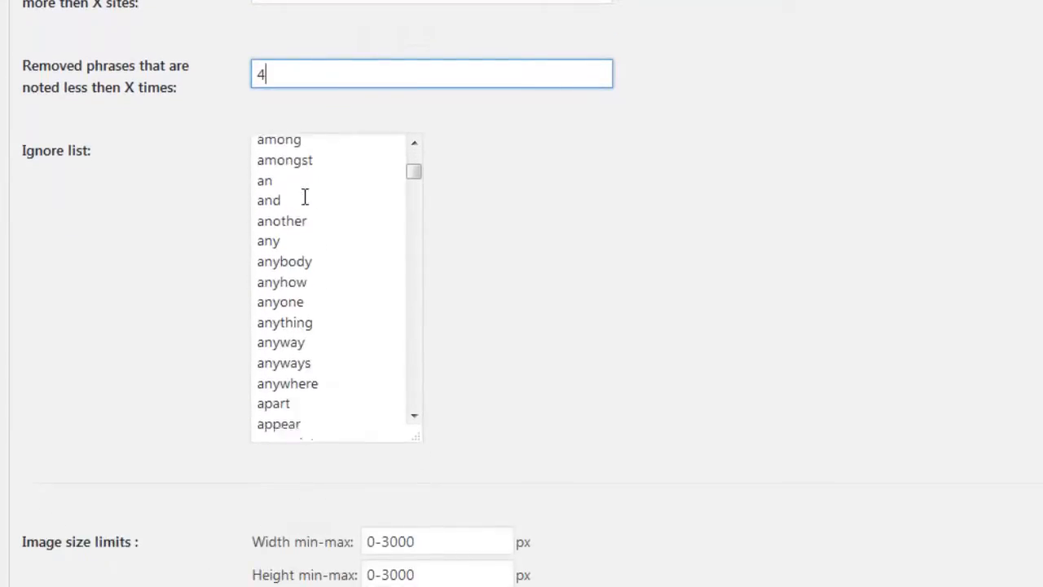
left_click(198, 205)
scroll(199, 205, "down", 5)
scroll(244, 196, "up", 5)
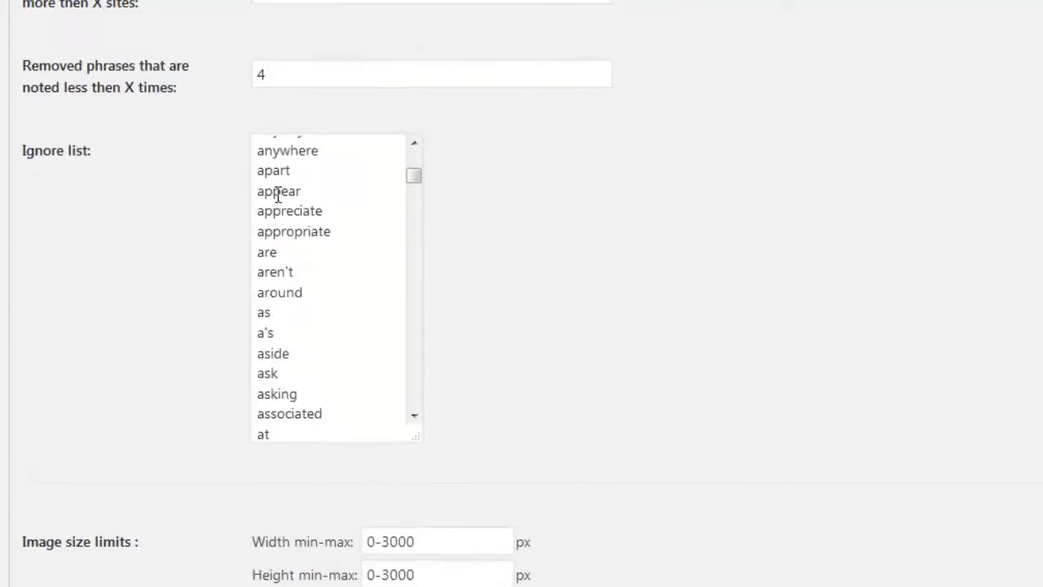
scroll(285, 196, "down", 10)
scroll(318, 204, "down", 15)
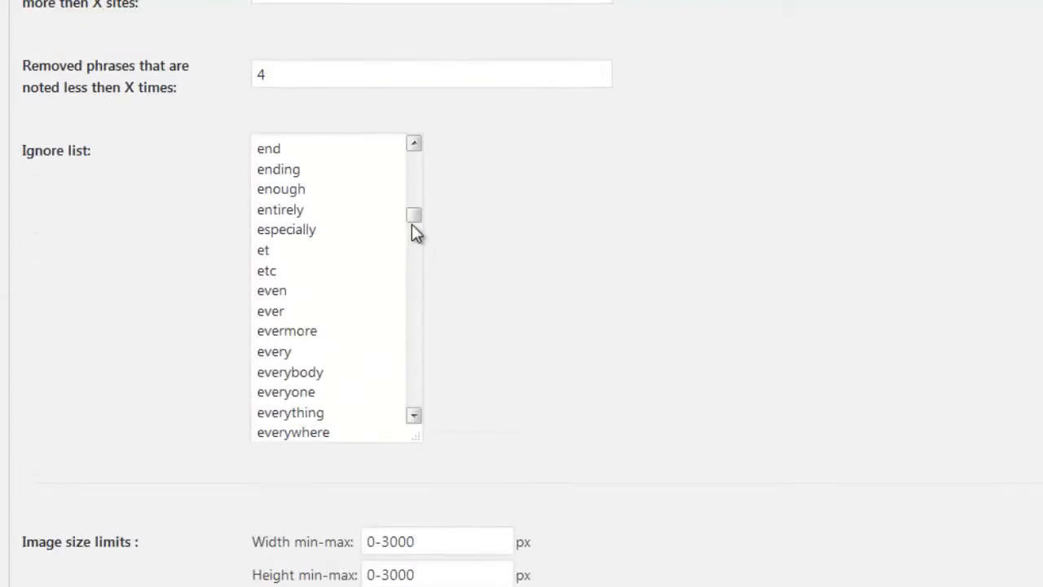
left_click(415, 306)
left_click_drag(414, 300, 408, 412)
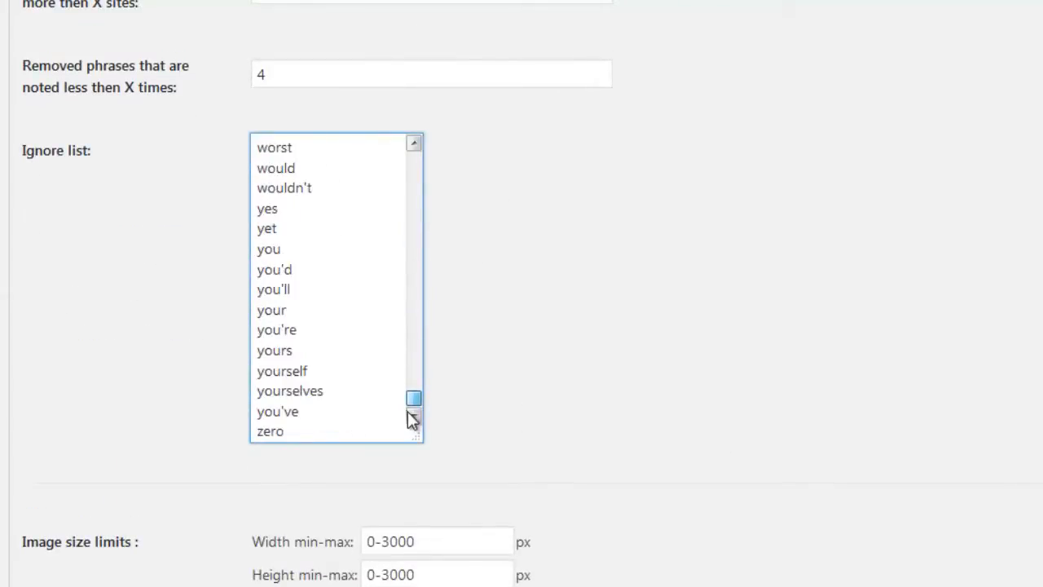
left_click_drag(442, 373, 456, 334)
left_click(498, 285)
- Check the image size limits, the Additional reading jQuery theme choices and table CSS, and the proxy settings
scroll(497, 284, "down", 4)
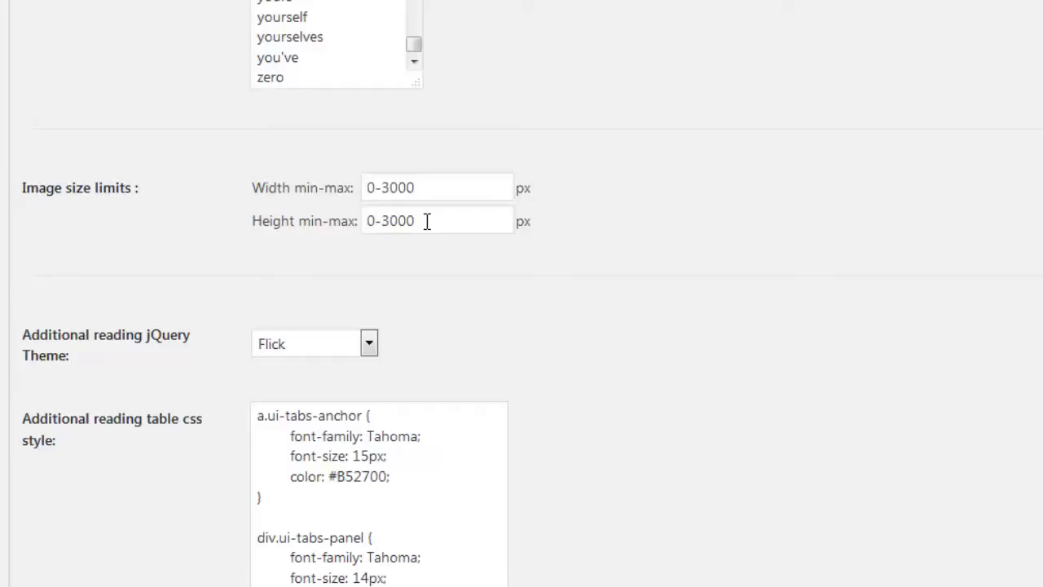
scroll(427, 221, "down", 1)
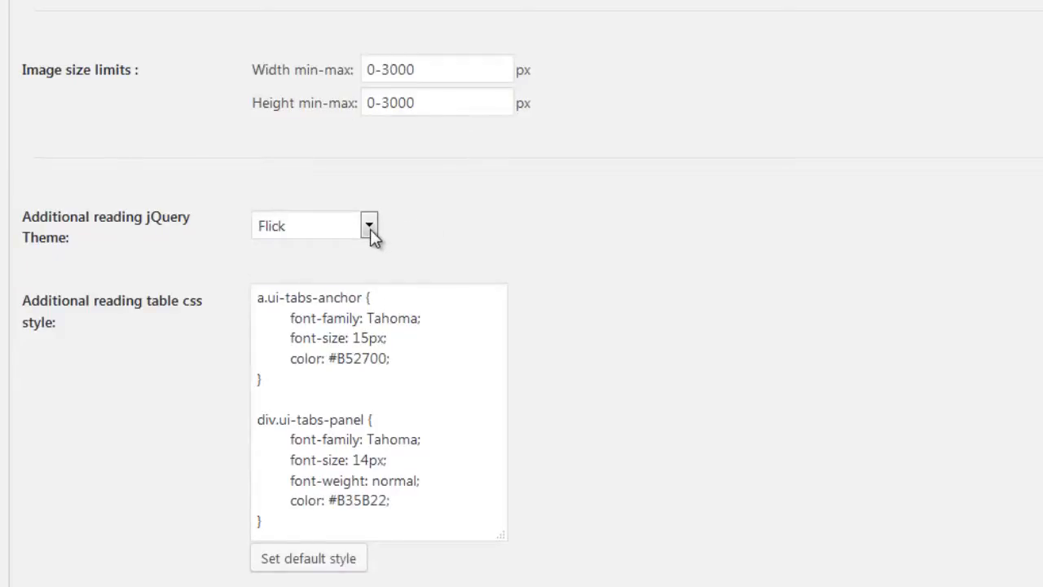
left_click(371, 229)
mouse_move(368, 278)
left_mouse_down()
mouse_move(373, 412)
mouse_move(371, 261)
left_mouse_up()
left_click(447, 238)
scroll(453, 248, "down", 1)
scroll(359, 318, "down", 5)
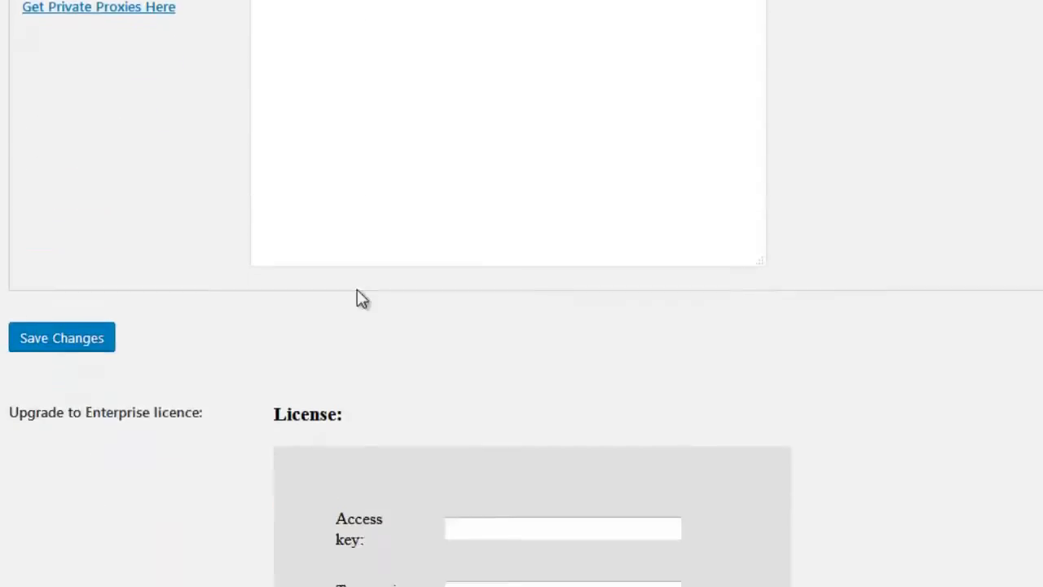
scroll(307, 205, "up", 3)
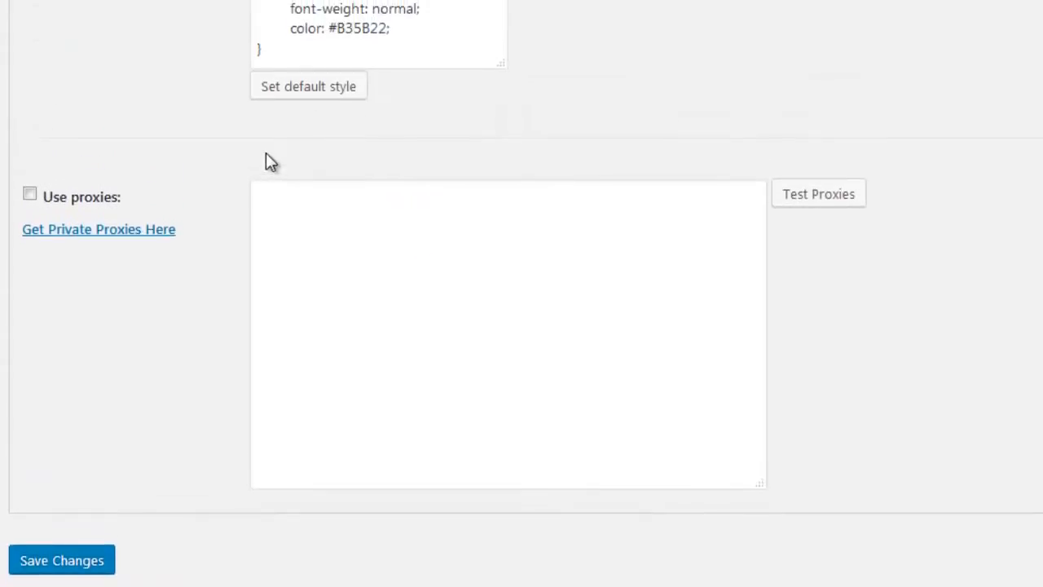
left_click(284, 238)
scroll(556, 426, "up", 10)
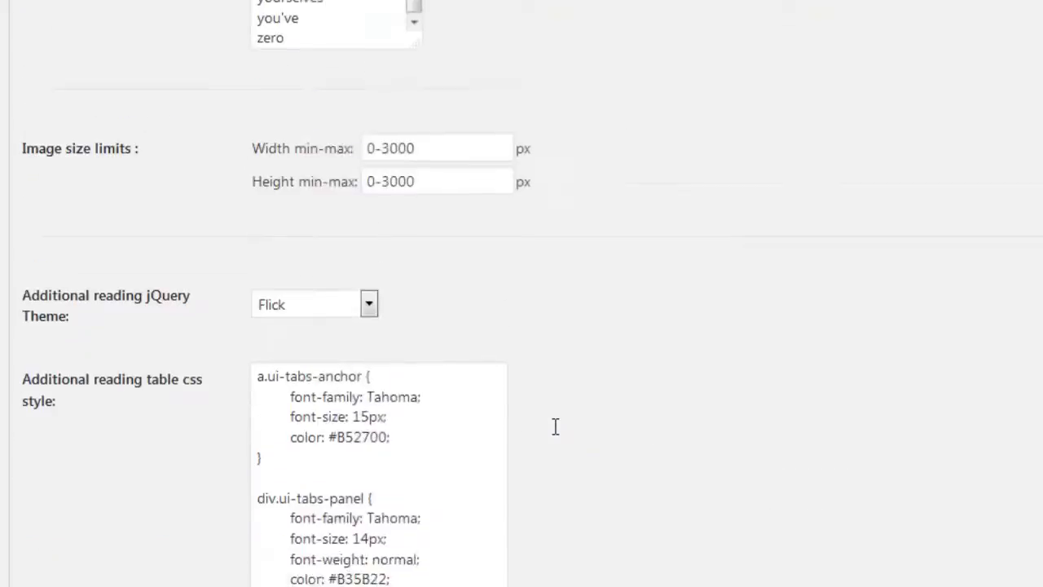
- Review the Moz and spinner API settings, and the syndication settings for posting delay, maximum characters, Twitter API and tags
left_click(207, 45)
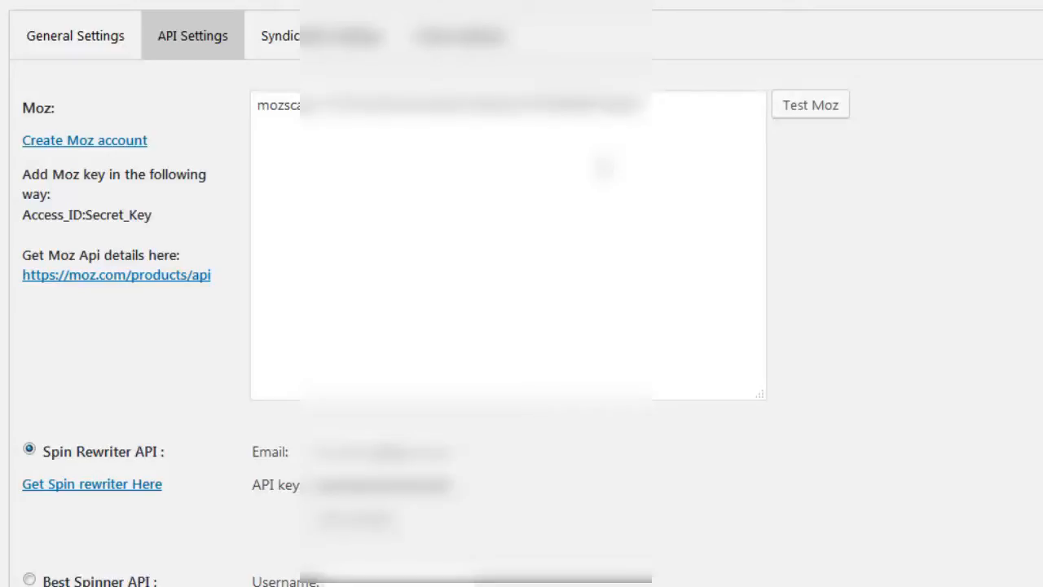
scroll(604, 168, "down", 3)
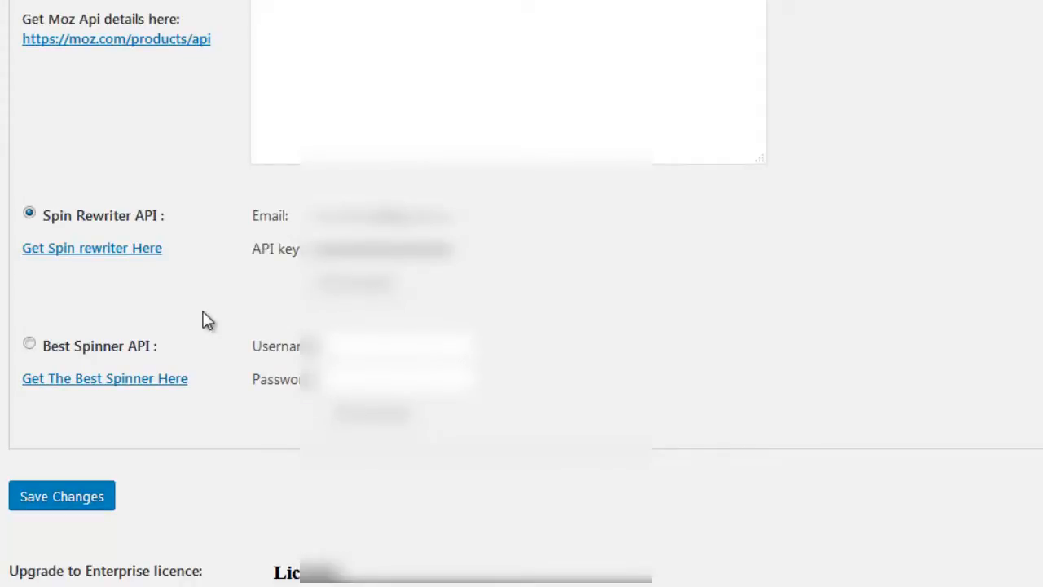
scroll(206, 319, "up", 3)
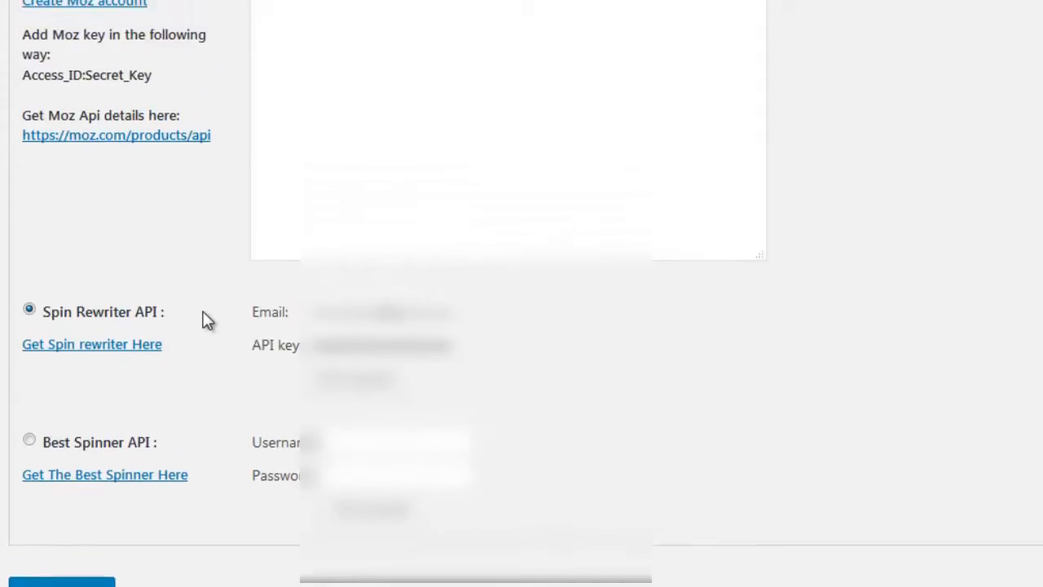
left_click(339, 41)
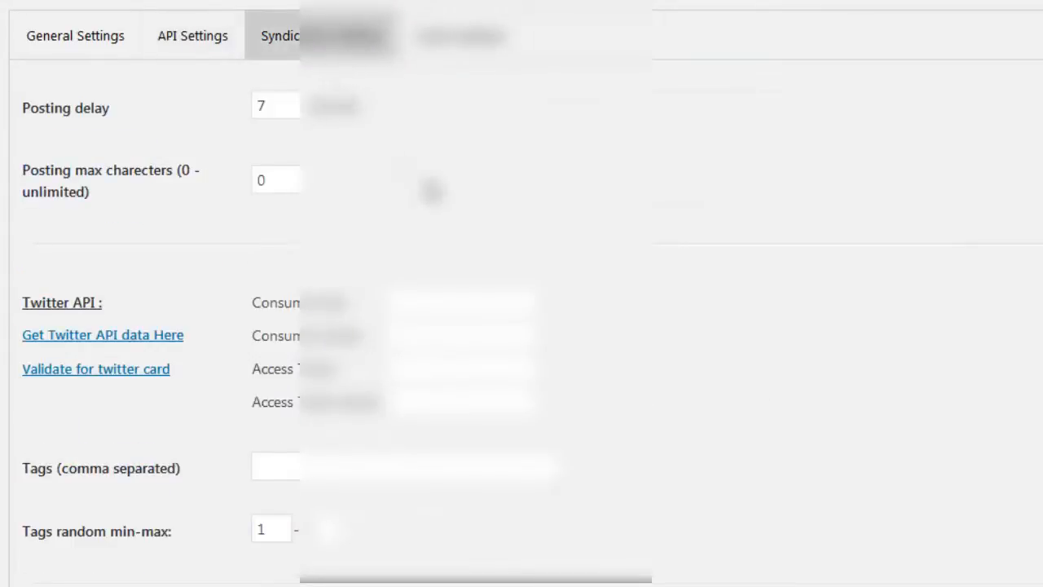
scroll(469, 204, "down", 2)
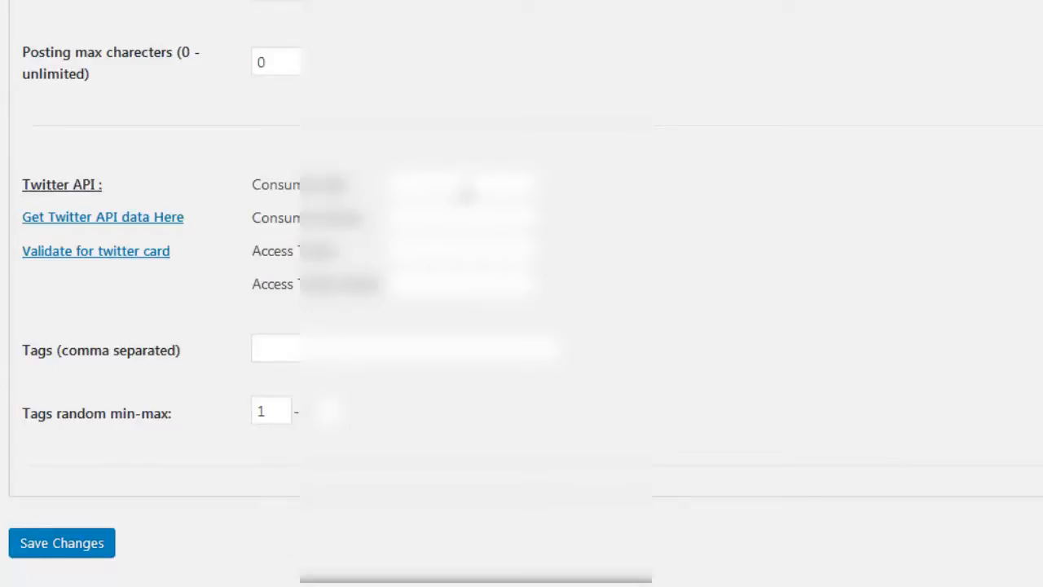
scroll(467, 194, "down", 2)
scroll(467, 199, "up", 4)
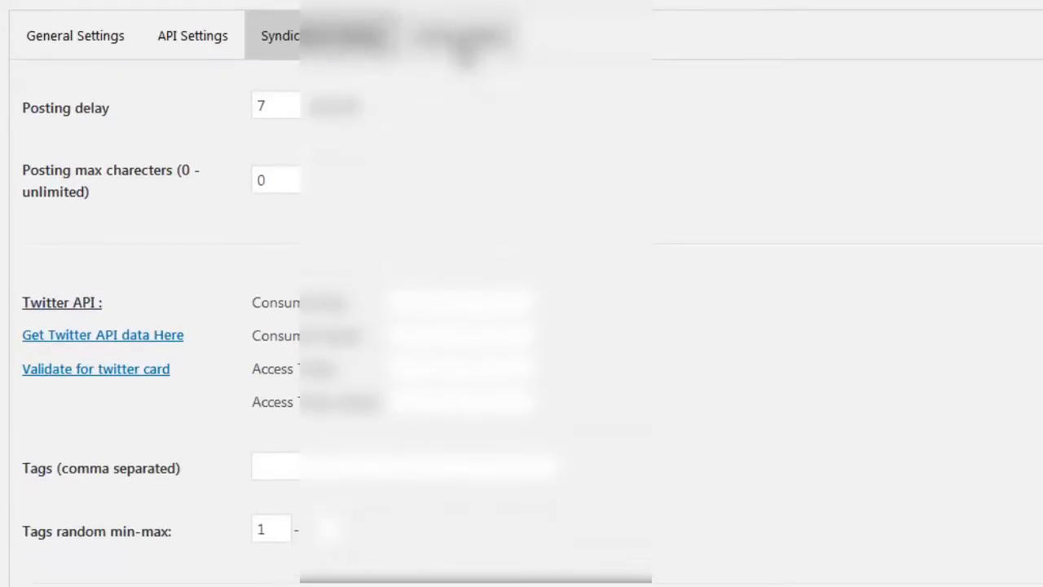
- Review the competition analysis settings for keyword difficulty colors and the PA, DA and backlink score ranges
left_click(460, 41)
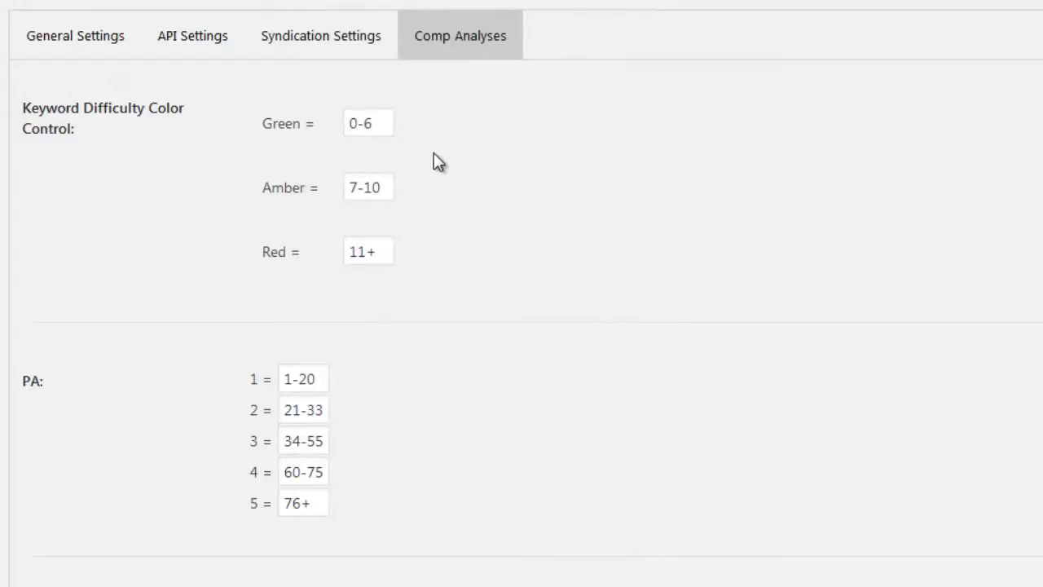
scroll(434, 153, "down", 2)
scroll(434, 154, "down", 2)
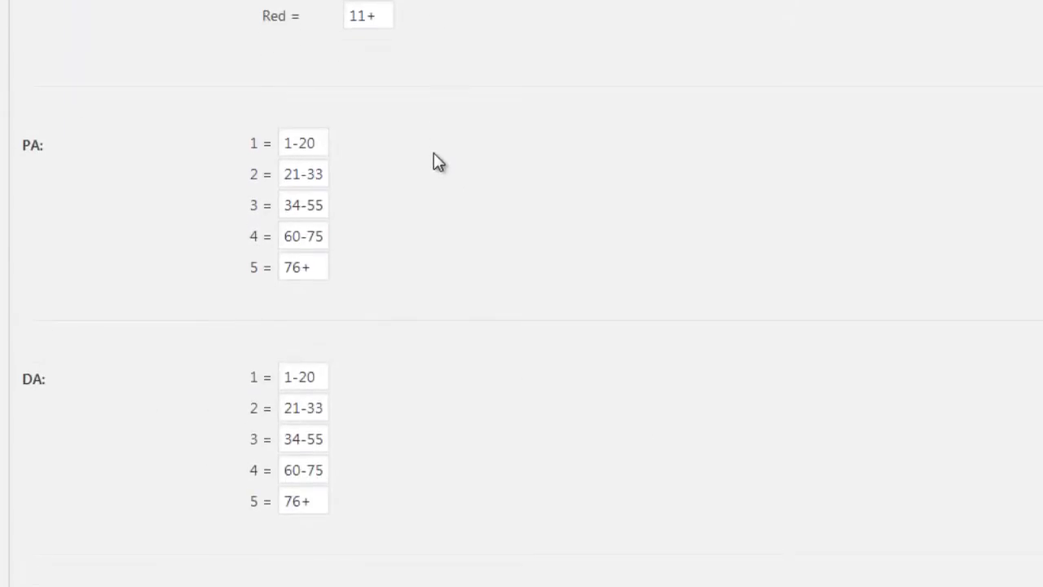
scroll(434, 153, "down", 5)
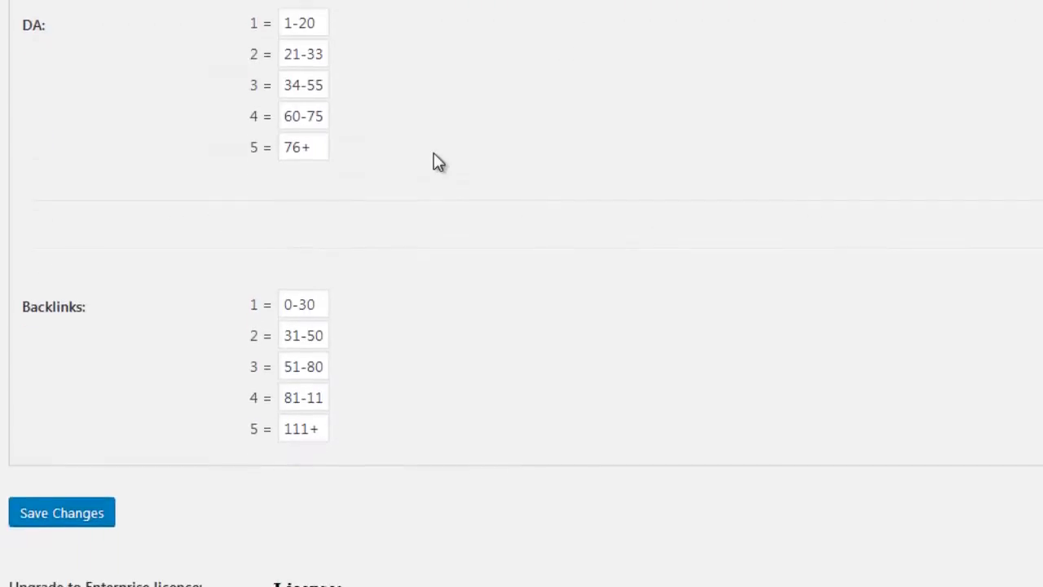
scroll(433, 152, "up", 9)
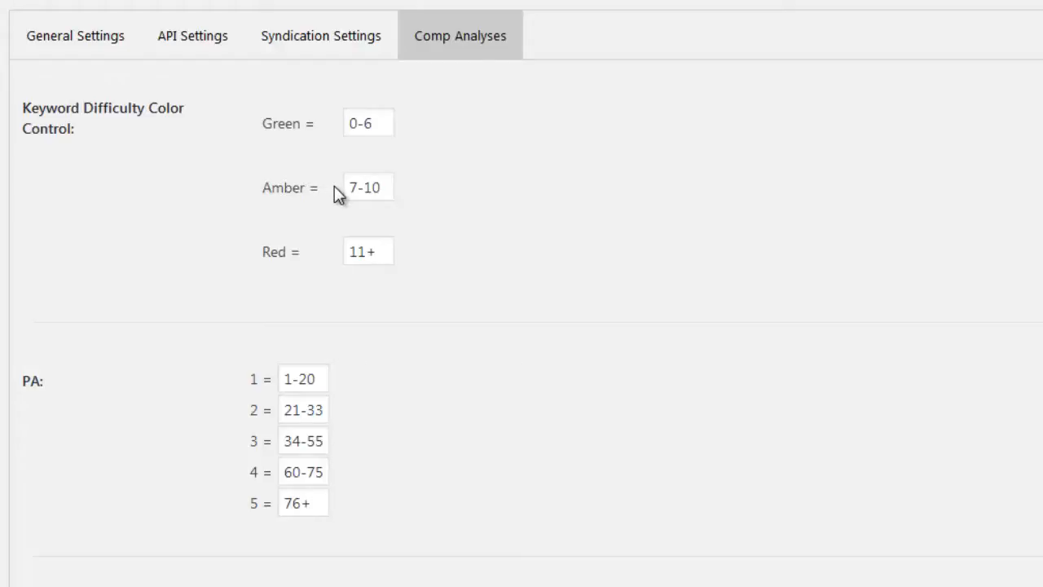
scroll(497, 190, "down", 7)
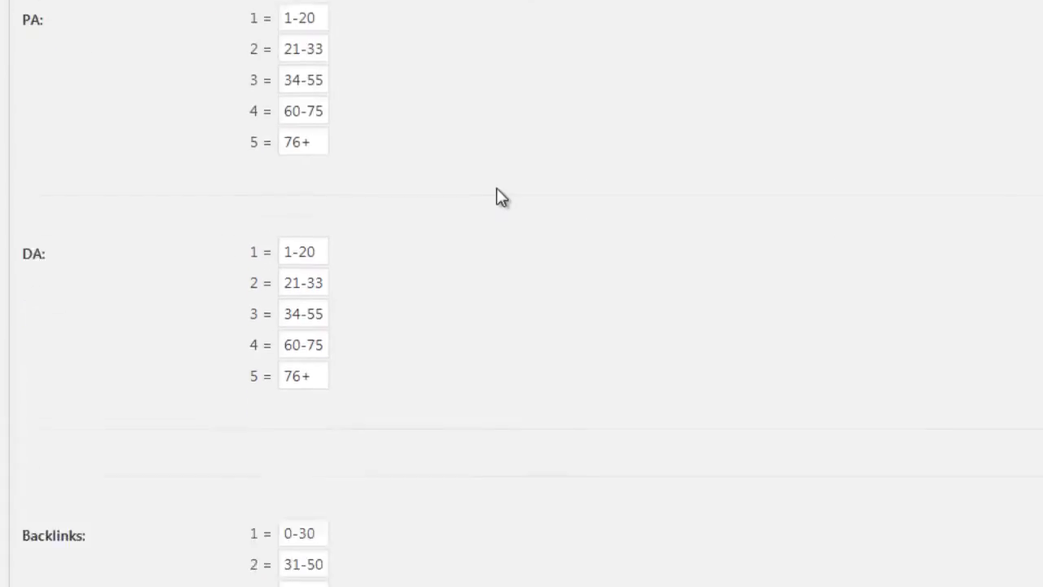
scroll(496, 196, "up", 7)
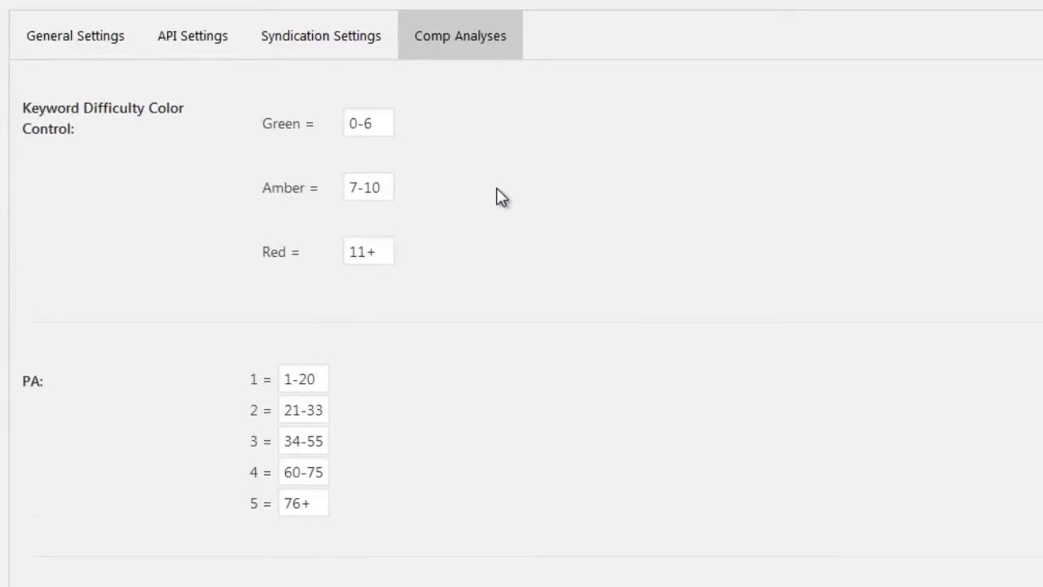